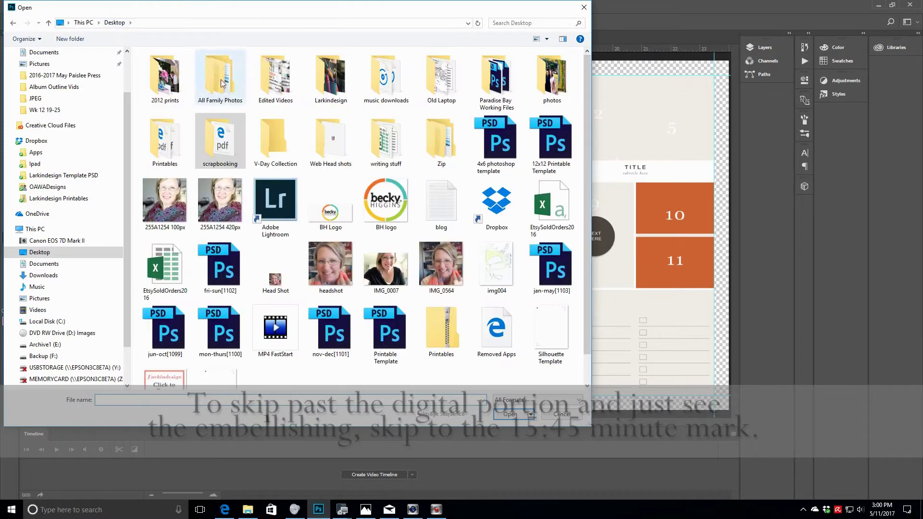
# Step: Browse to the folder photos > 2017 photos > 2017-03 > Wk 13 26-31
pyautogui.doubleClick(551, 77)
pyautogui.doubleClick(183, 68)
pyautogui.doubleClick(164, 87)
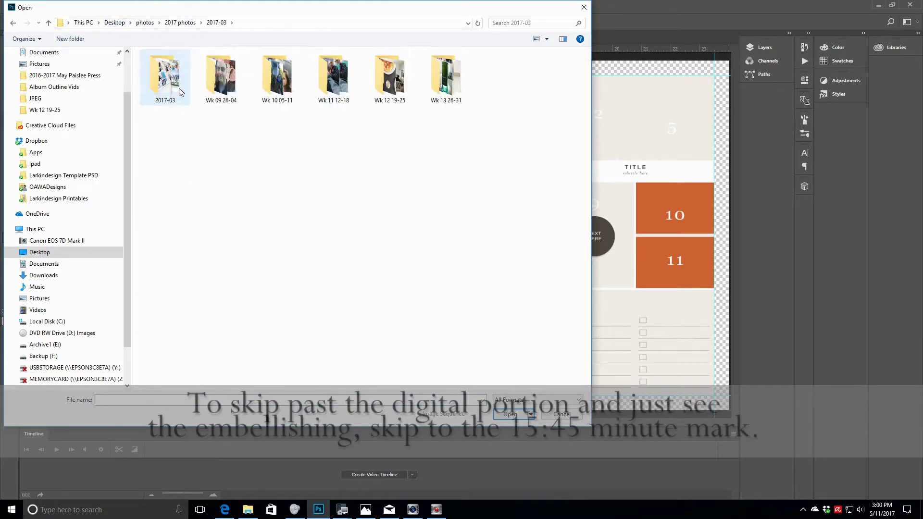
pyautogui.doubleClick(441, 74)
# Step: Open the photos IMG_8763, 8764, 8768, 8806, 8812, 8815, 8840, 8864, 8865 and 8866 together
pyautogui.click(444, 68)
pyautogui.keyDown('ctrl'); pyautogui.click(500, 70); pyautogui.keyUp('ctrl')
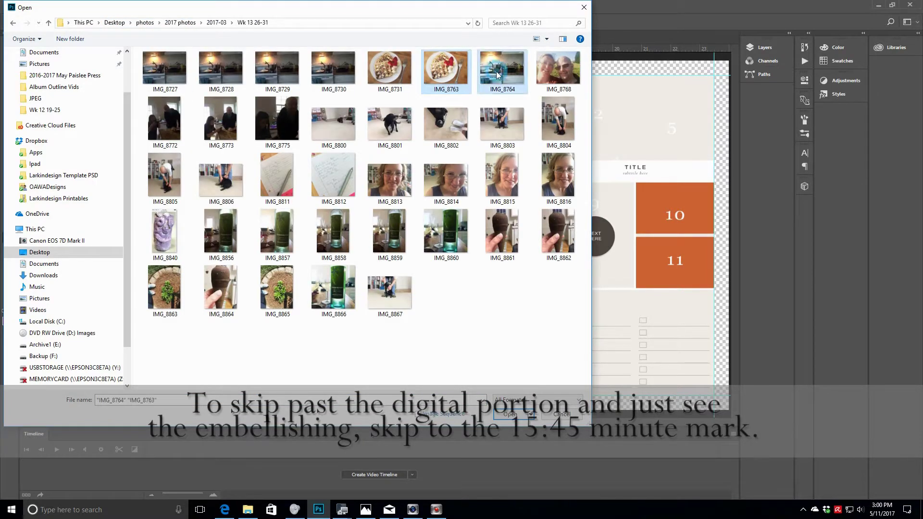
pyautogui.keyDown('ctrl'); pyautogui.click(560, 70); pyautogui.keyUp('ctrl')
pyautogui.keyDown('ctrl'); pyautogui.click(230, 184); pyautogui.keyUp('ctrl')
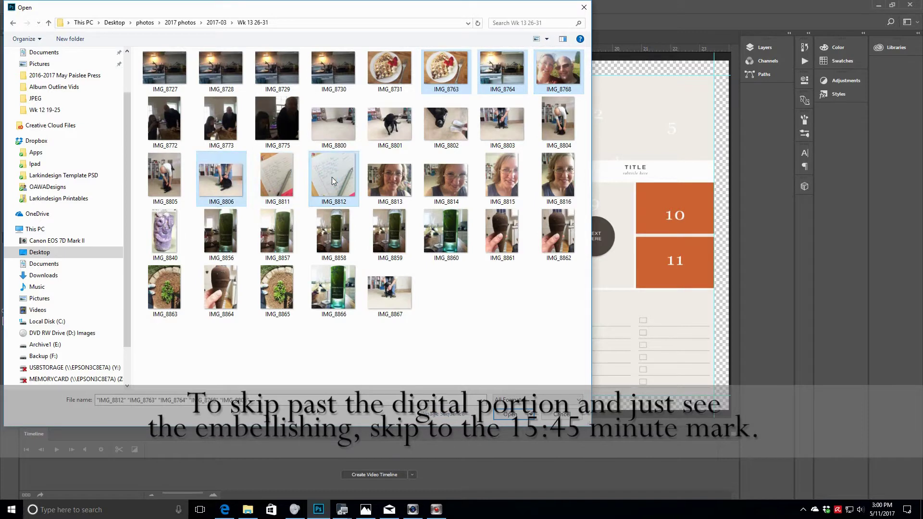
pyautogui.keyDown('ctrl'); pyautogui.click(502, 177); pyautogui.keyUp('ctrl')
pyautogui.keyDown('ctrl'); pyautogui.click(168, 231); pyautogui.keyUp('ctrl')
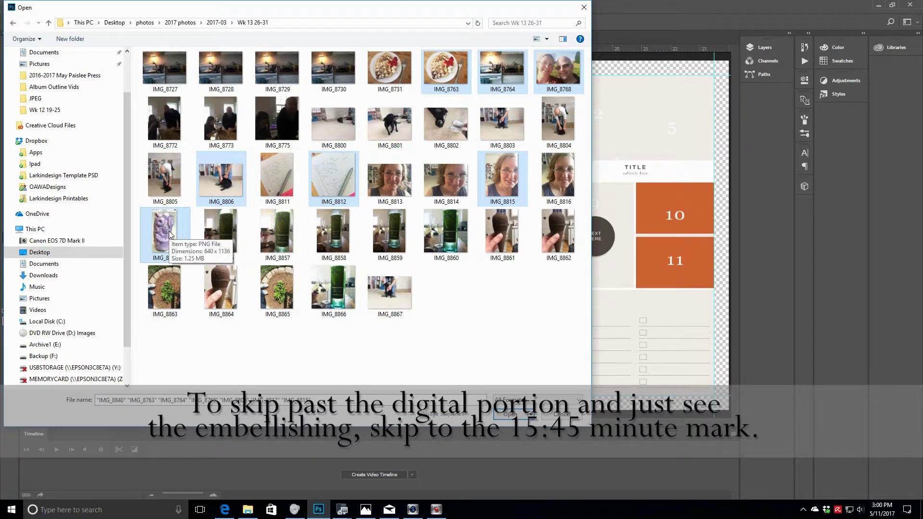
pyautogui.keyDown('ctrl'); pyautogui.click(329, 230); pyautogui.keyUp('ctrl')
pyautogui.keyDown('ctrl'); pyautogui.click(242, 290); pyautogui.keyUp('ctrl')
pyautogui.keyDown('ctrl'); pyautogui.click(276, 291); pyautogui.keyUp('ctrl')
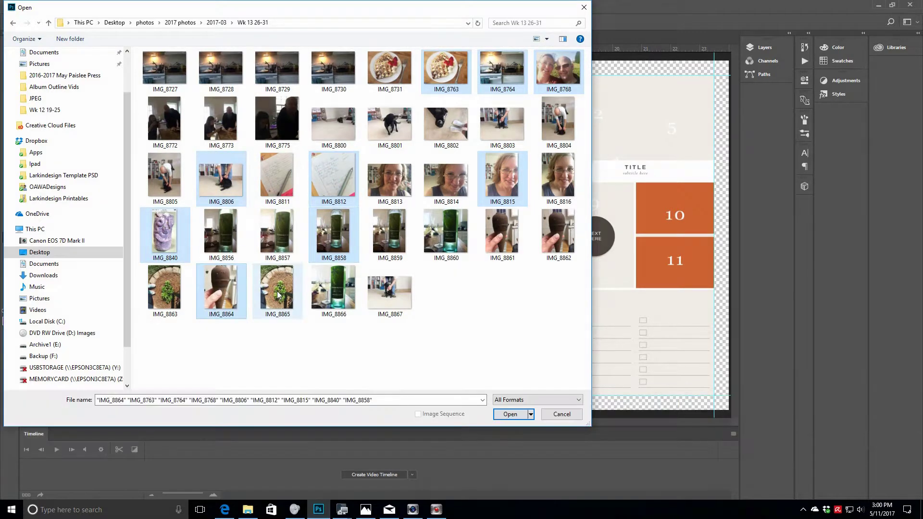
pyautogui.keyDown('ctrl'); pyautogui.click(333, 288); pyautogui.keyUp('ctrl')
pyautogui.keyDown('ctrl'); pyautogui.click(336, 233); pyautogui.keyUp('ctrl')
pyautogui.click(509, 414)
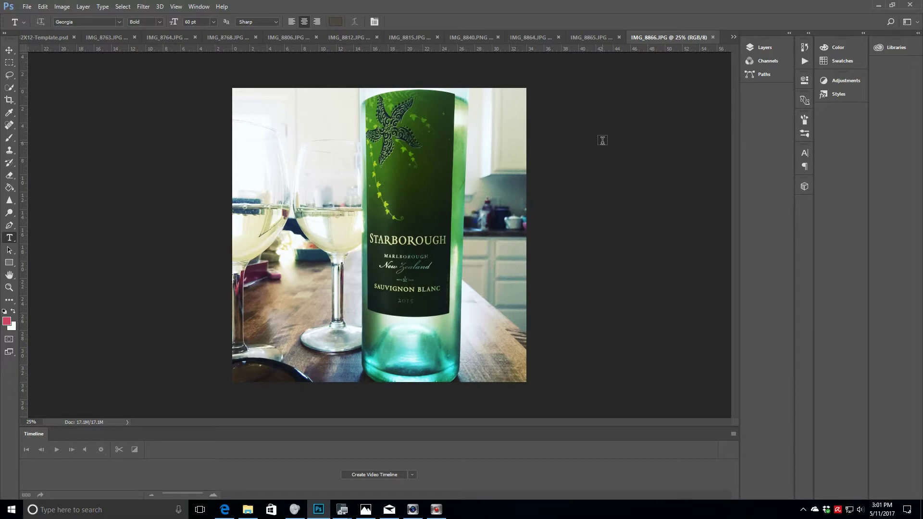
# Step: Copy the wine bottle photo IMG_8866 into the 12x12 template and move it to the lower part of the left page
pyautogui.moveTo(664, 38); pyautogui.dragTo(557, 44)
pyautogui.click(752, 47)
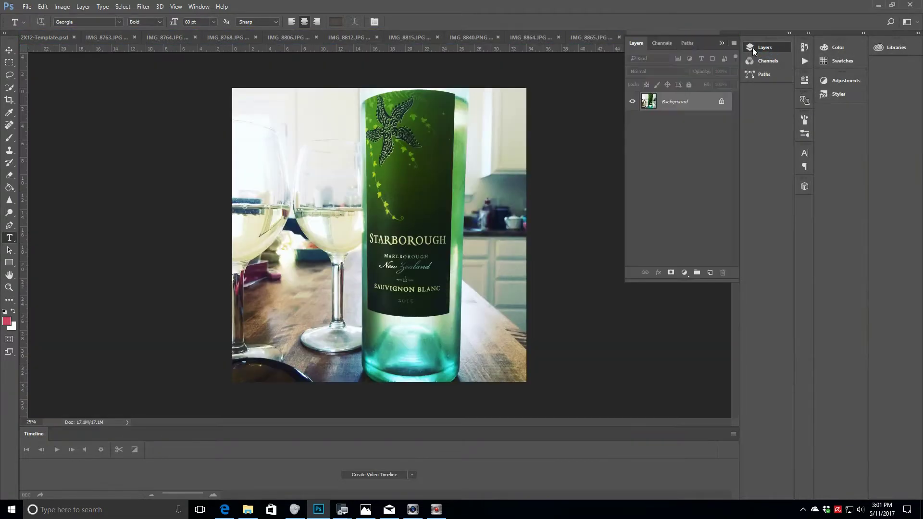
pyautogui.moveTo(677, 104); pyautogui.dragTo(139, 157)
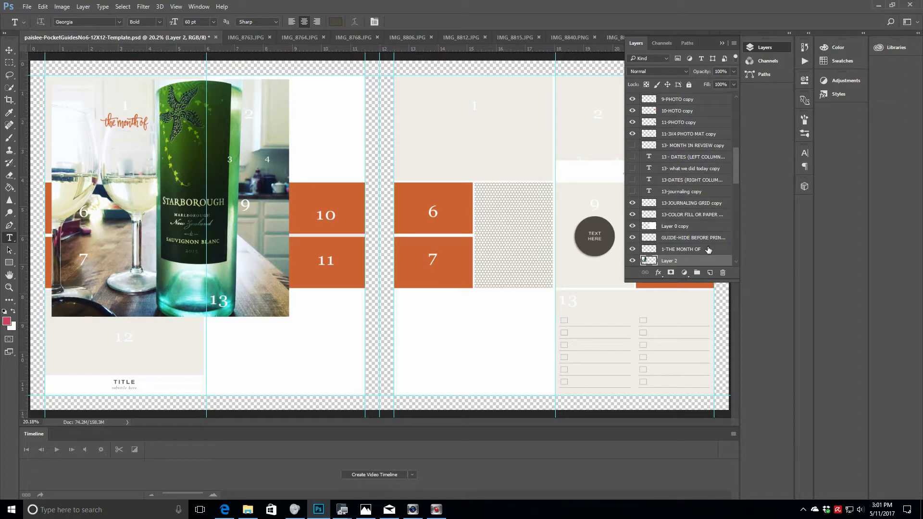
pyautogui.press('v')
pyautogui.moveTo(182, 173); pyautogui.dragTo(256, 248)
# Step: Copy the waffle photo IMG_8763 into the template and place its layer directly above 1-PHOTO
pyautogui.click(247, 37)
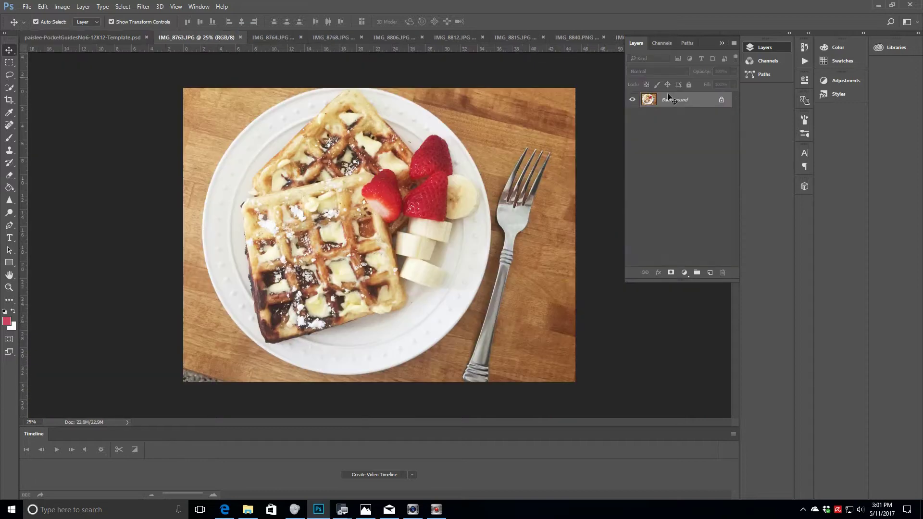
pyautogui.moveTo(707, 103); pyautogui.dragTo(164, 120)
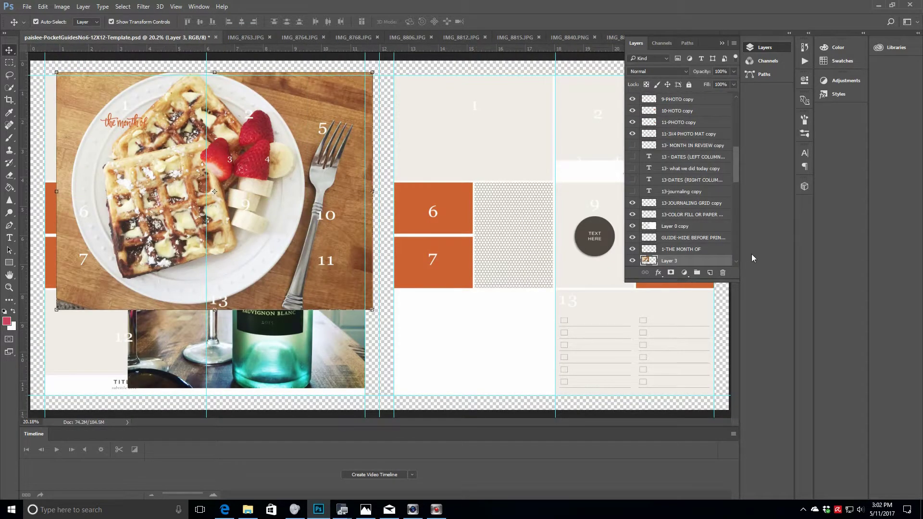
pyautogui.moveTo(745, 172); pyautogui.dragTo(742, 183)
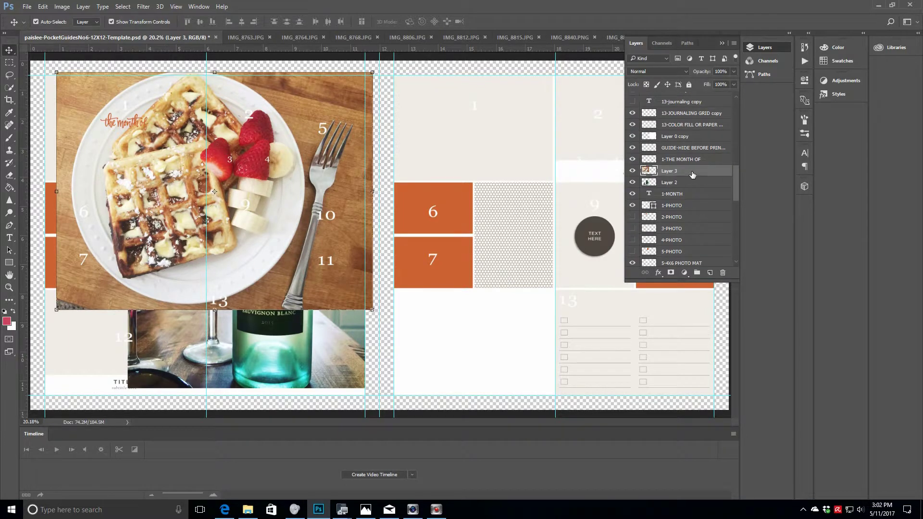
pyautogui.moveTo(693, 198); pyautogui.dragTo(693, 197)
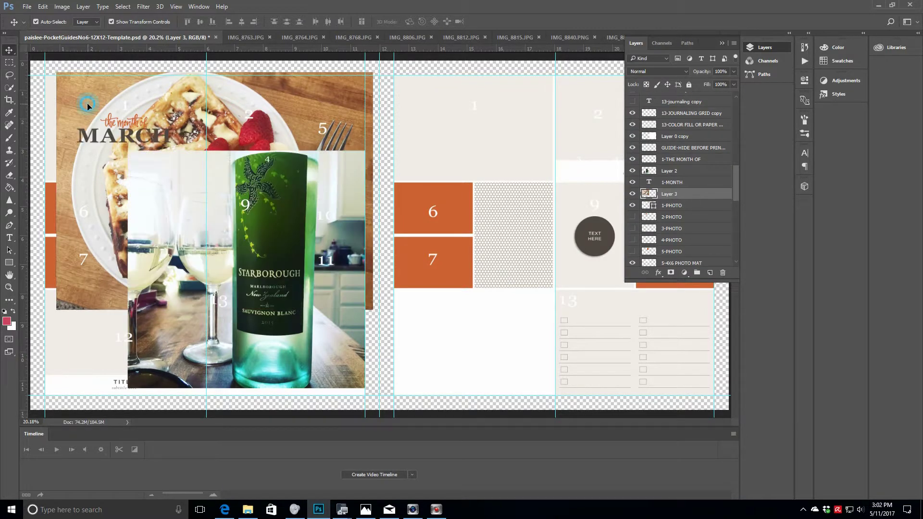
# Step: Shift the waffle photo to the upper-left corner of frame 1 and move the wine photo toward the right page
pyautogui.moveTo(87, 107); pyautogui.dragTo(69, 108)
pyautogui.moveTo(295, 177); pyautogui.dragTo(455, 141)
# Step: Scale the waffle photo down to about 54% so it covers frame 1 of the left page
pyautogui.click(688, 195)
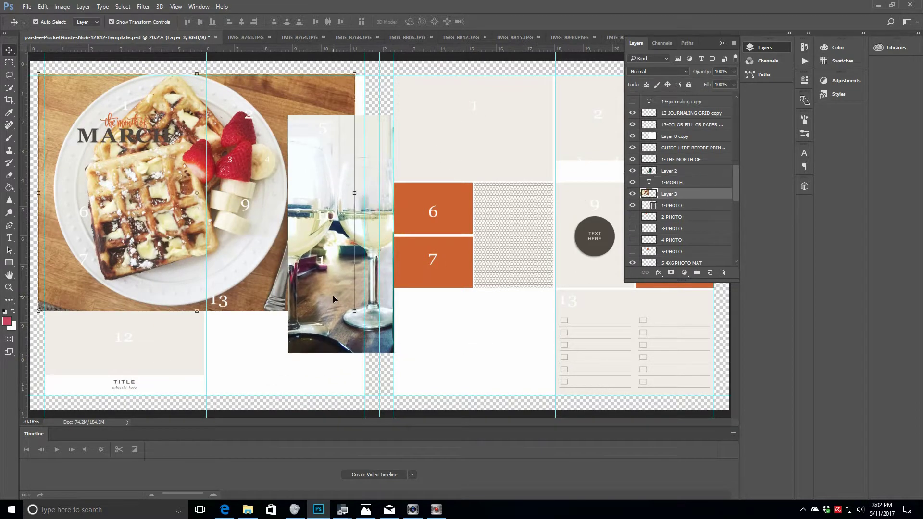
pyautogui.moveTo(352, 311); pyautogui.dragTo(208, 201)
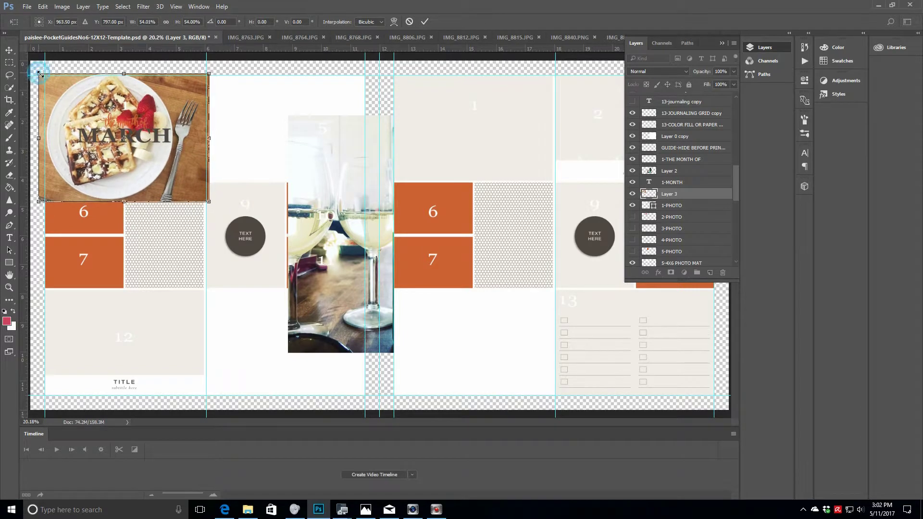
pyautogui.moveTo(40, 73); pyautogui.dragTo(40, 71)
pyautogui.click(424, 22)
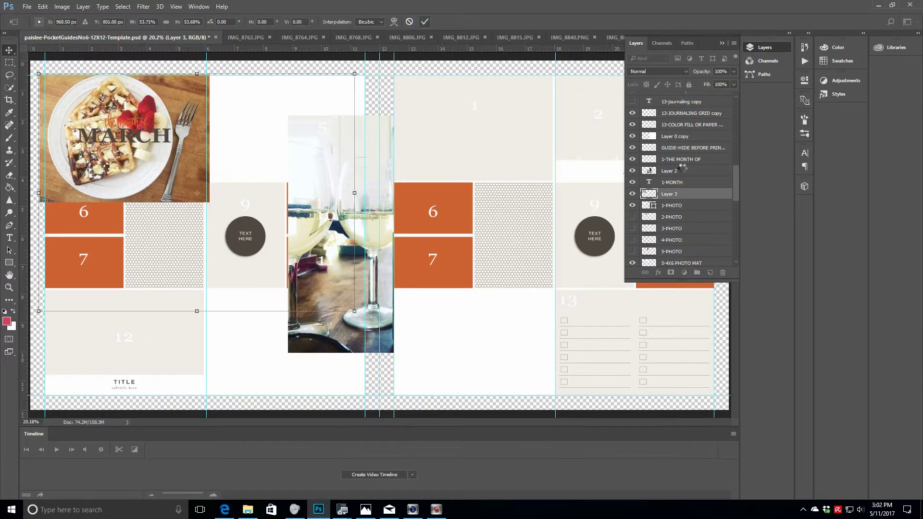
# Step: Clip the waffle photo to the 1-PHOTO layer and close its source file IMG_8763
pyautogui.rightClick(692, 193)
pyautogui.click(712, 238)
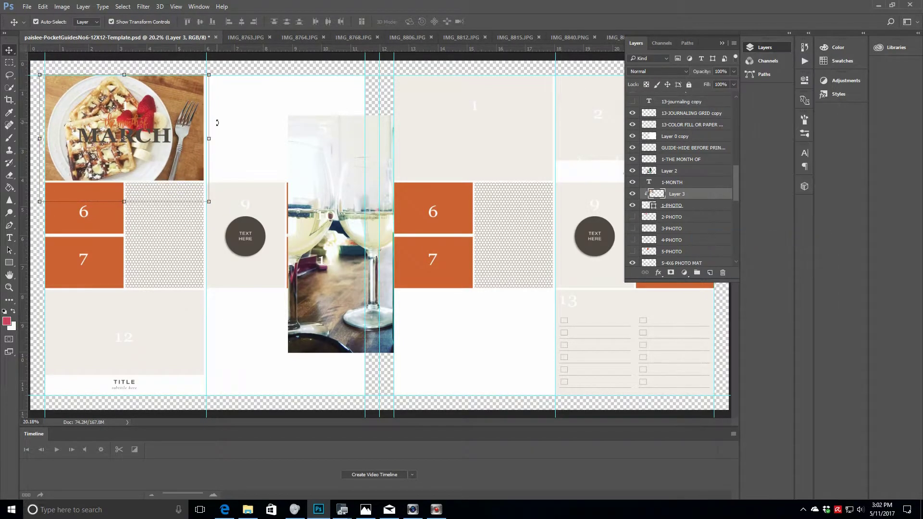
pyautogui.click(252, 37)
pyautogui.click(240, 37)
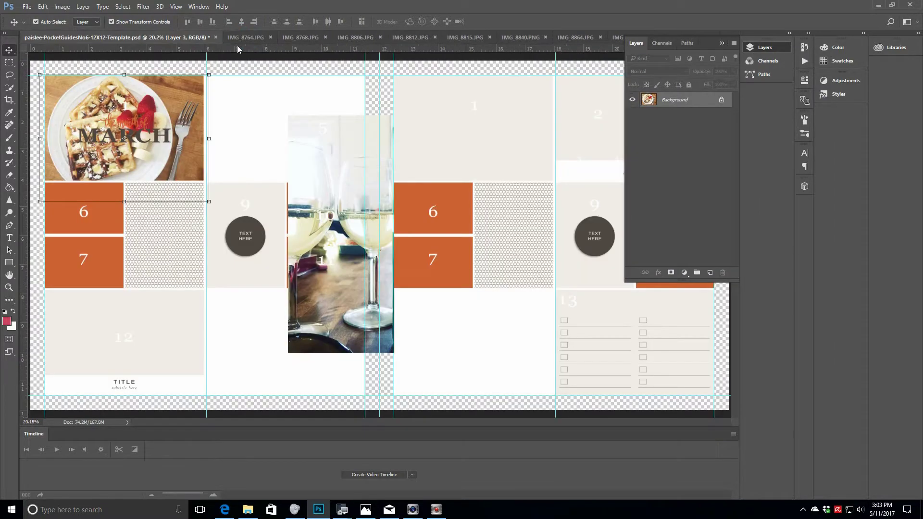
# Step: Straighten the stove photo IMG_8764 with Lens Correction, using a 1.00° angle and a horizontal perspective of -4
pyautogui.click(238, 37)
pyautogui.click(138, 10)
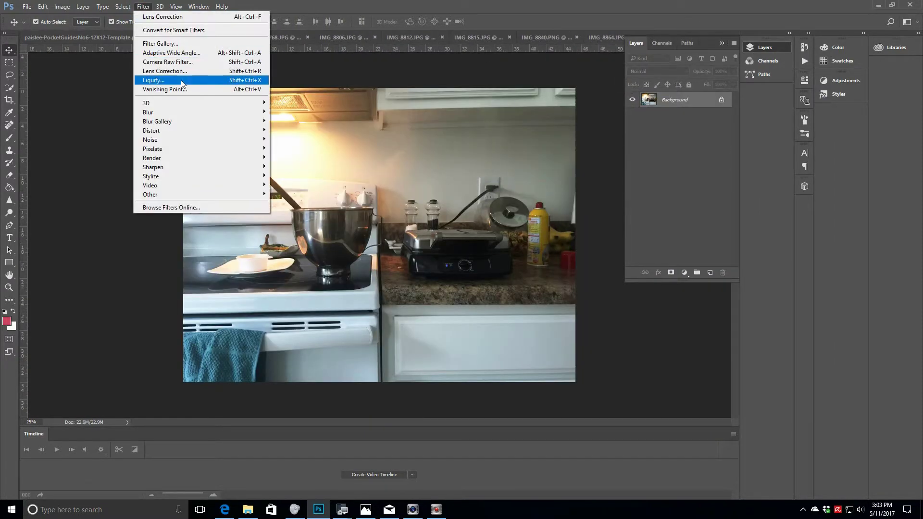
pyautogui.click(163, 91)
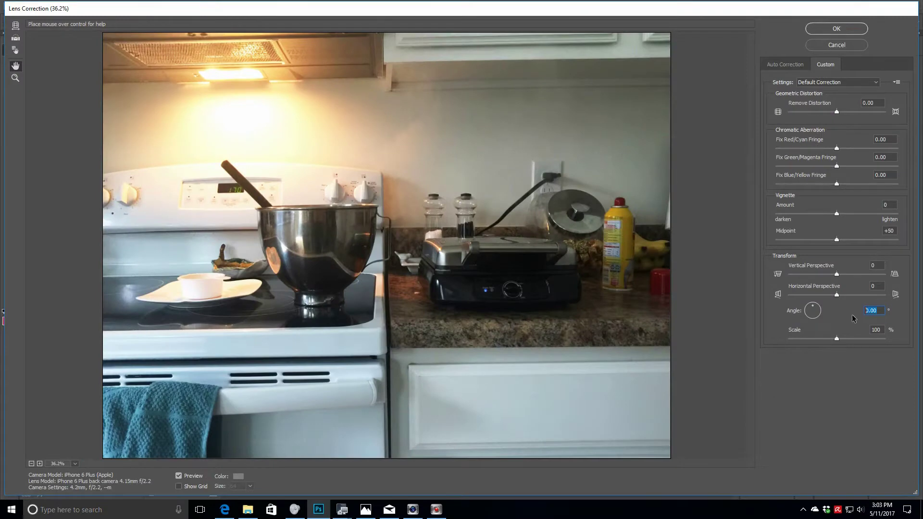
pyautogui.write('35')
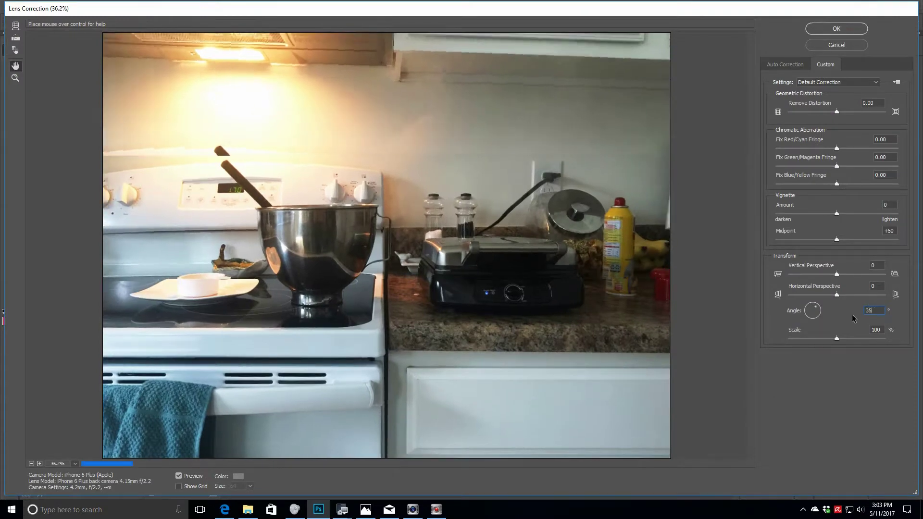
pyautogui.write('9.8')
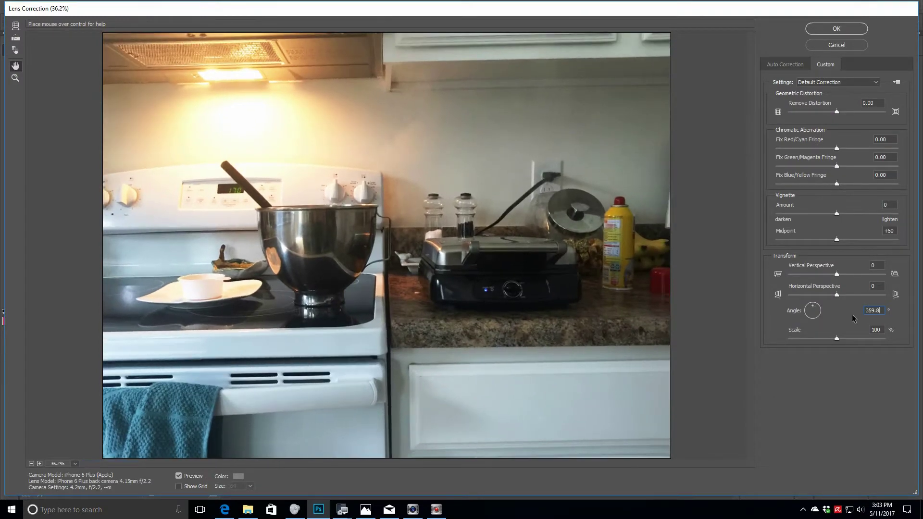
pyautogui.press('BackSpace')
pyautogui.press('BackSpace')
pyautogui.press('BackSpace')
pyautogui.press('BackSpace')
pyautogui.write('1.3')
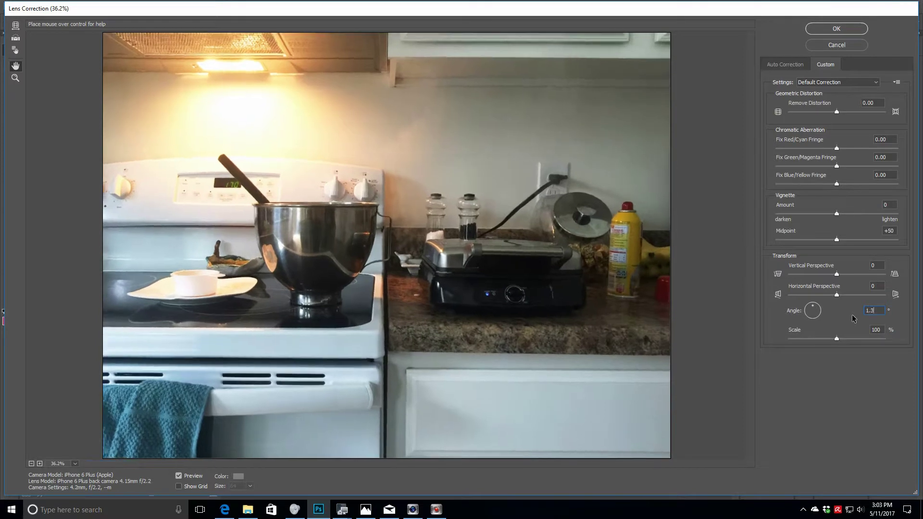
pyautogui.moveTo(837, 294); pyautogui.dragTo(835, 295)
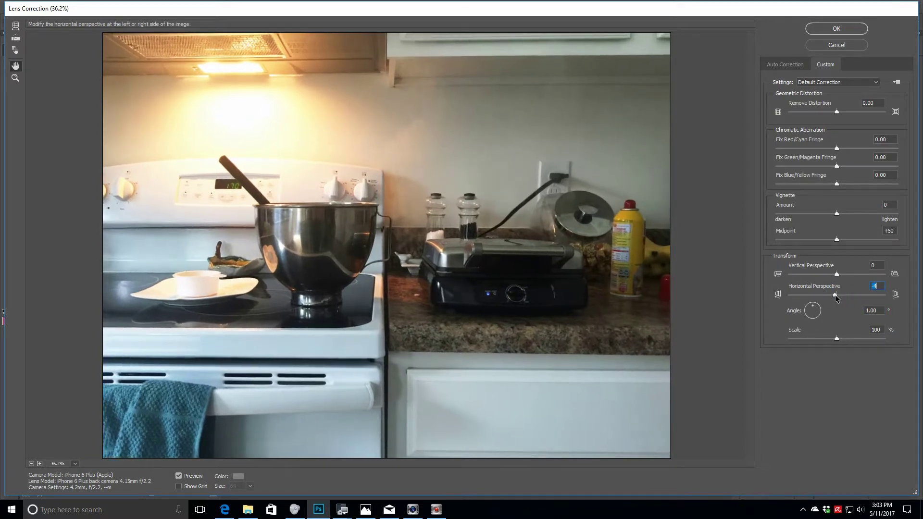
pyautogui.click(836, 29)
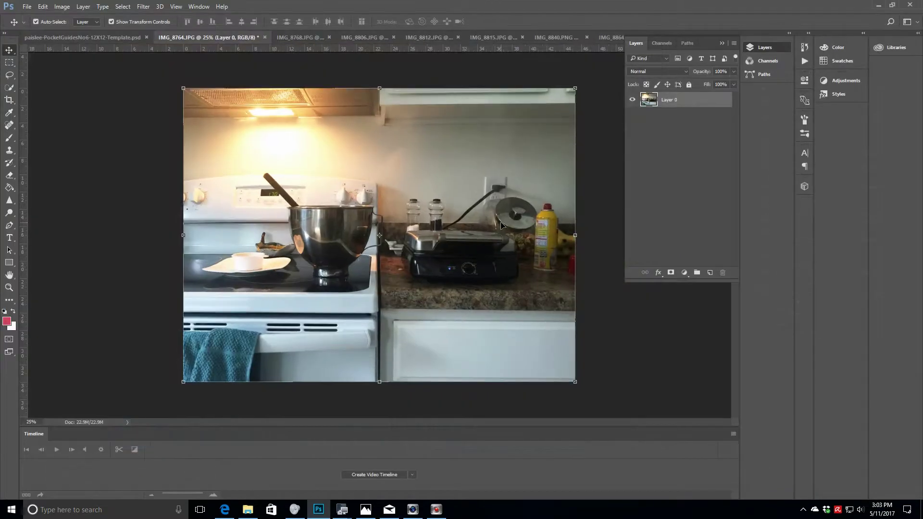
# Step: Brighten the stove photo with a Curves adjustment that raises the upper midtones, and flatten the image
pyautogui.click(846, 81)
pyautogui.click(723, 89)
pyautogui.moveTo(745, 162); pyautogui.dragTo(741, 145)
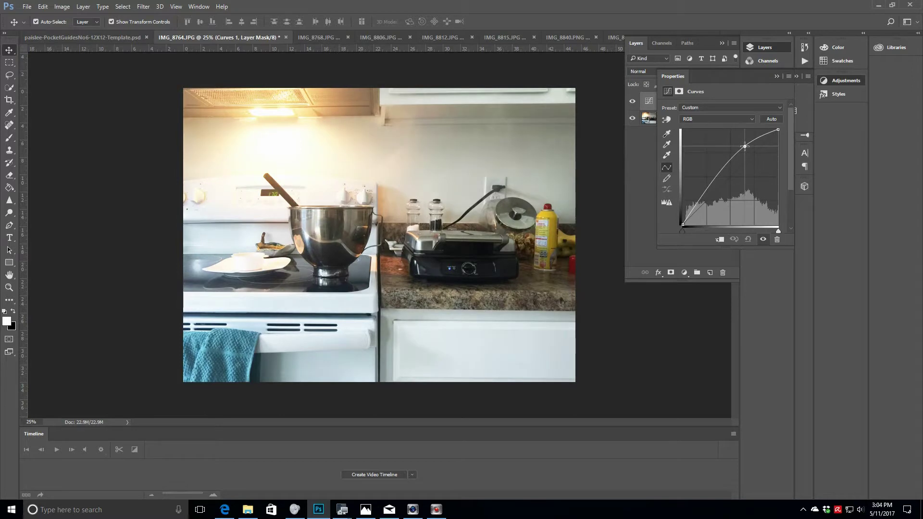
pyautogui.click(83, 7)
pyautogui.click(115, 364)
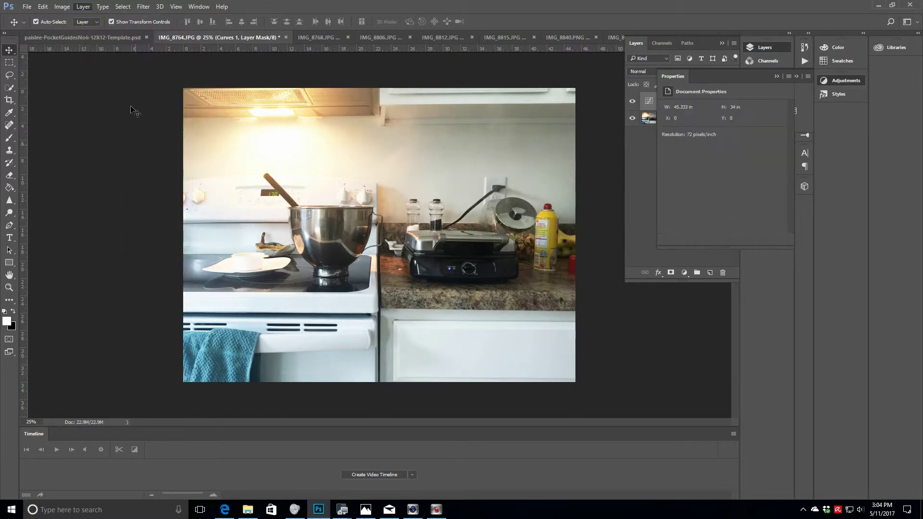
# Step: Apply a Sharpen filter to the flattened stove photo
pyautogui.click(144, 7)
pyautogui.moveTo(216, 167)
pyautogui.click(278, 213)
pyautogui.click(291, 151)
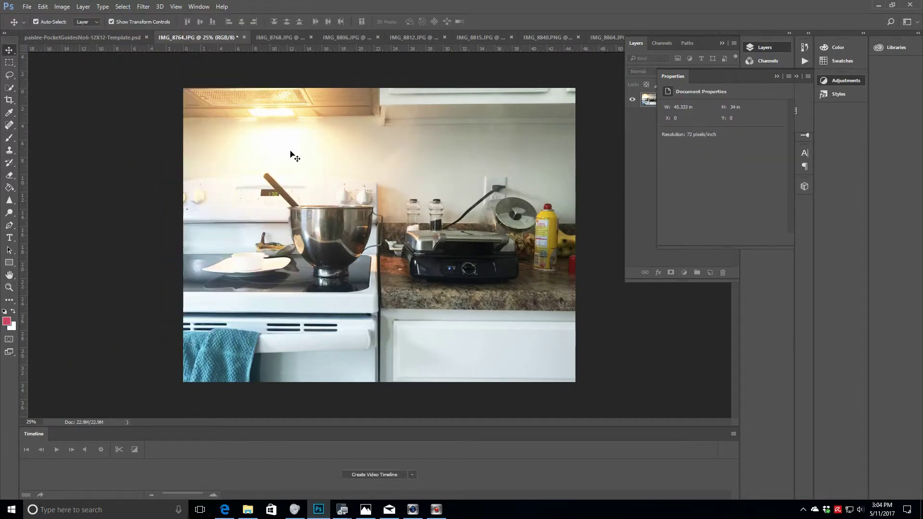
# Step: Resize the stove photo to 6 in wide at 300 pixels/inch
pyautogui.click(62, 6)
pyautogui.click(99, 75)
pyautogui.write('18')
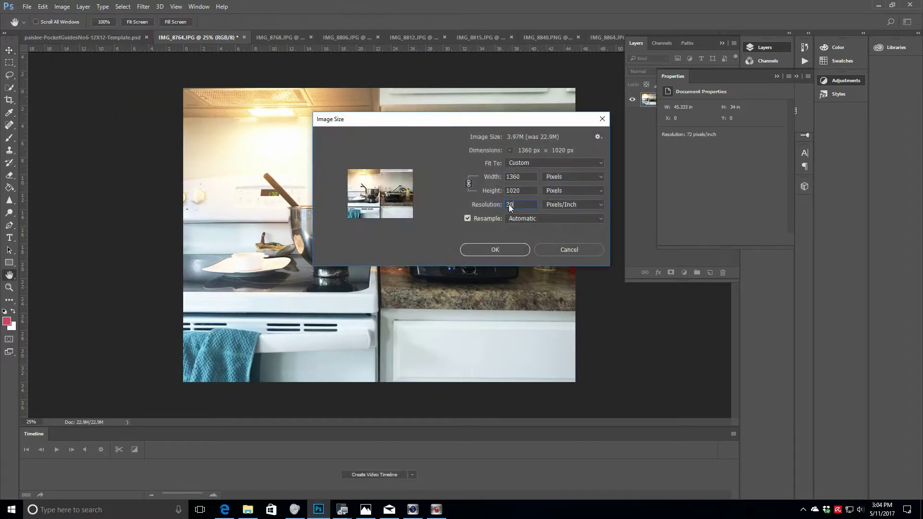
pyautogui.write('00')
pyautogui.click(495, 250)
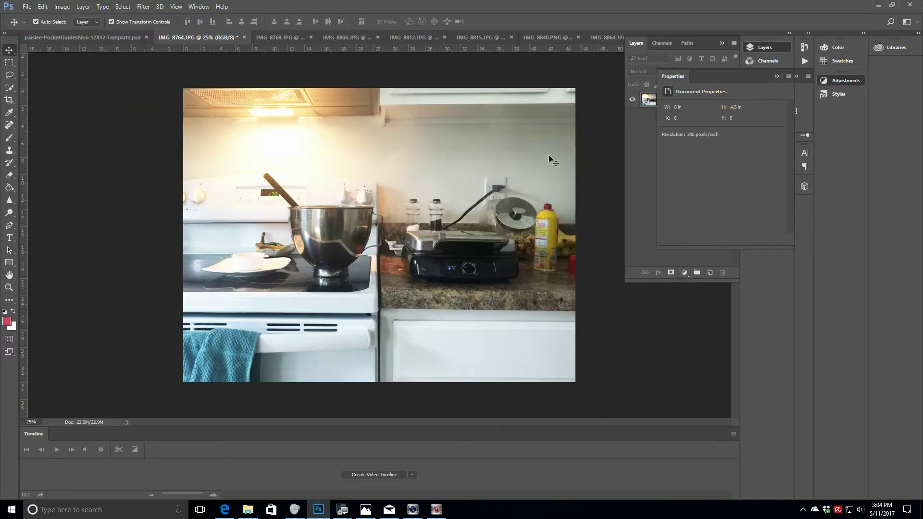
# Step: Copy the stove photo into the template over the left page's lower right area, and close IMG_8764 without saving
pyautogui.click(777, 76)
pyautogui.moveTo(678, 110); pyautogui.dragTo(168, 114)
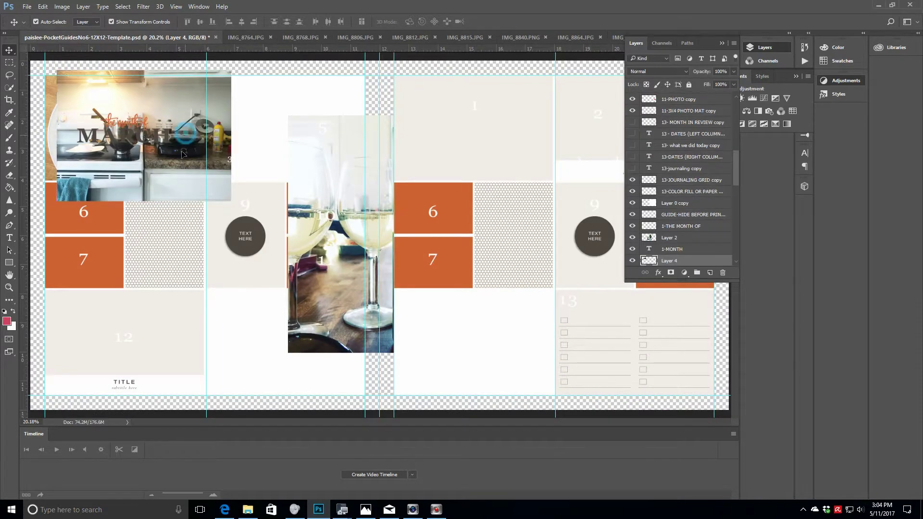
pyautogui.moveTo(182, 154); pyautogui.dragTo(321, 338)
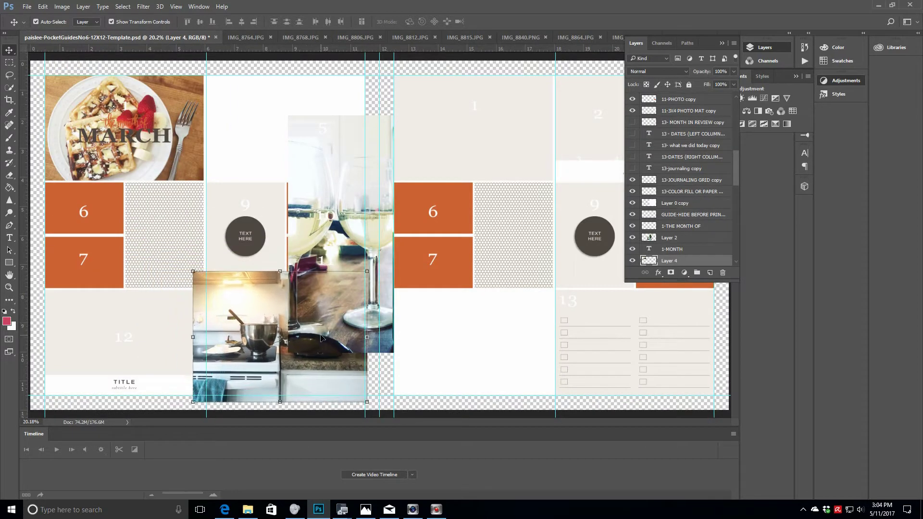
pyautogui.click(242, 38)
pyautogui.hotkey('ctrl', 'w')
pyautogui.press('n')
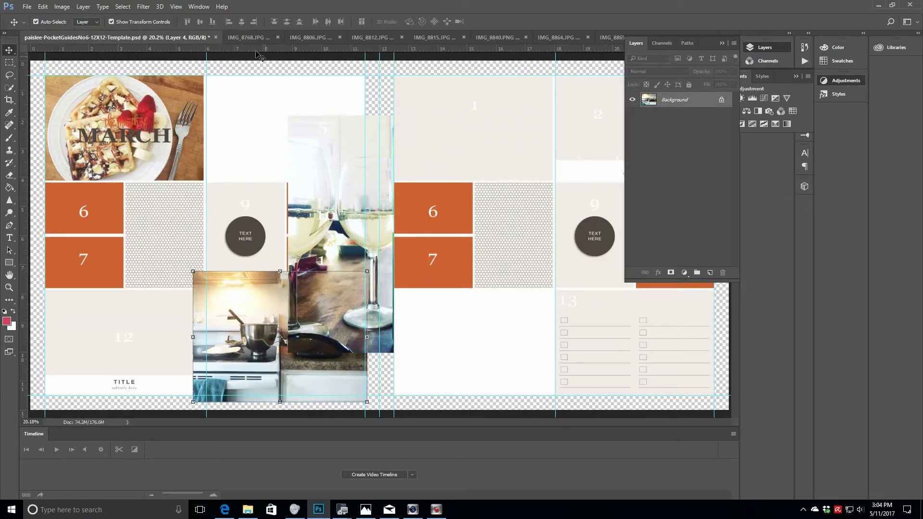
# Step: Copy the couple photo from IMG_8768 into the template and move its layer directly below the 1-PHOTO copy layer
pyautogui.click(241, 37)
pyautogui.moveTo(672, 99); pyautogui.dragTo(497, 129)
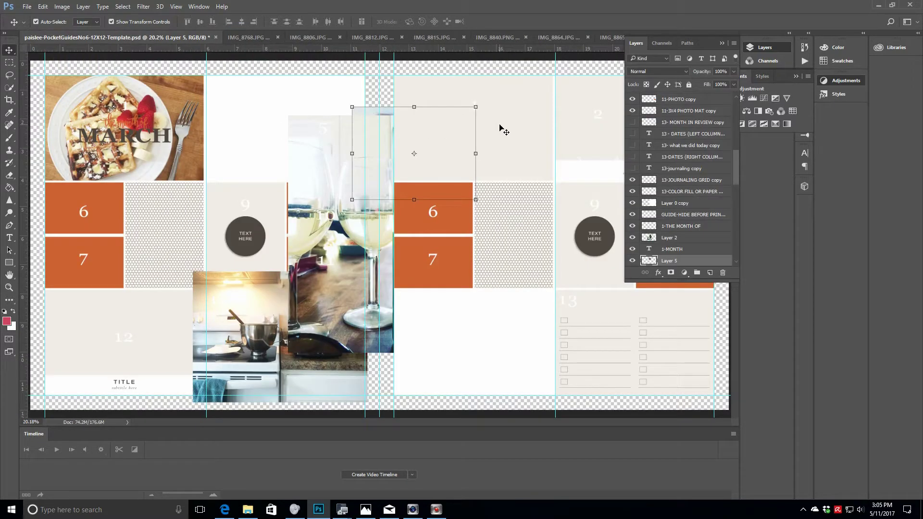
pyautogui.moveTo(716, 126); pyautogui.dragTo(735, 168)
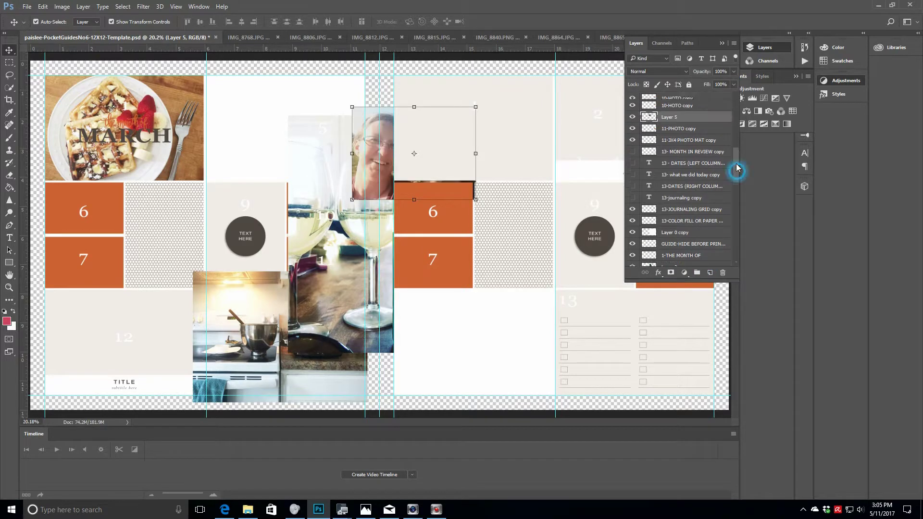
pyautogui.moveTo(703, 106); pyautogui.dragTo(704, 107)
pyautogui.scroll(3, 735, 133)
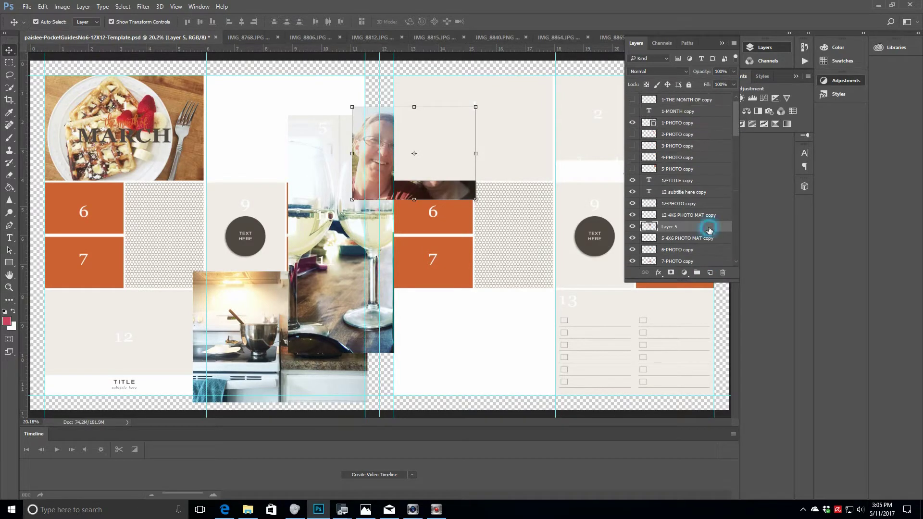
pyautogui.moveTo(701, 227); pyautogui.dragTo(706, 128)
pyautogui.scroll(1, 735, 108)
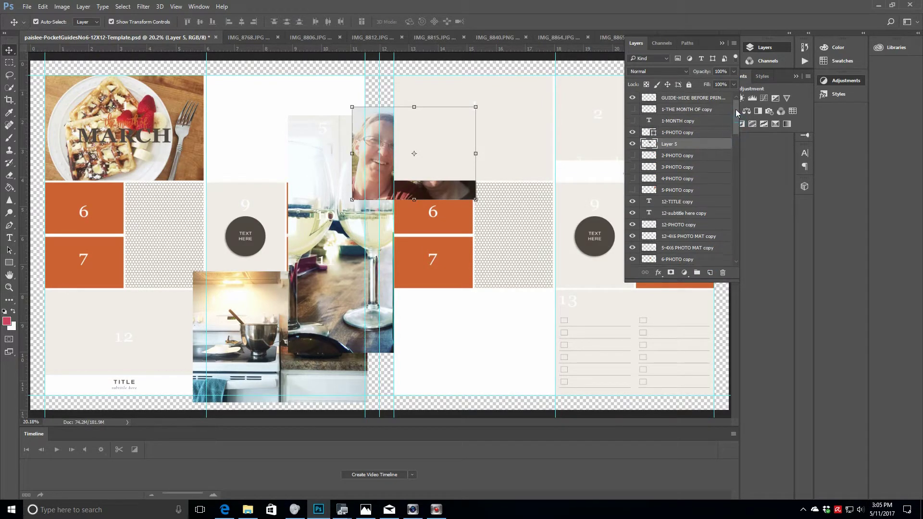
# Step: Position the couple photo over frame 12 on the right page and close IMG_8768
pyautogui.moveTo(426, 190); pyautogui.dragTo(486, 378)
pyautogui.click(237, 42)
pyautogui.click(242, 37)
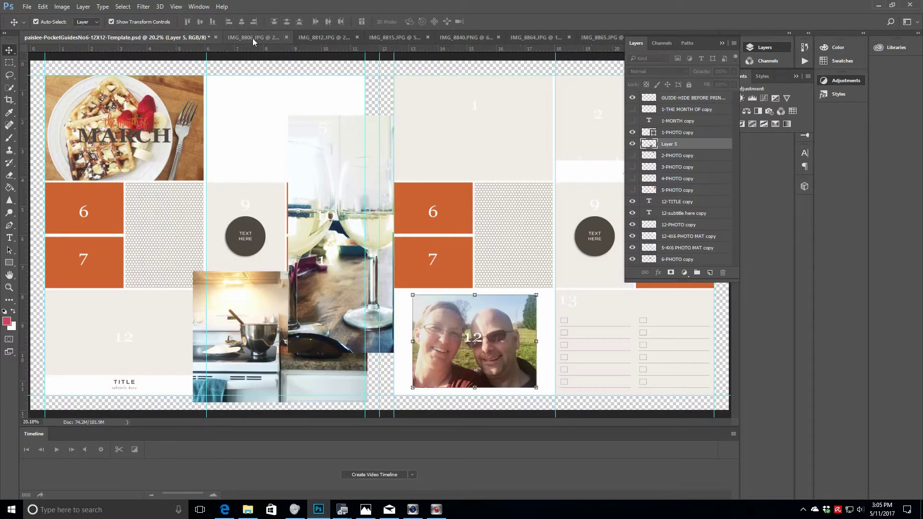
# Step: Copy the dog photo from IMG_8806 into the template, scale it to 52.57%, and place it over the right page's upper right frame
pyautogui.click(252, 38)
pyautogui.moveTo(701, 104); pyautogui.dragTo(243, 129)
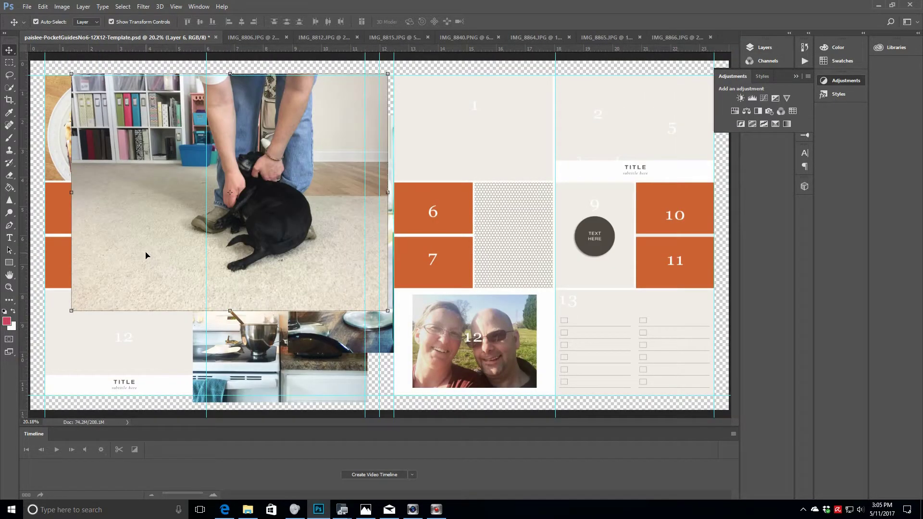
pyautogui.moveTo(147, 255); pyautogui.dragTo(473, 250)
pyautogui.moveTo(401, 309); pyautogui.dragTo(519, 155)
pyautogui.click(424, 21)
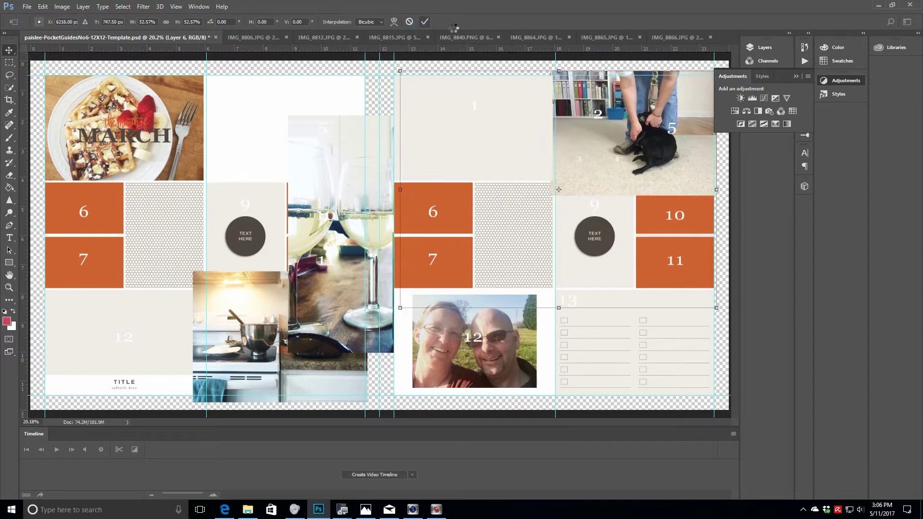
# Step: Move the 5-4X6 PHOTO MAT copy layer directly beneath the dog photo's layer
pyautogui.click(764, 47)
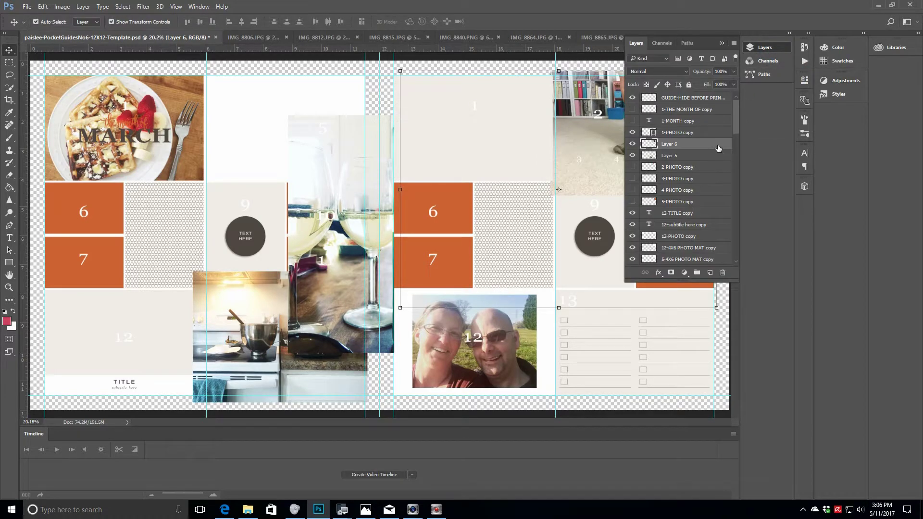
pyautogui.click(698, 203)
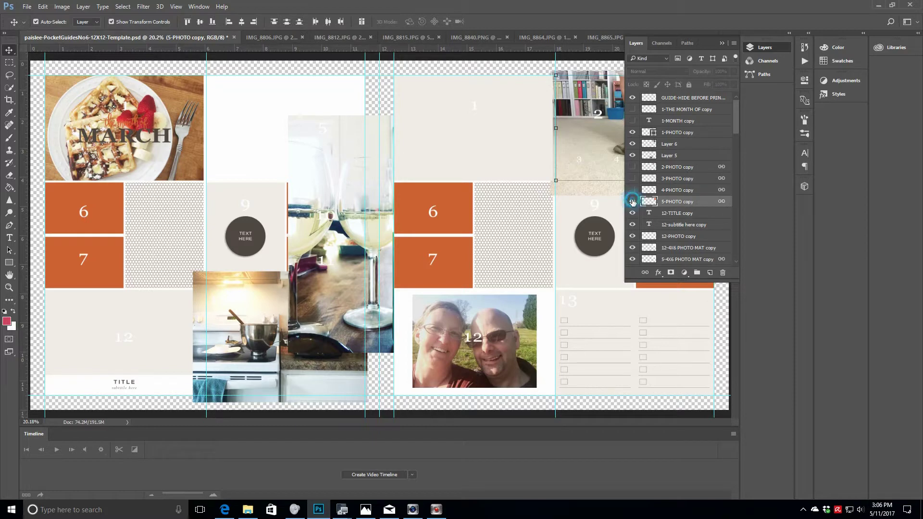
pyautogui.click(9, 287)
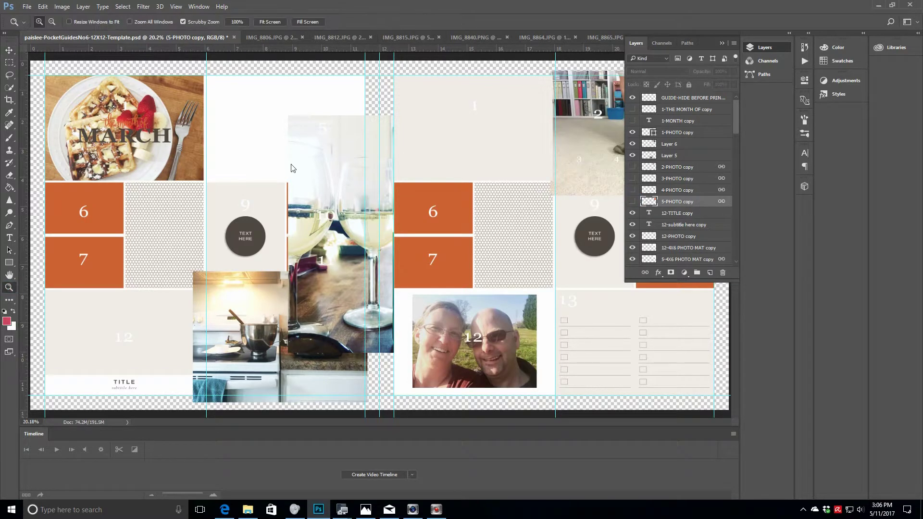
pyautogui.click(293, 168)
pyautogui.moveTo(336, 422); pyautogui.dragTo(418, 431)
pyautogui.scroll(1, 570, 128)
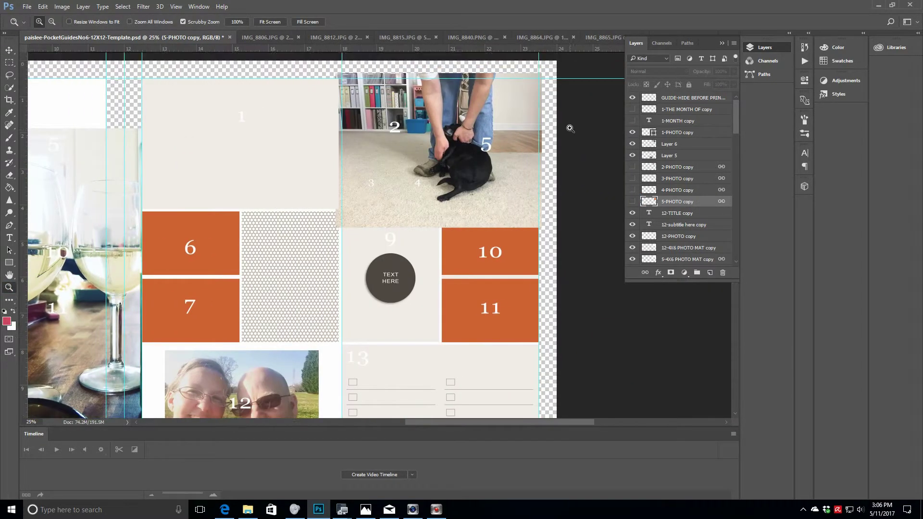
pyautogui.click(672, 248)
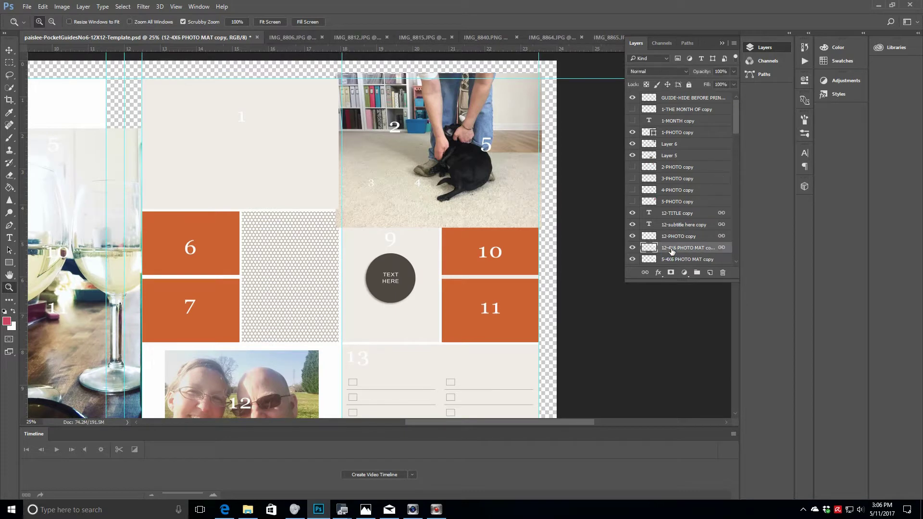
pyautogui.press('v')
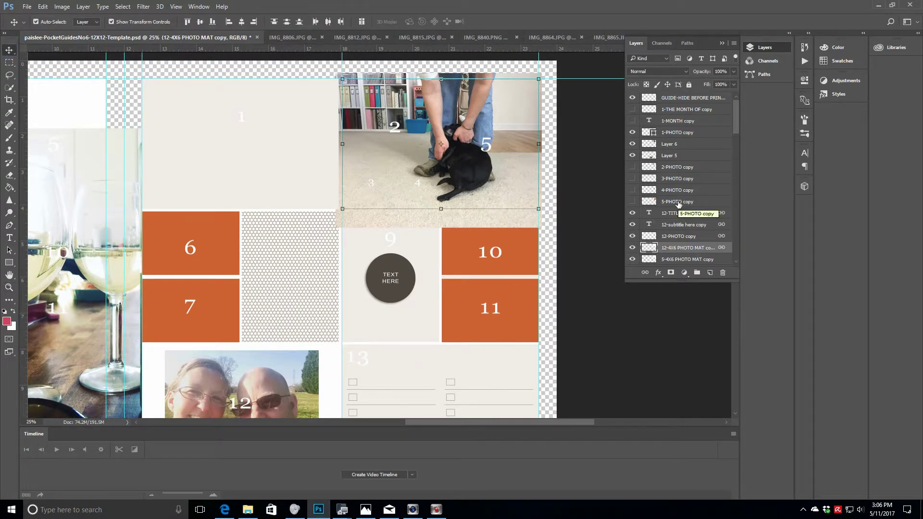
pyautogui.click(682, 260)
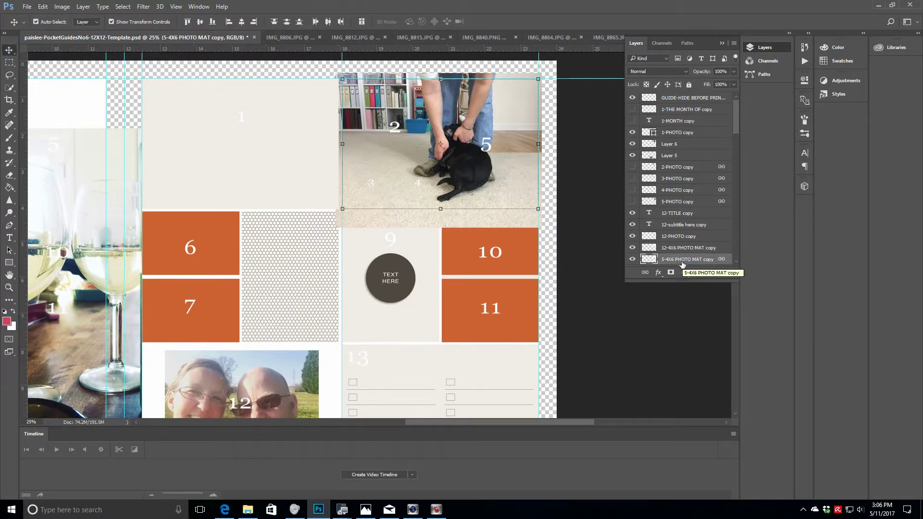
pyautogui.moveTo(676, 261); pyautogui.dragTo(694, 149)
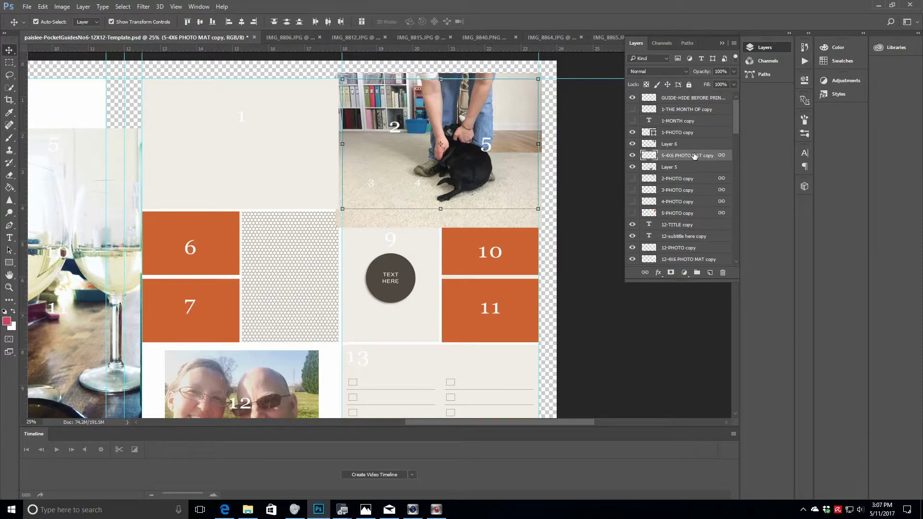
# Step: Clip the dog photo to the 5-4X6 PHOTO MAT copy layer with a clipping mask, and close IMG_8806
pyautogui.click(694, 144)
pyautogui.rightClick(694, 144)
pyautogui.click(716, 238)
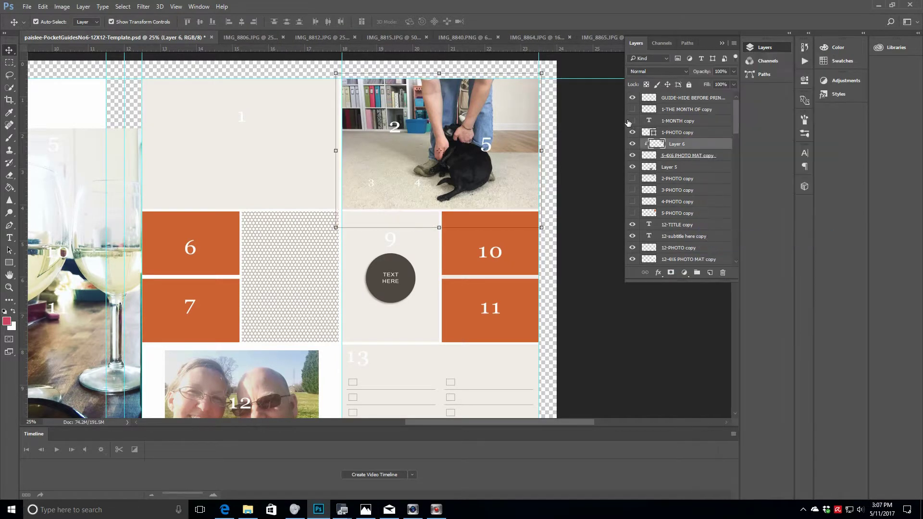
pyautogui.click(245, 41)
pyautogui.hotkey('ctrl', 'w')
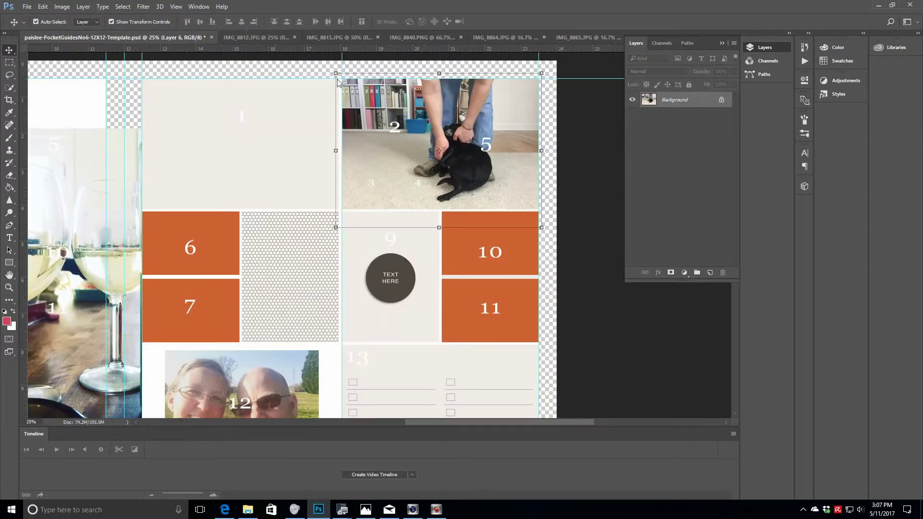
# Step: Copy the handwritten note photo from IMG_8812 into the template and move it over the left page's lower right area
pyautogui.click(250, 39)
pyautogui.moveTo(707, 105); pyautogui.dragTo(169, 118)
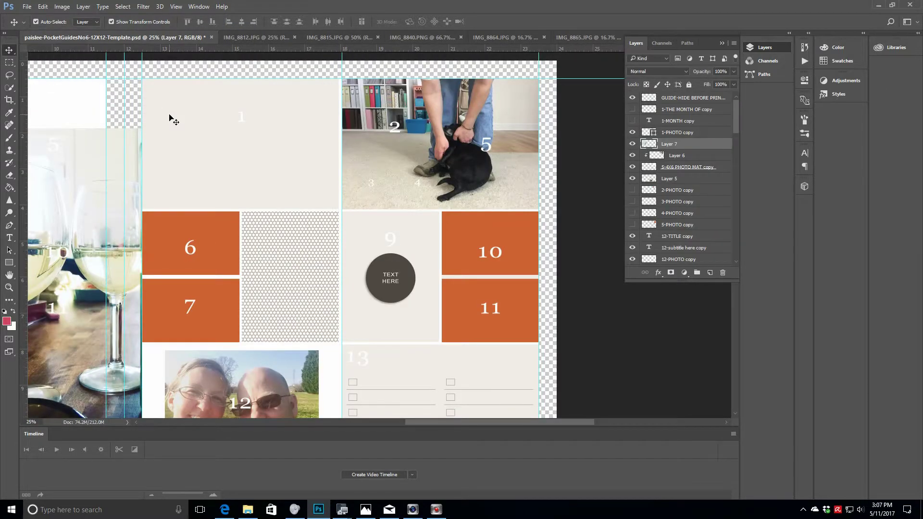
pyautogui.press('z')
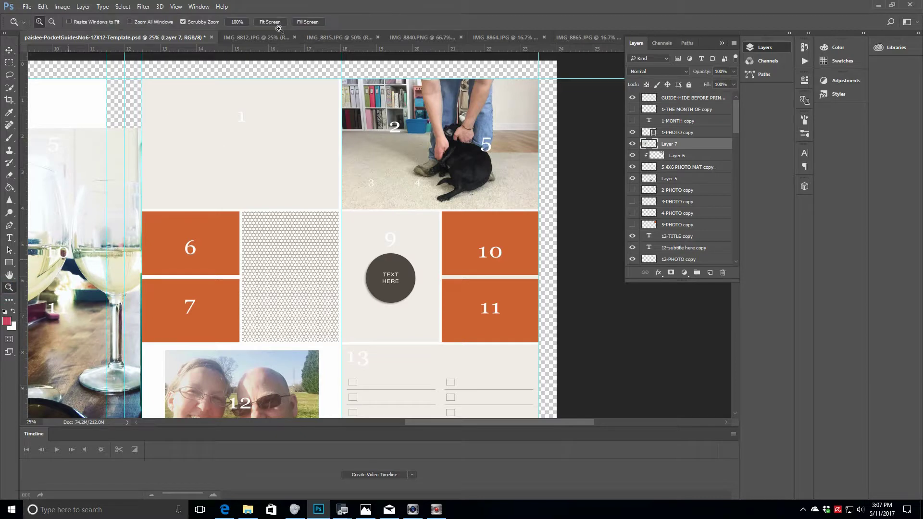
pyautogui.click(263, 22)
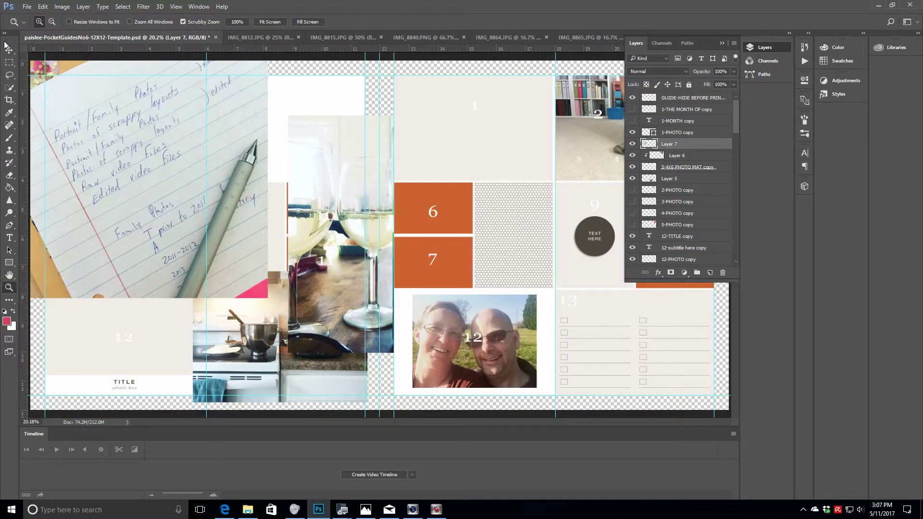
pyautogui.press('v')
pyautogui.moveTo(111, 107); pyautogui.dragTo(274, 198)
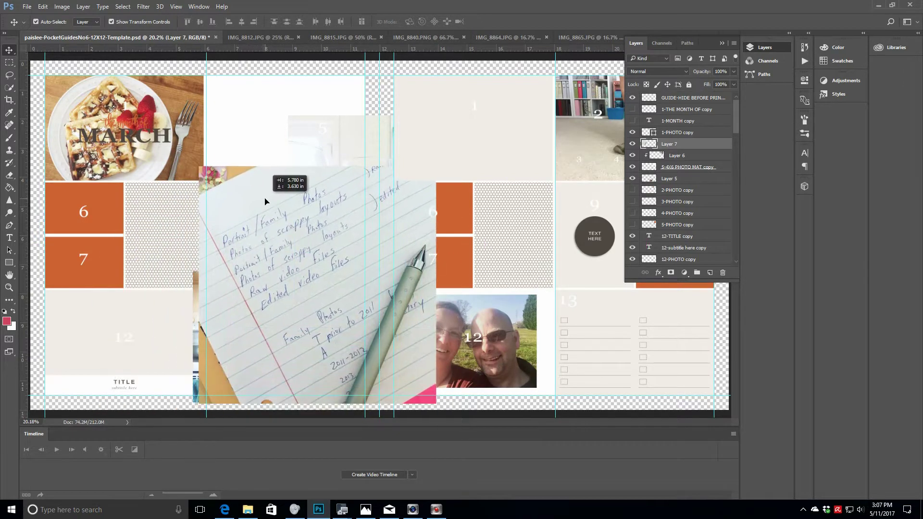
# Step: Scale the handwritten note photo to 48.12% and place it over frame 9 on the right page
pyautogui.hotkey('ctrl', 't')
pyautogui.moveTo(434, 406); pyautogui.dragTo(323, 291)
pyautogui.moveTo(323, 167); pyautogui.dragTo(313, 176)
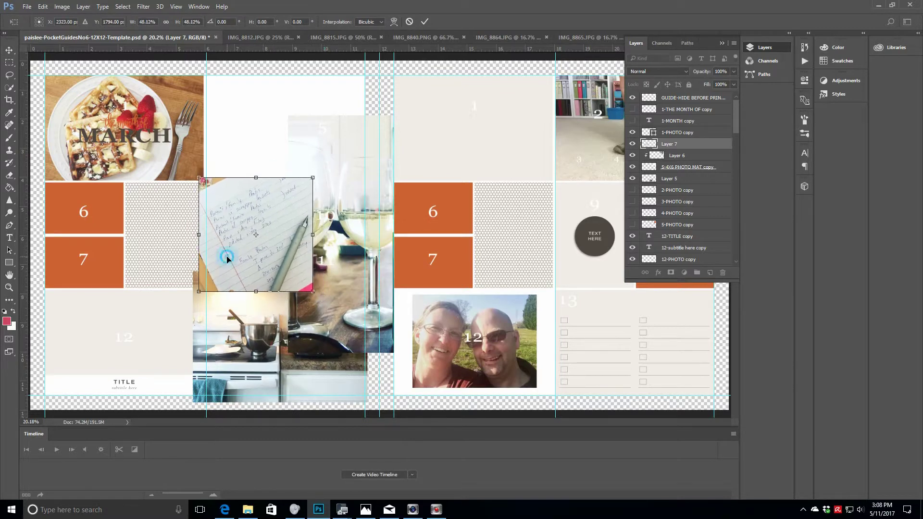
pyautogui.moveTo(227, 260); pyautogui.dragTo(568, 263)
pyautogui.click(424, 22)
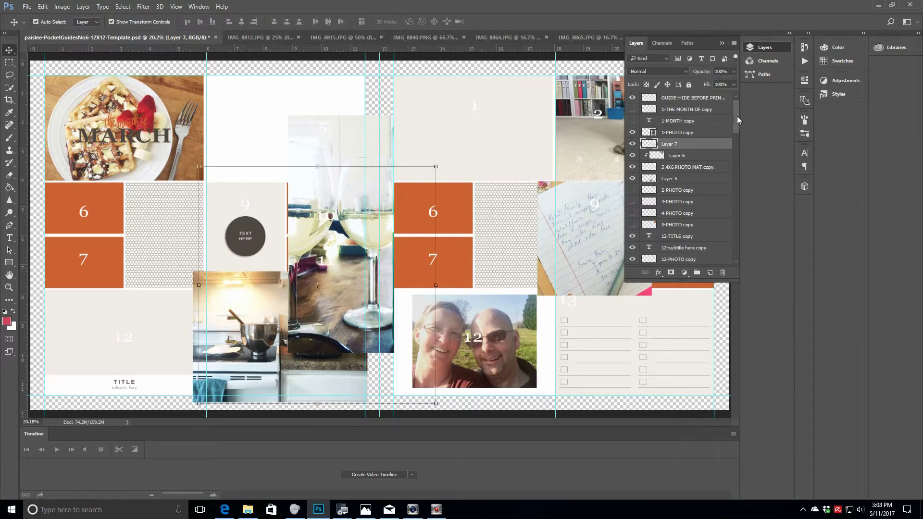
# Step: Move the note photo's layer directly above 9-PHOTO copy, clip it to that frame, and close IMG_8812
pyautogui.scroll(-2, 697, 97)
pyautogui.moveTo(691, 100); pyautogui.dragTo(687, 253)
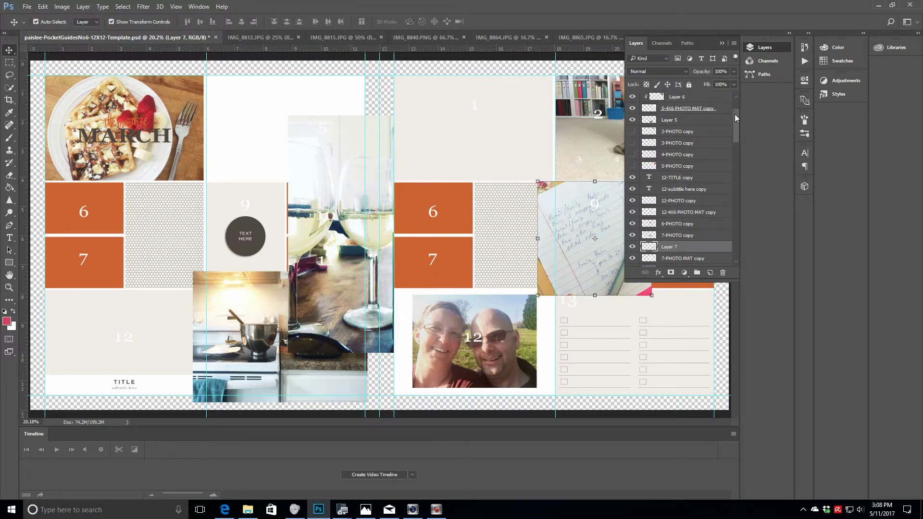
pyautogui.scroll(-4, 688, 161)
pyautogui.moveTo(686, 187); pyautogui.dragTo(685, 229)
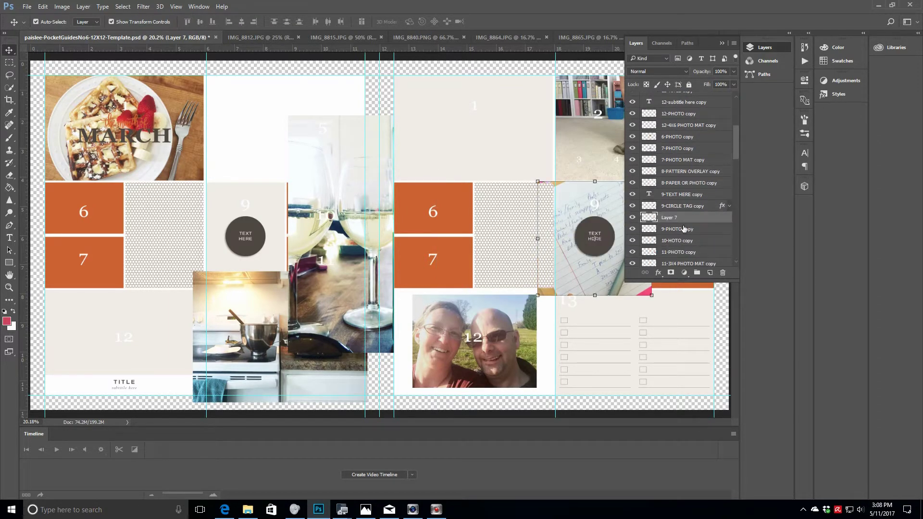
pyautogui.rightClick(699, 220)
pyautogui.click(717, 237)
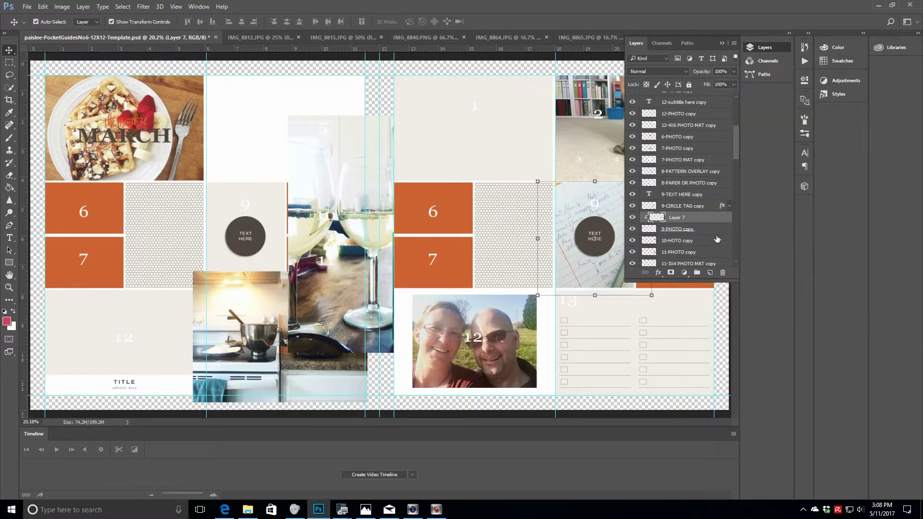
pyautogui.click(250, 39)
pyautogui.hotkey('ctrl', 'w')
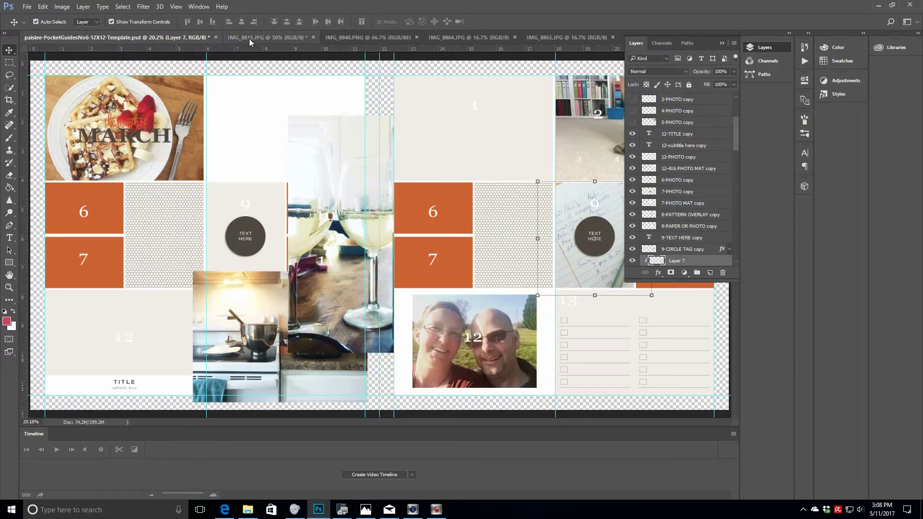
# Step: Copy the selfie from IMG_8815 into the template over the left page's upper middle area, and close IMG_8815
pyautogui.click(249, 39)
pyautogui.moveTo(691, 102); pyautogui.dragTo(161, 145)
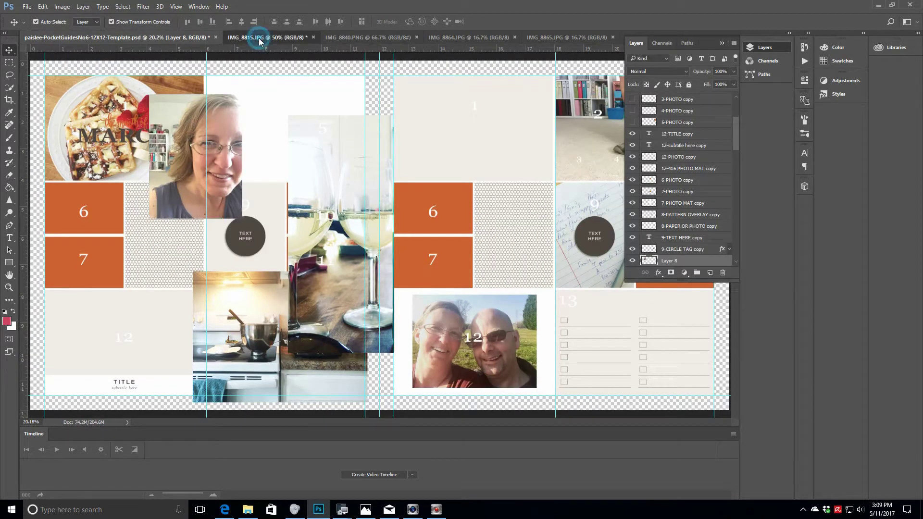
pyautogui.click(259, 41)
pyautogui.click(313, 37)
# Step: Open paislee-forlikeever-phototemplate-3X4-frame and paislee-forlikeever-phototemplate-4X6 from the For Like Ever kit's paislee-forlikeever-elements folder
pyautogui.click(27, 6)
pyautogui.click(33, 25)
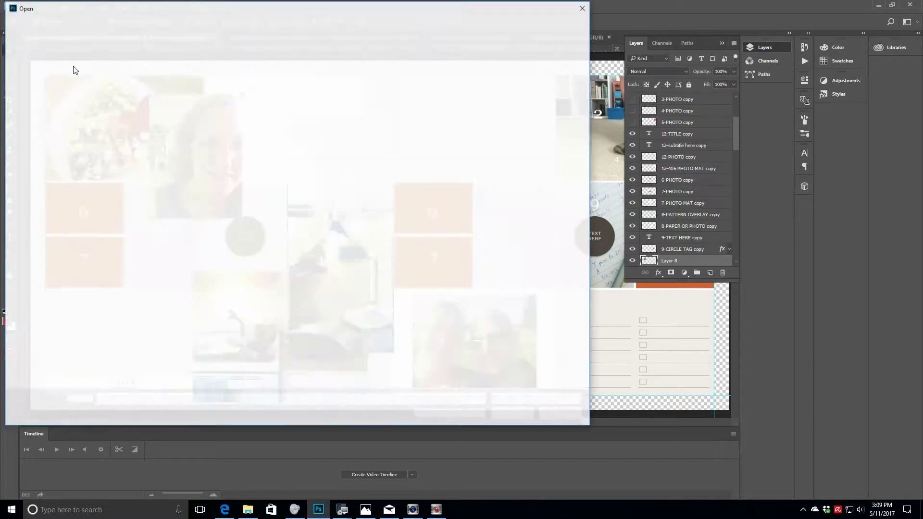
pyautogui.click(118, 22)
pyautogui.doubleClick(339, 75)
pyautogui.doubleClick(385, 72)
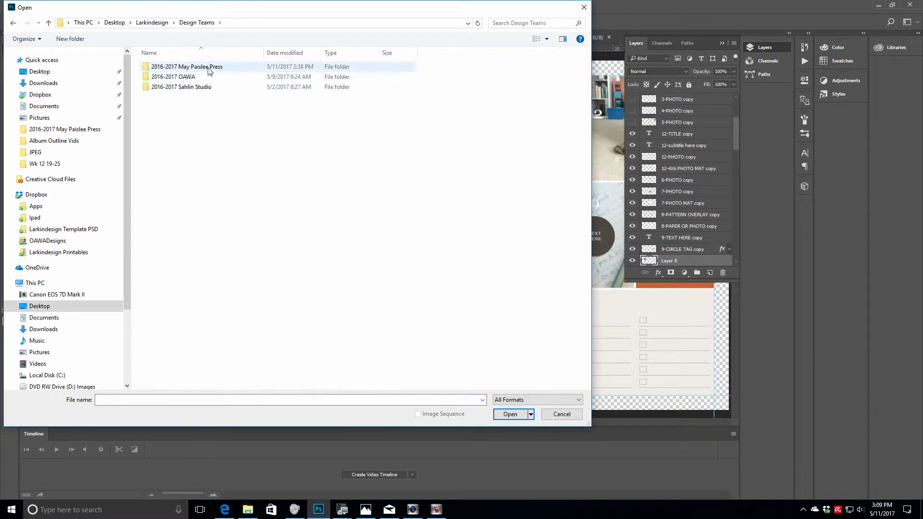
pyautogui.doubleClick(209, 71)
pyautogui.doubleClick(180, 77)
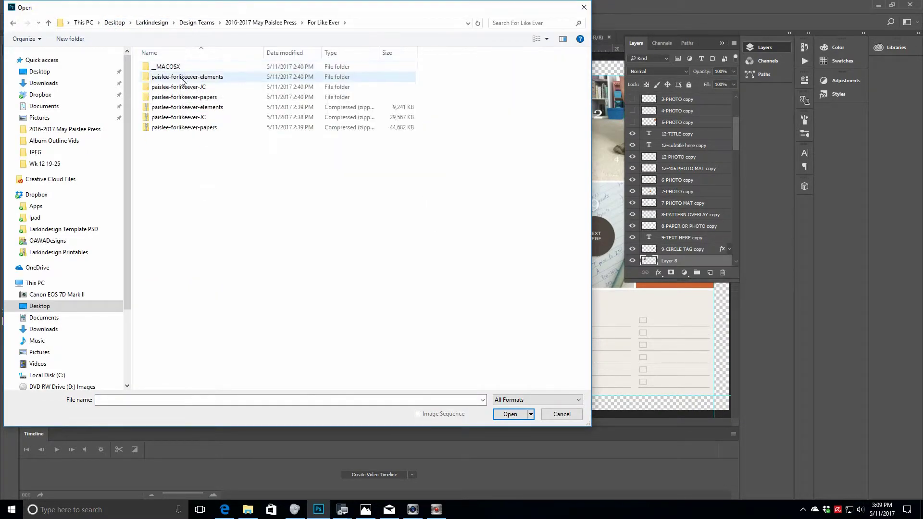
pyautogui.doubleClick(183, 78)
pyautogui.click(332, 202)
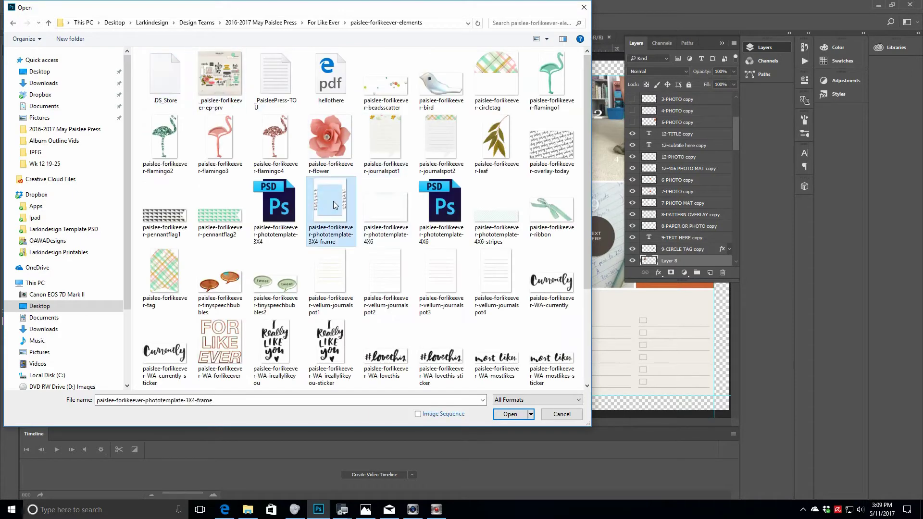
pyautogui.keyDown('ctrl'); pyautogui.click(383, 213); pyautogui.keyUp('ctrl')
pyautogui.click(508, 415)
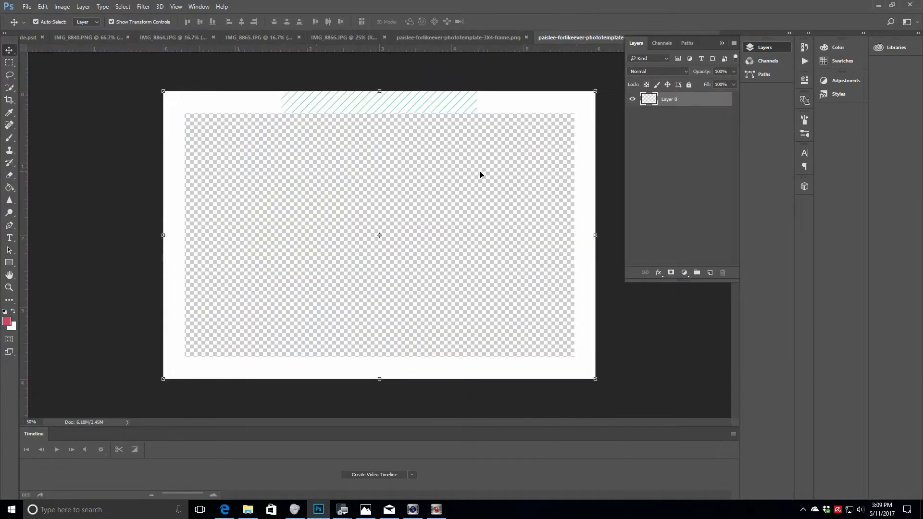
# Step: Copy the frame from paislee-forlikeever-phototemplate-3X4-frame into the template and place it over slots 6 and 7 on the left page
pyautogui.click(453, 38)
pyautogui.moveTo(703, 98); pyautogui.dragTo(250, 165)
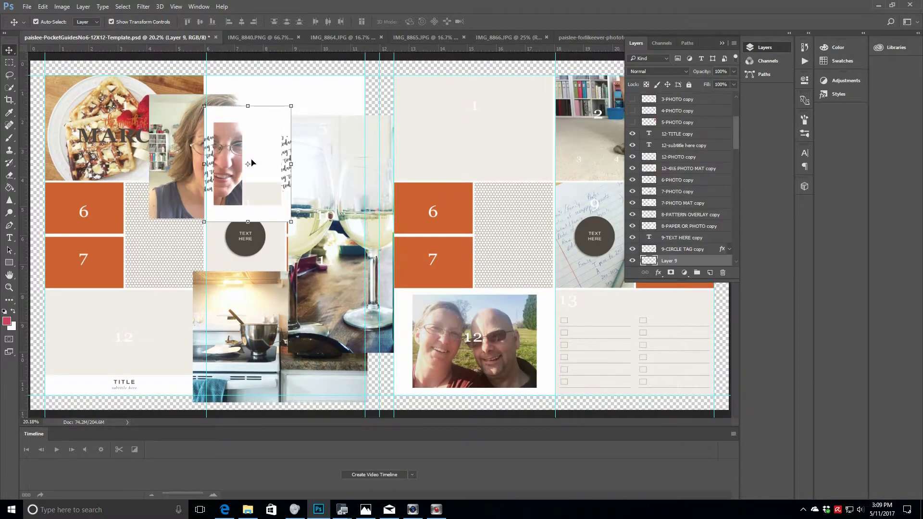
pyautogui.moveTo(215, 210); pyautogui.dragTo(99, 271)
# Step: Hide the left page's 6-PHOTO and 7-PHOTO layers
pyautogui.click(64, 210)
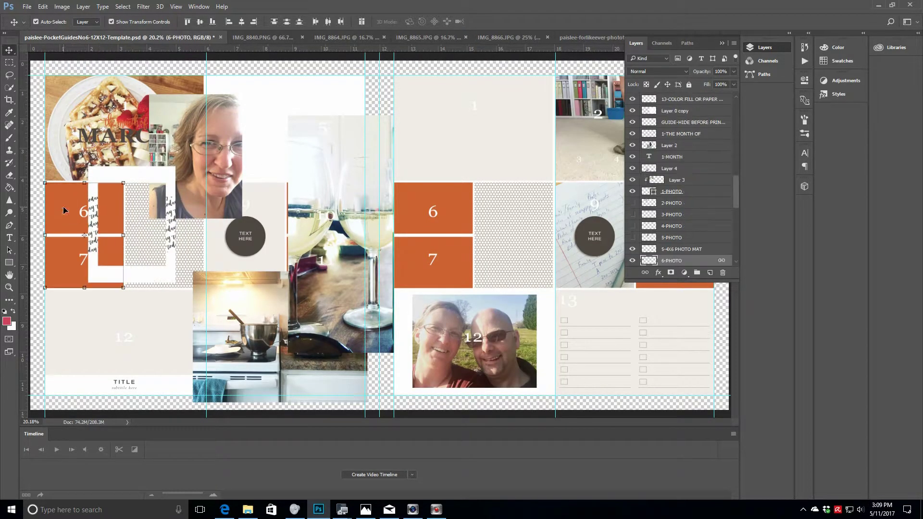
pyautogui.scroll(-5, 694, 168)
pyautogui.keyDown('shift'); pyautogui.click(691, 166); pyautogui.keyUp('shift')
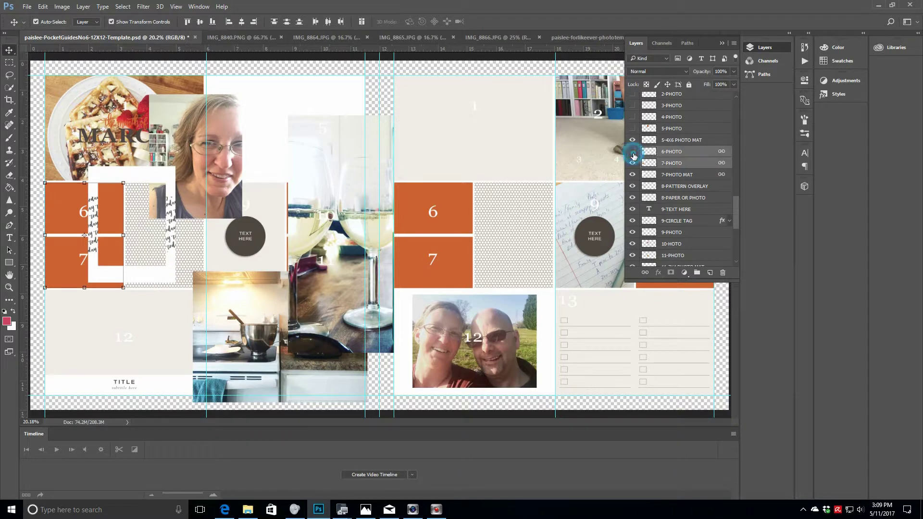
pyautogui.moveTo(633, 151); pyautogui.dragTo(633, 165)
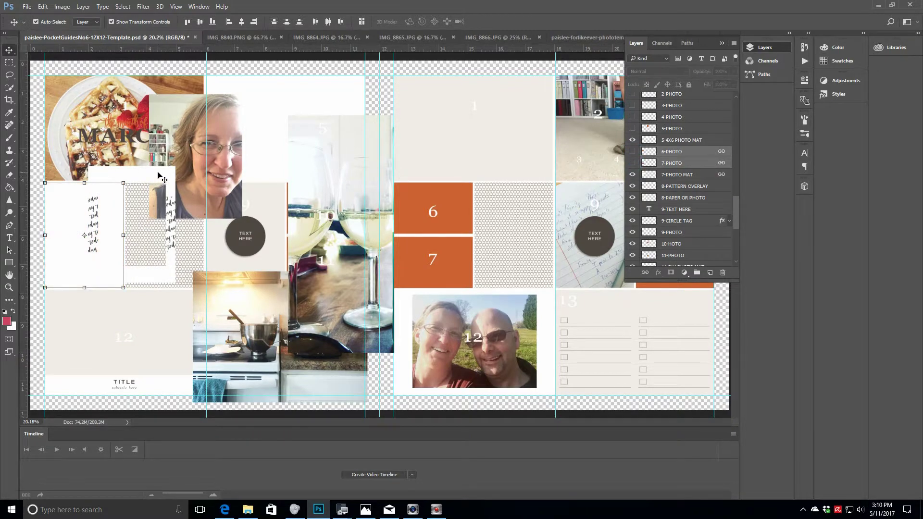
# Step: Move the 3X4 frame's layer down the stack to between 5-4X6 PHOTO MAT and 6-PHOTO
pyautogui.click(139, 180)
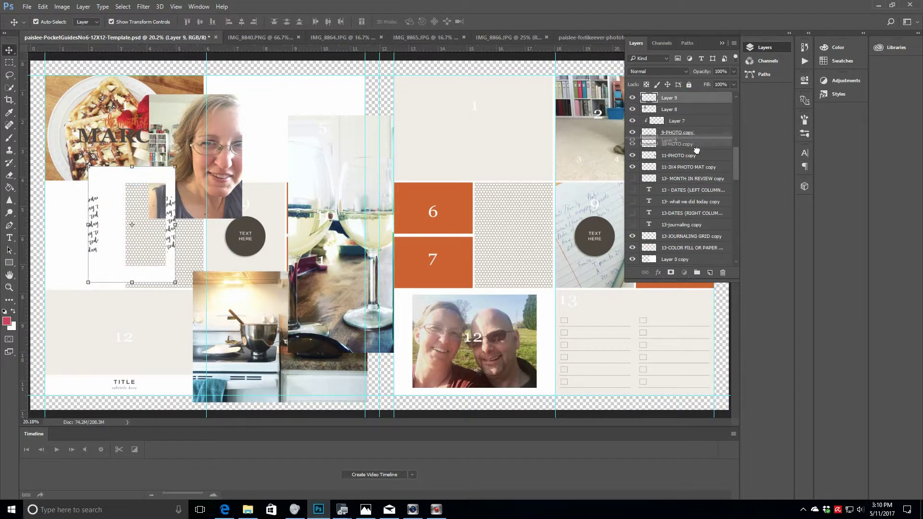
pyautogui.moveTo(738, 155); pyautogui.dragTo(737, 192)
pyautogui.hotkey('ctrl', '[')
pyautogui.hotkey('ctrl', '[')
pyautogui.hotkey('ctrl', '[')
pyautogui.hotkey('ctrl', '[')
pyautogui.hotkey('ctrl', '[')
pyautogui.hotkey('ctrl', '[')
pyautogui.hotkey('ctrl', '[')
pyautogui.hotkey('ctrl', '[')
pyautogui.hotkey('ctrl', '[')
pyautogui.hotkey('ctrl', '[')
pyautogui.hotkey('ctrl', '[')
pyautogui.scroll(-3, 699, 168)
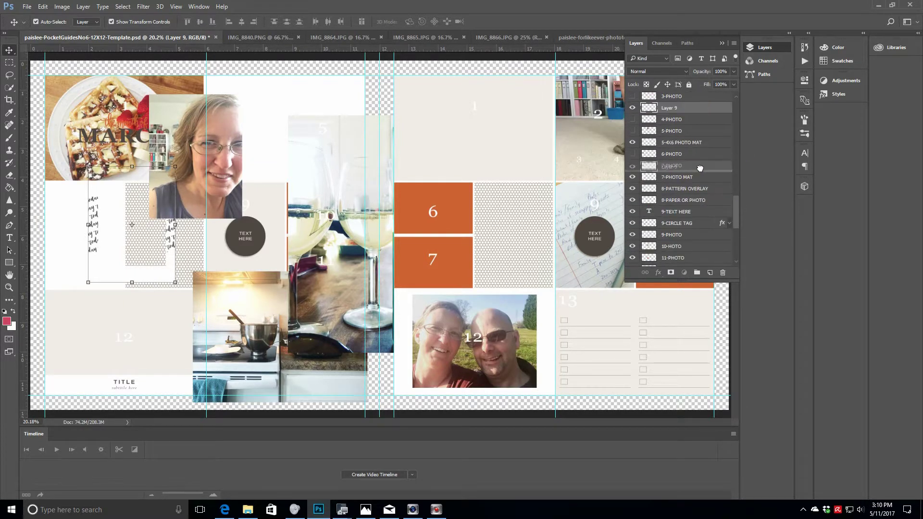
# Step: Move the 3X4 frame into the left page's slot 6/7 and scale it down to fit the white mat
pyautogui.moveTo(93, 200); pyautogui.dragTo(62, 208)
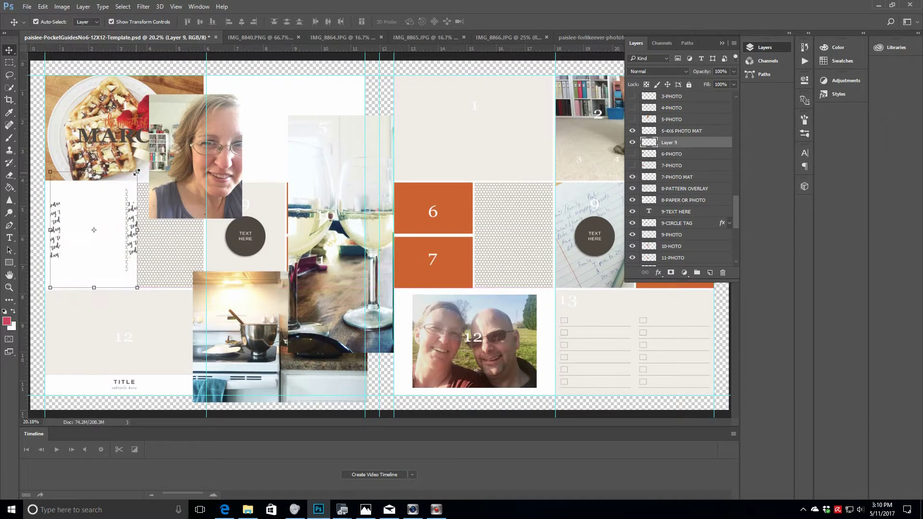
pyautogui.moveTo(137, 171); pyautogui.dragTo(125, 177)
pyautogui.moveTo(124, 259); pyautogui.dragTo(120, 259)
pyautogui.click(424, 22)
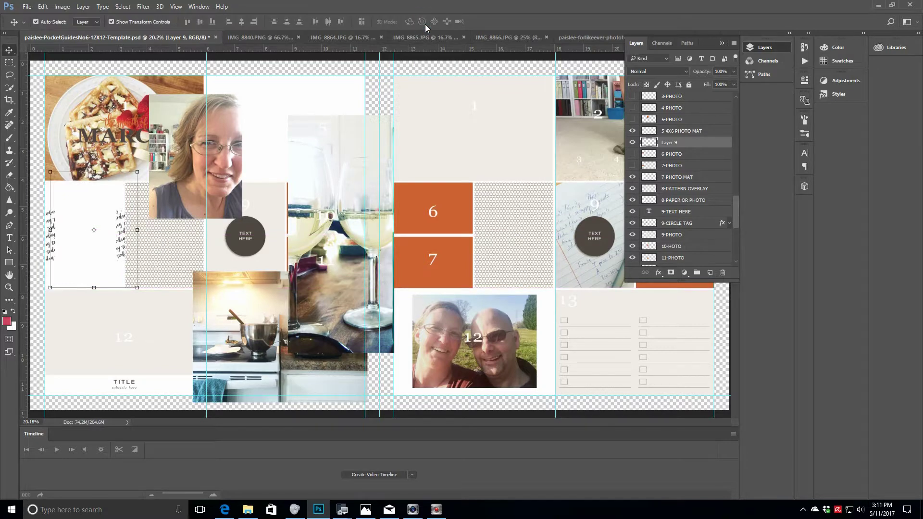
# Step: Move the selfie's layer directly below 6-PHOTO and place the selfie behind the 3X4 frame on the left page
pyautogui.click(164, 113)
pyautogui.moveTo(712, 101); pyautogui.dragTo(688, 245)
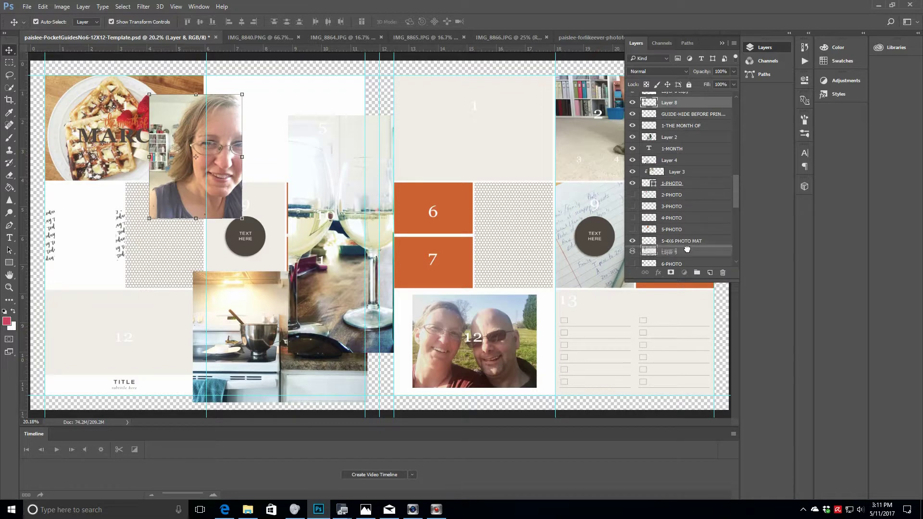
pyautogui.moveTo(168, 202); pyautogui.dragTo(105, 256)
pyautogui.scroll(-4, 738, 180)
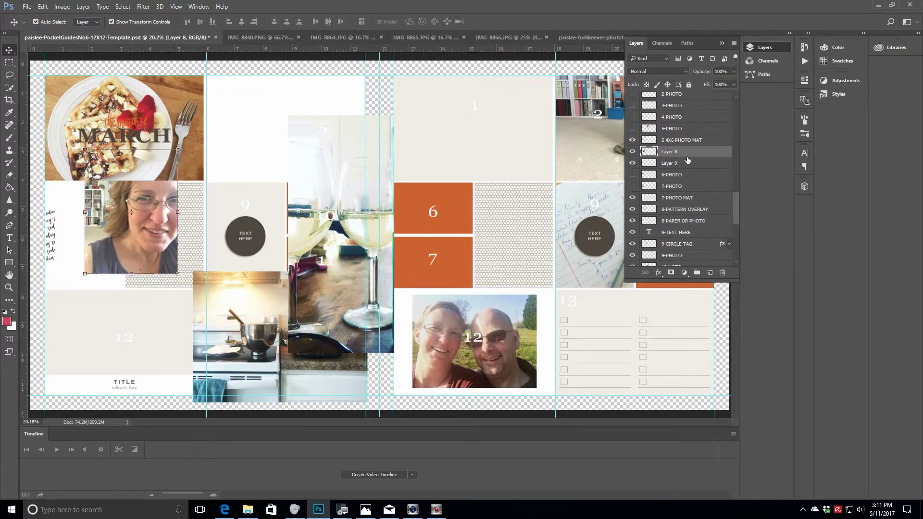
pyautogui.moveTo(680, 185); pyautogui.dragTo(685, 184)
pyautogui.moveTo(121, 261); pyautogui.dragTo(68, 282)
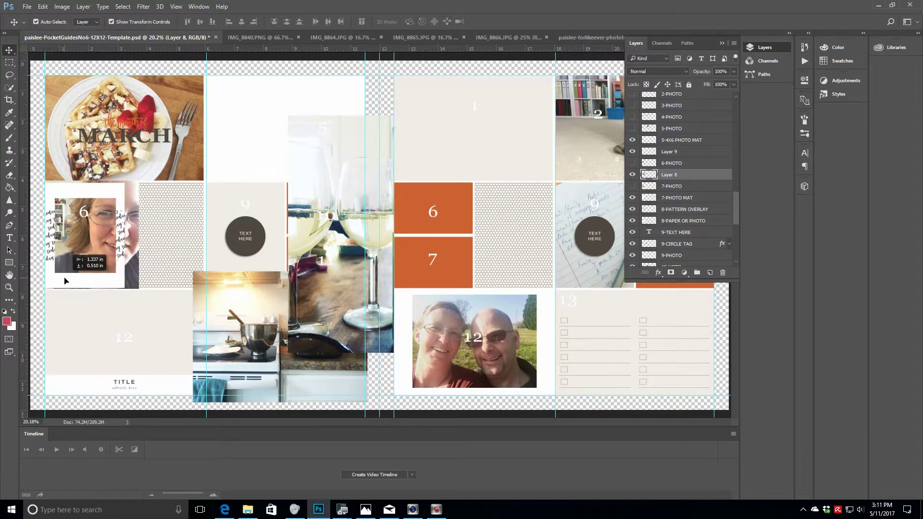
# Step: Scale the selfie down so it fills the 3X4 frame's opening without extending past the frame's edges
pyautogui.hotkey('ctrl', 't')
pyautogui.moveTo(136, 169); pyautogui.dragTo(119, 190)
pyautogui.moveTo(46, 289); pyautogui.dragTo(53, 280)
pyautogui.click(425, 22)
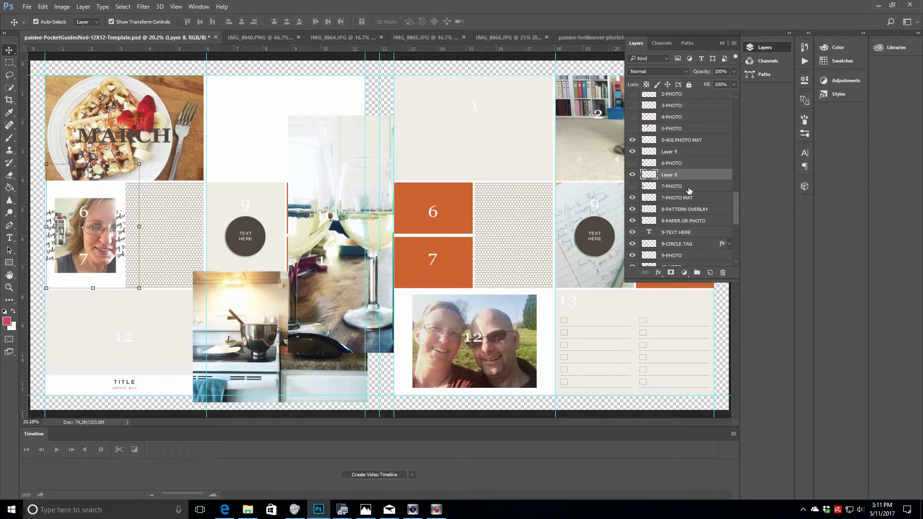
# Step: Move the 3X4 frame's layer below 7-PHOTO, directly above the selfie's layer
pyautogui.click(689, 152)
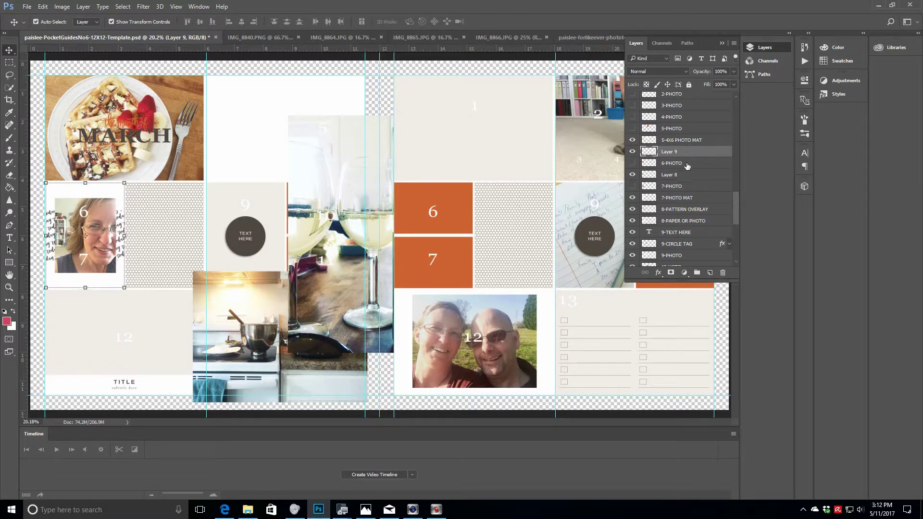
pyautogui.click(688, 164)
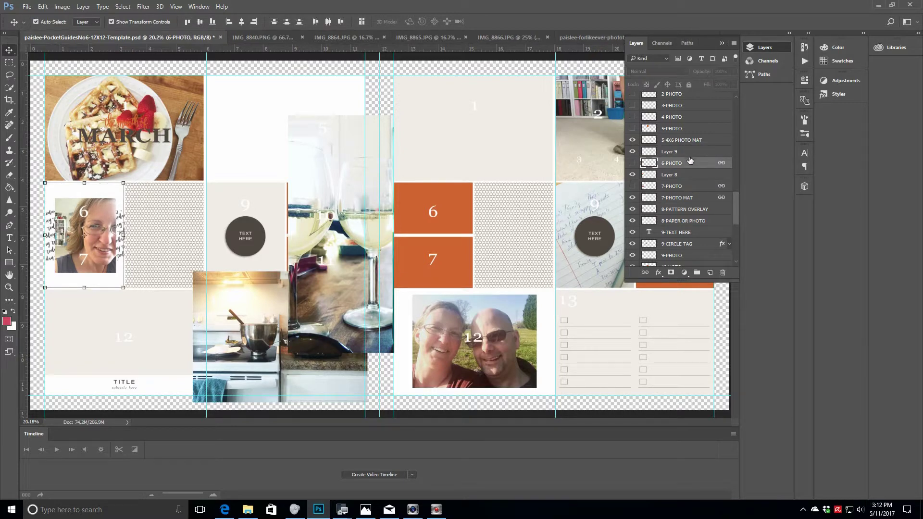
pyautogui.click(688, 152)
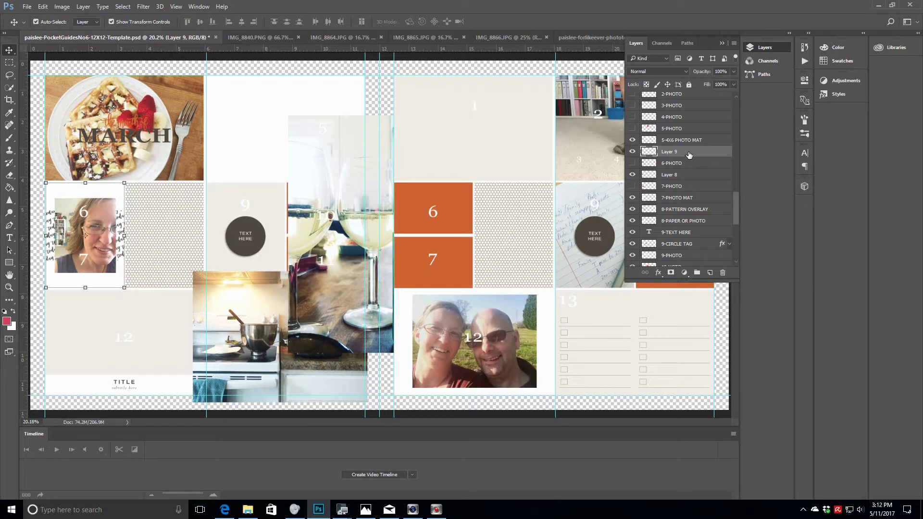
pyautogui.moveTo(688, 154); pyautogui.dragTo(685, 178)
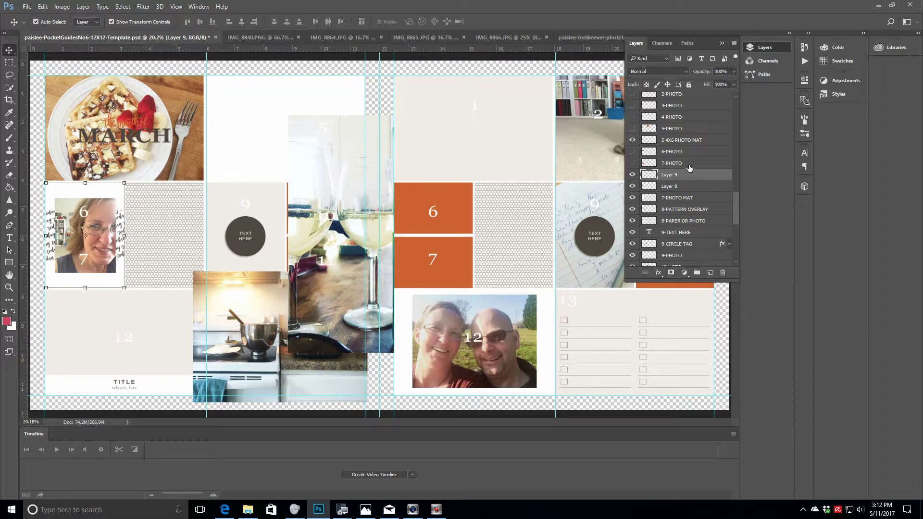
pyautogui.click(689, 187)
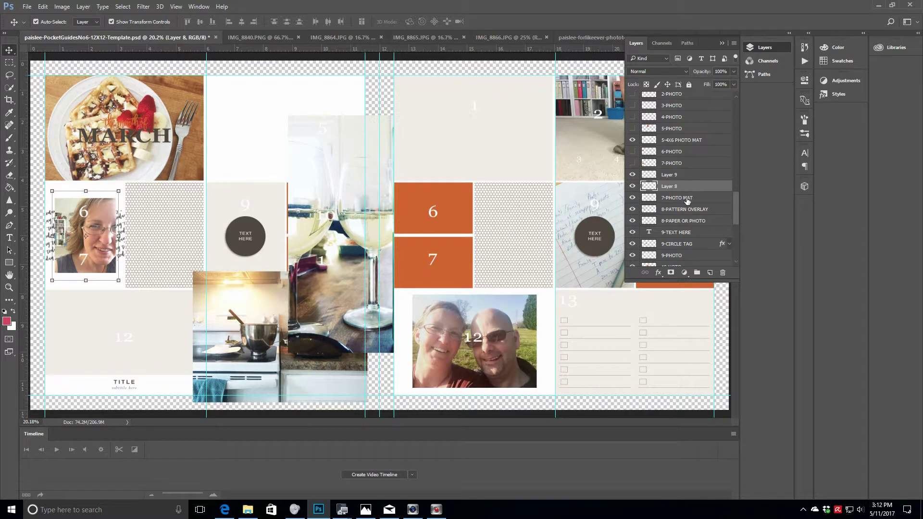
pyautogui.click(687, 199)
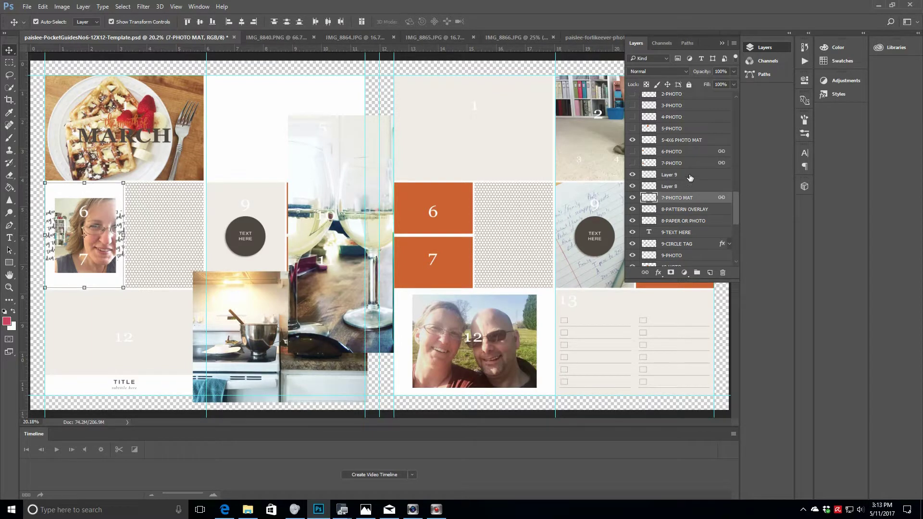
# Step: Scale the 3X4 frame to about 98.4% and align it with the left edge of the left page's slot 6/7
pyautogui.click(685, 177)
pyautogui.click(9, 288)
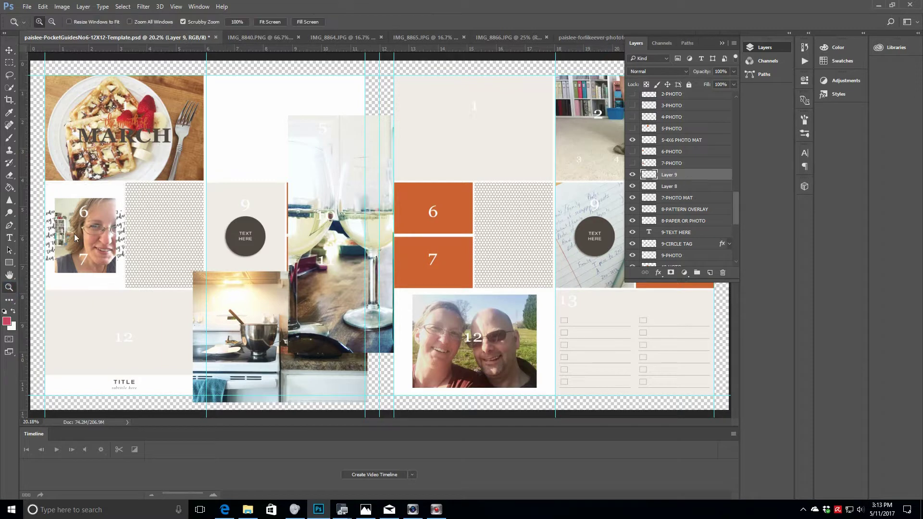
pyautogui.click(74, 234)
pyautogui.moveTo(431, 423); pyautogui.dragTo(399, 427)
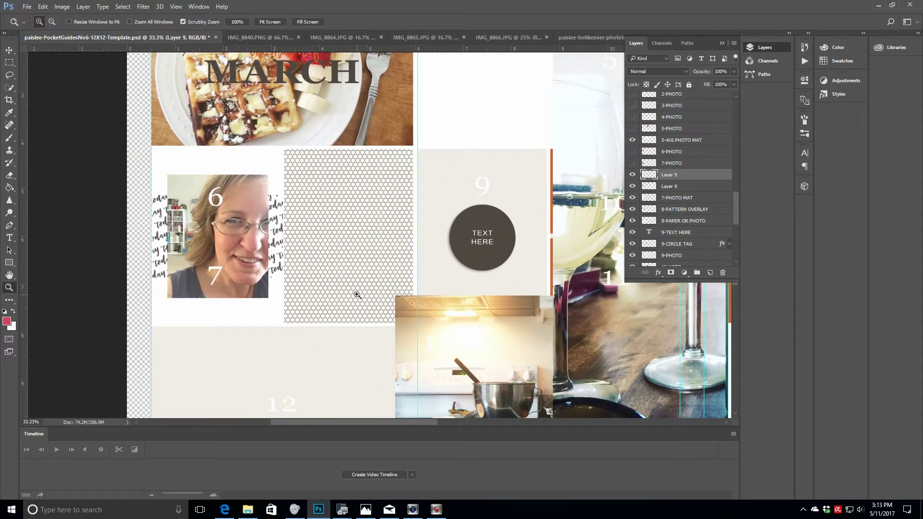
pyautogui.press('v')
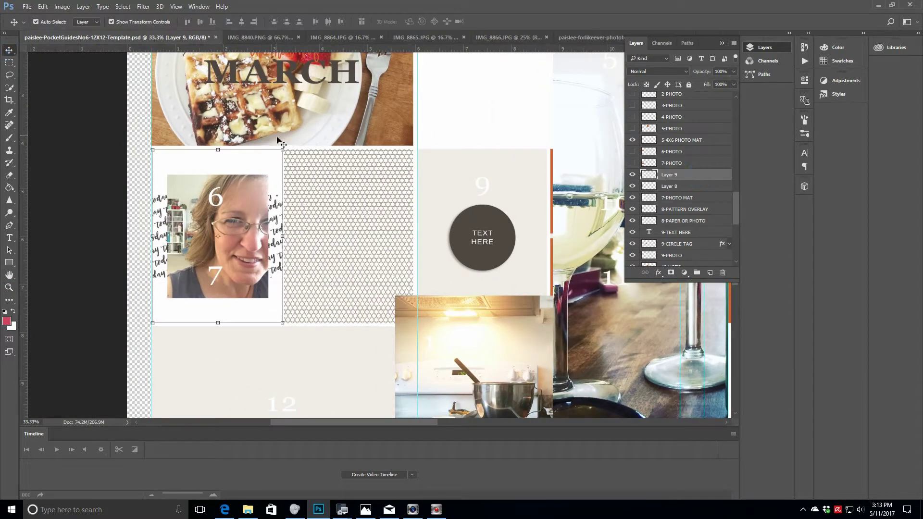
pyautogui.moveTo(283, 149); pyautogui.dragTo(279, 152)
pyautogui.moveTo(265, 316); pyautogui.dragTo(266, 316)
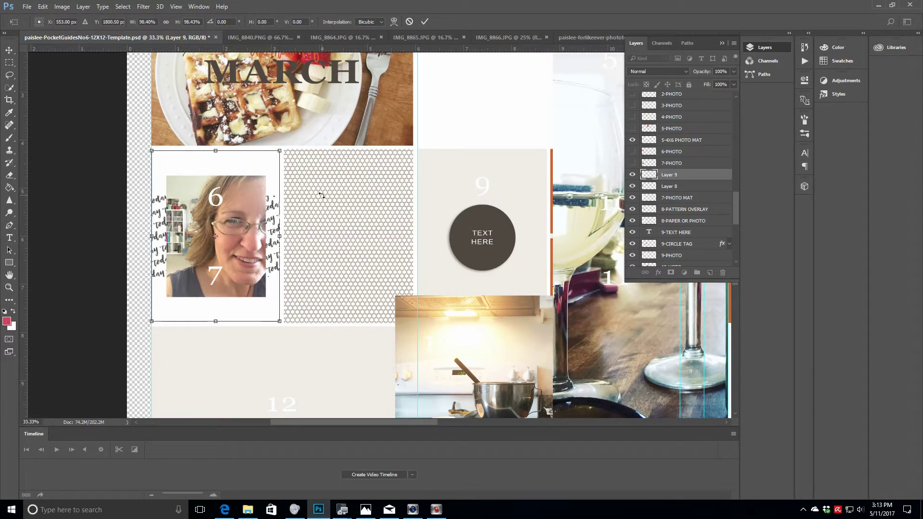
# Step: Add horizontal guides along the upper and lower edges of the left page's slot 6/7, and apply the frame's transformation
pyautogui.moveTo(65, 48); pyautogui.dragTo(67, 150)
pyautogui.moveTo(92, 48); pyautogui.dragTo(88, 323)
pyautogui.click(11, 288)
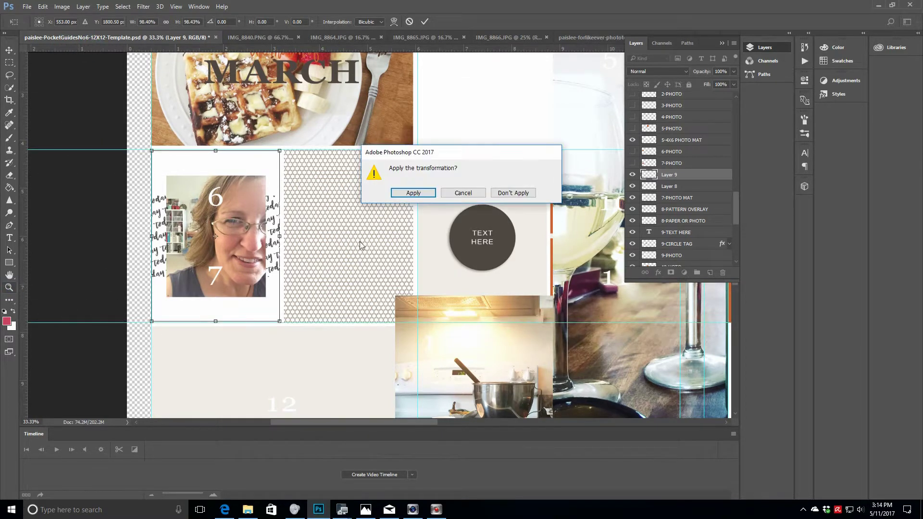
pyautogui.press('Return')
# Step: Scale the 3X4 frame to about 101.5% so its edges meet the guides around slot 6/7
pyautogui.click(284, 230)
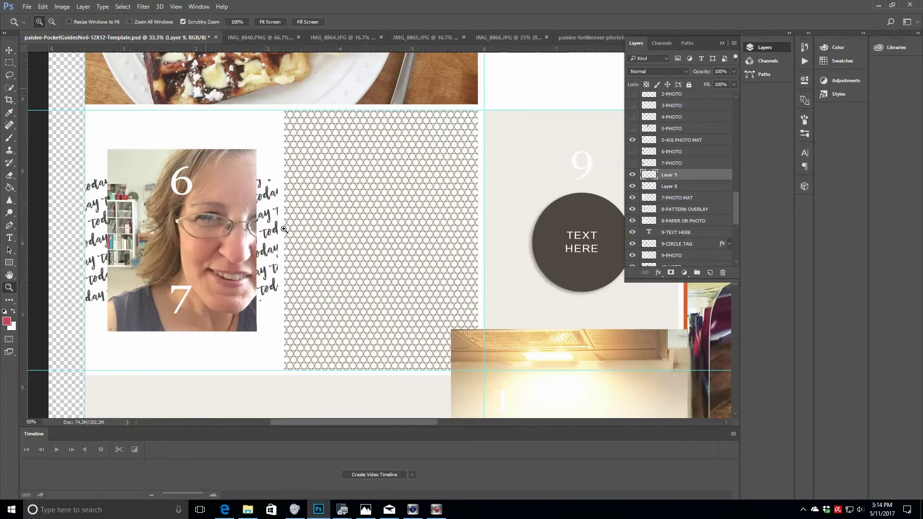
pyautogui.click(9, 51)
pyautogui.moveTo(267, 289); pyautogui.dragTo(270, 289)
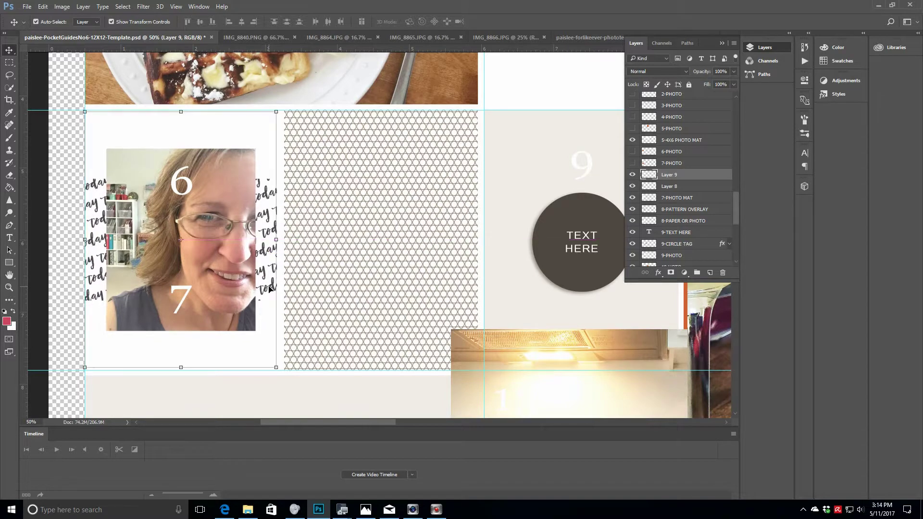
pyautogui.moveTo(276, 112); pyautogui.dragTo(277, 111)
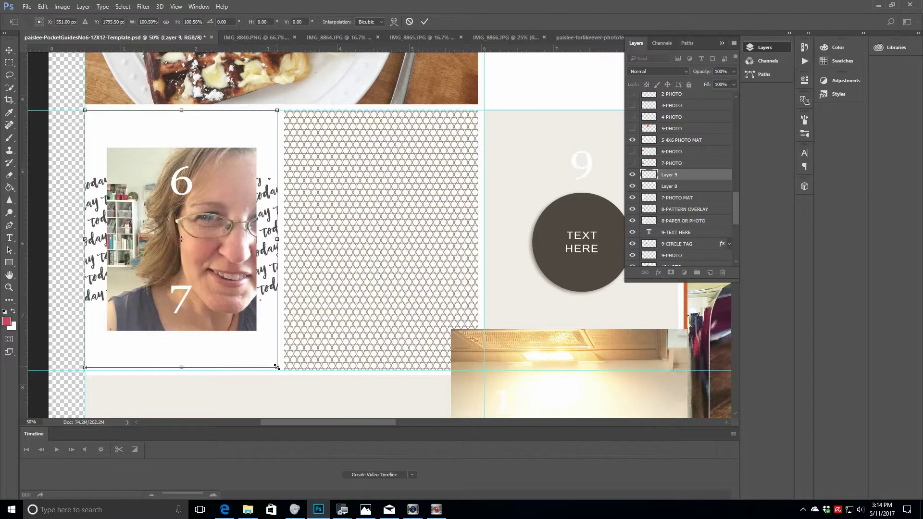
pyautogui.moveTo(277, 368); pyautogui.dragTo(278, 370)
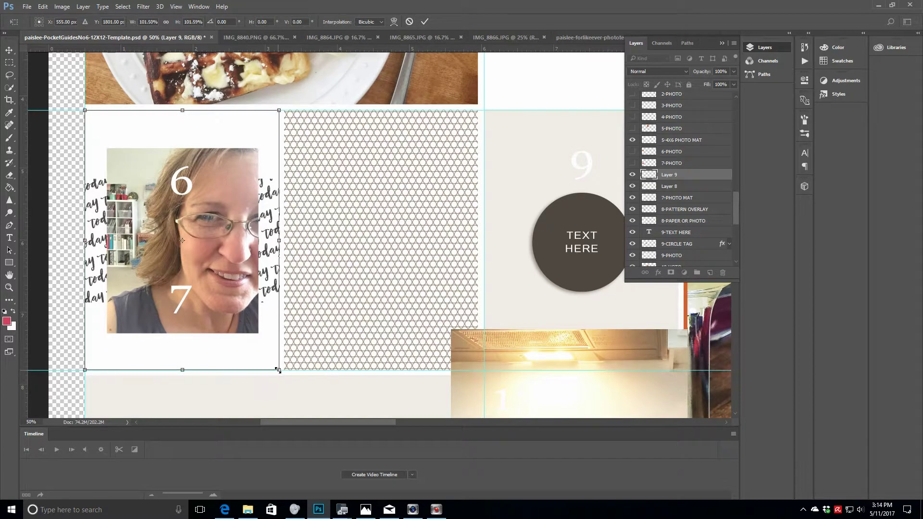
pyautogui.click(425, 22)
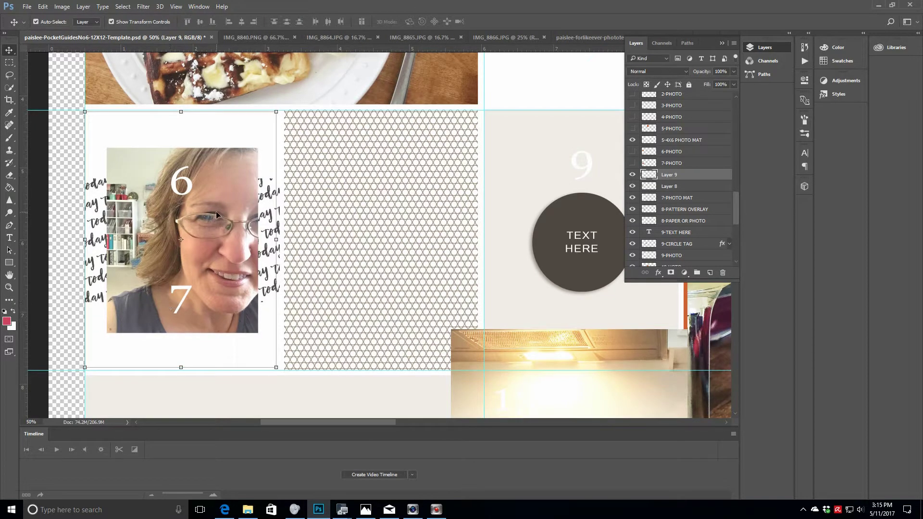
# Step: Copy the purple clay sculpture photo from IMG_8840 into the template over frame 9 on the left page, and close IMG_8840
pyautogui.click(10, 287)
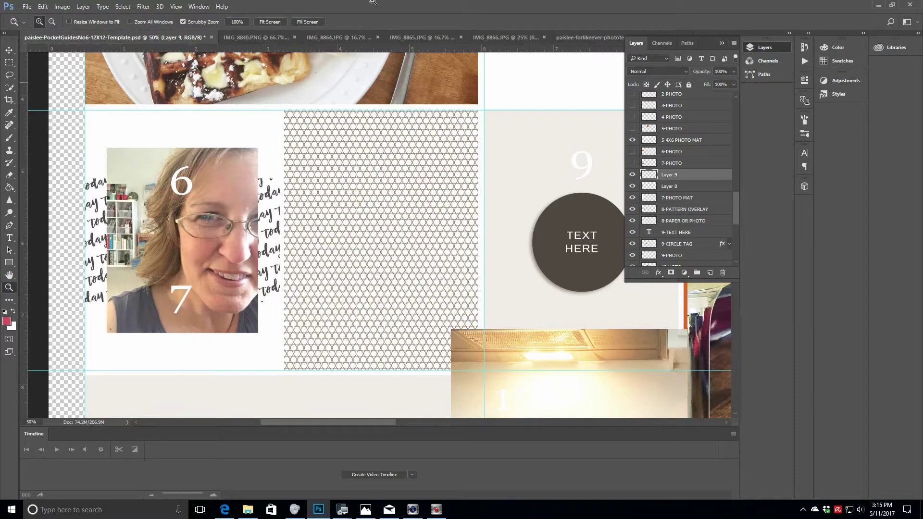
pyautogui.click(262, 22)
pyautogui.click(247, 39)
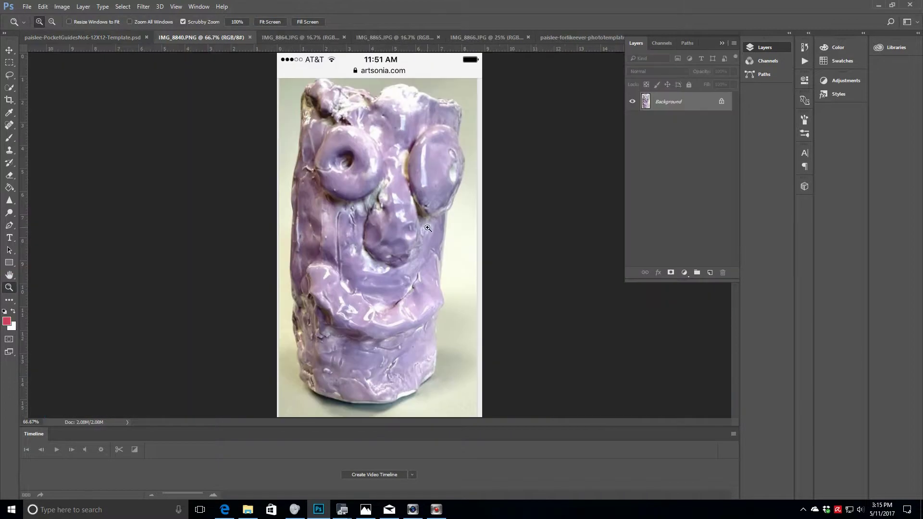
pyautogui.moveTo(701, 101); pyautogui.dragTo(245, 101)
pyautogui.press('v')
pyautogui.moveTo(190, 196); pyautogui.dragTo(223, 290)
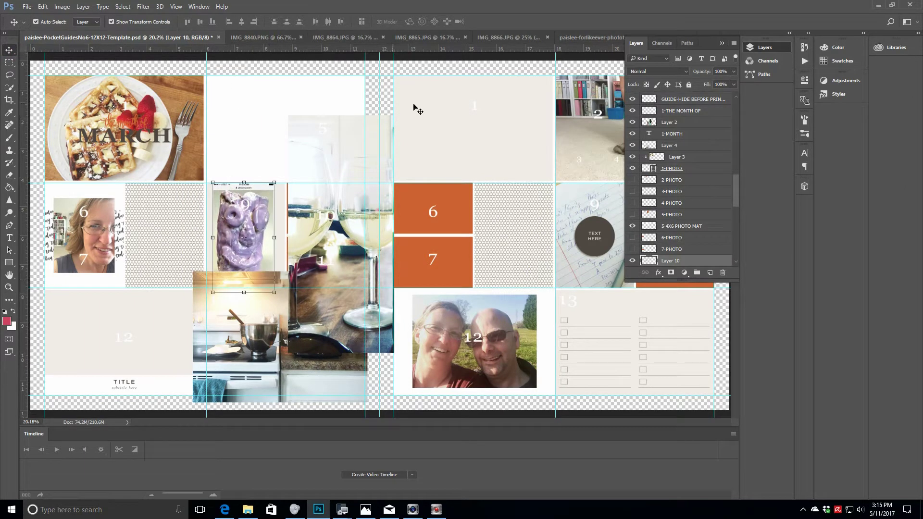
pyautogui.click(250, 37)
pyautogui.hotkey('ctrl', 'w')
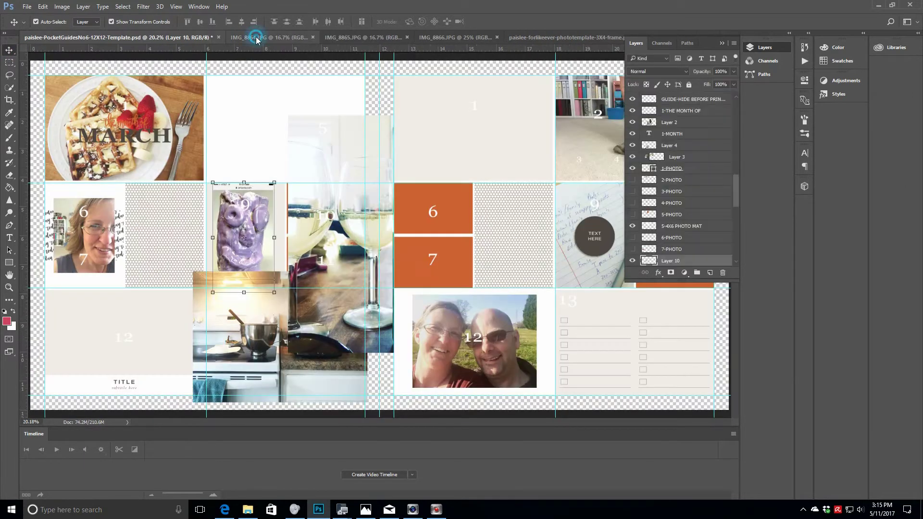
# Step: Brighten the ice cream cone photo IMG_8864 with a Curves adjustment and flatten the image
pyautogui.click(250, 38)
pyautogui.click(844, 80)
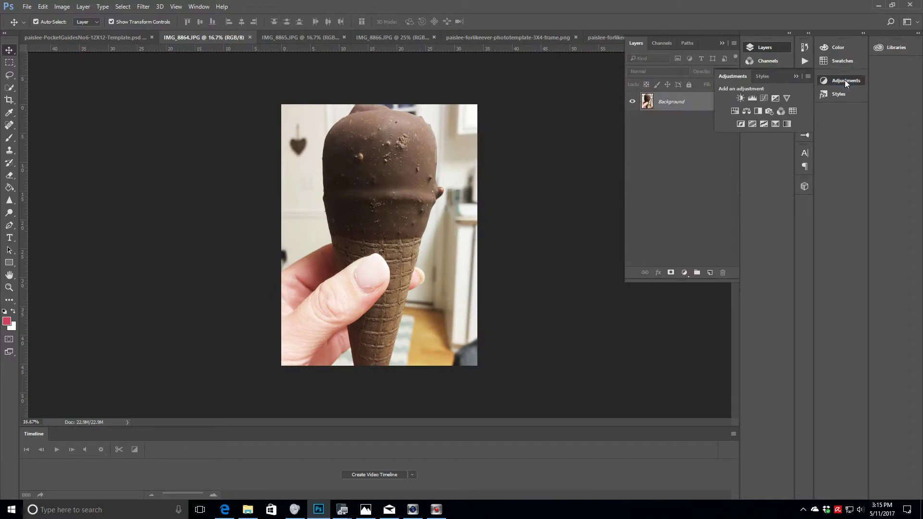
pyautogui.click(766, 97)
pyautogui.click(744, 149)
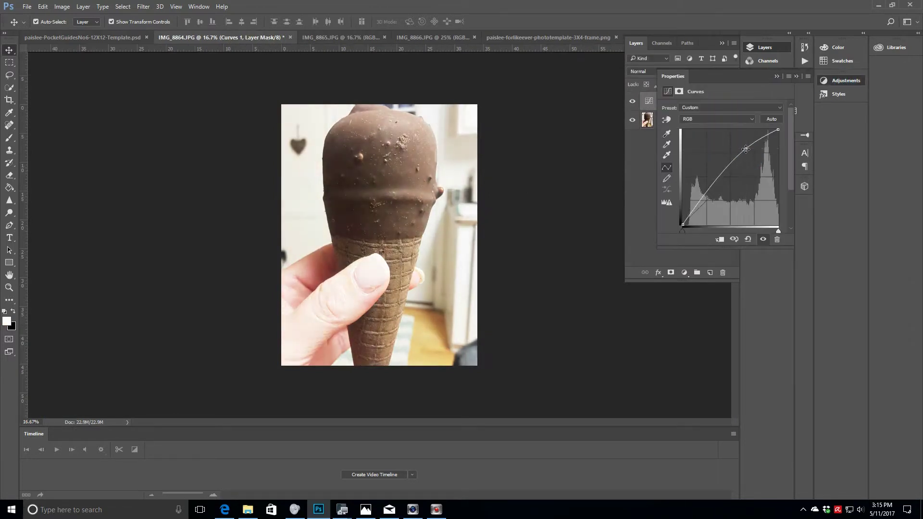
pyautogui.click(83, 6)
pyautogui.click(120, 362)
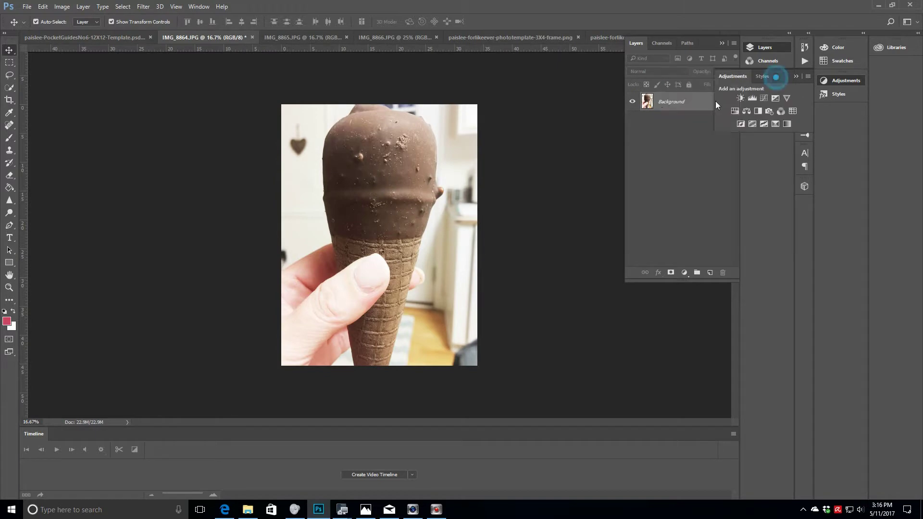
# Step: Copy the ice cream cone photo into the template, move it toward the right page's slot 6/7, and place its layer directly above 7-PHOTO MAT copy
pyautogui.moveTo(658, 102); pyautogui.dragTo(220, 138)
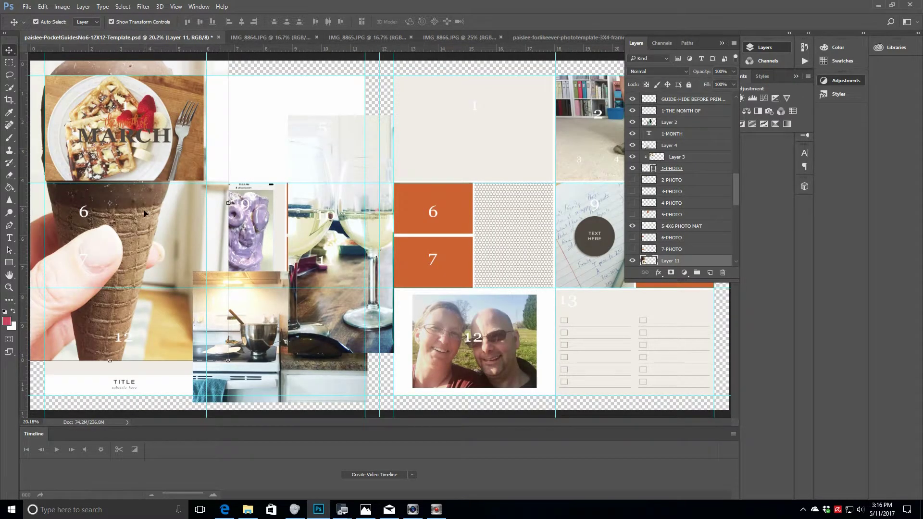
pyautogui.moveTo(155, 263); pyautogui.dragTo(446, 278)
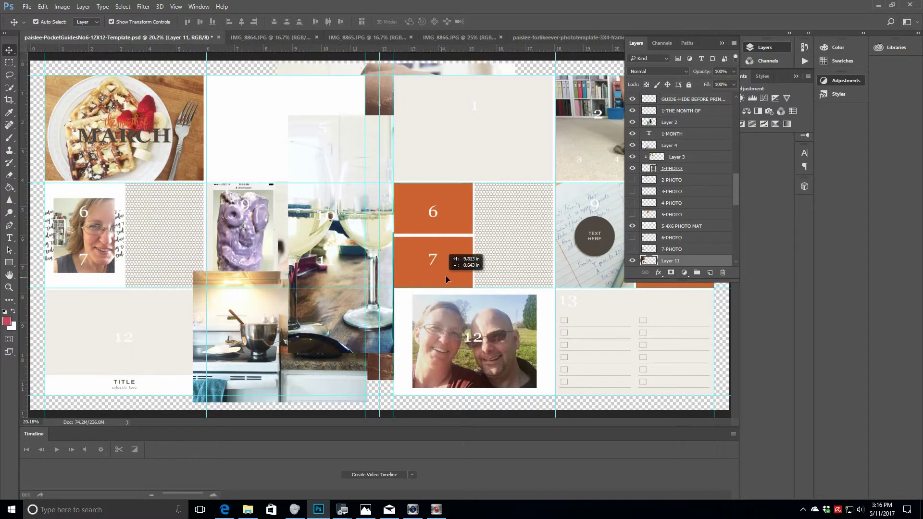
pyautogui.moveTo(716, 262); pyautogui.dragTo(714, 106)
pyautogui.moveTo(734, 193); pyautogui.dragTo(737, 166)
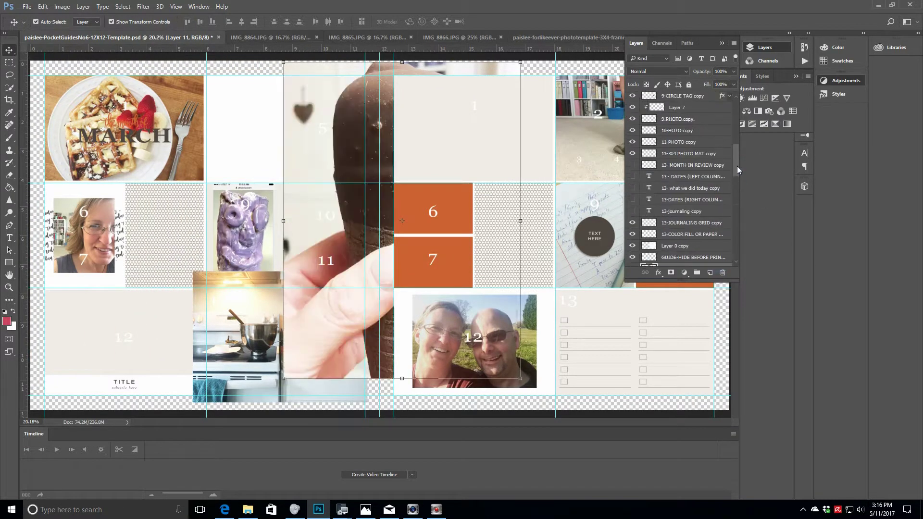
pyautogui.moveTo(711, 240); pyautogui.dragTo(717, 106)
pyautogui.moveTo(735, 165); pyautogui.dragTo(736, 145)
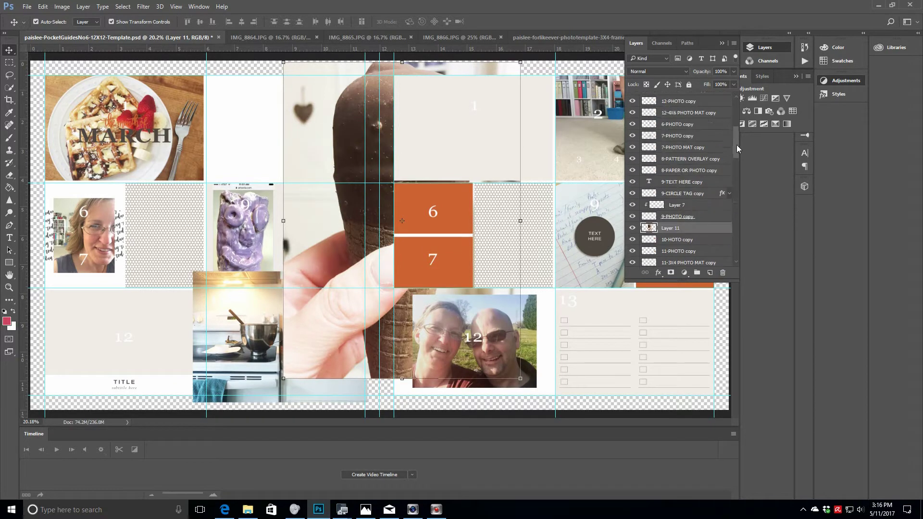
pyautogui.moveTo(699, 228); pyautogui.dragTo(705, 145)
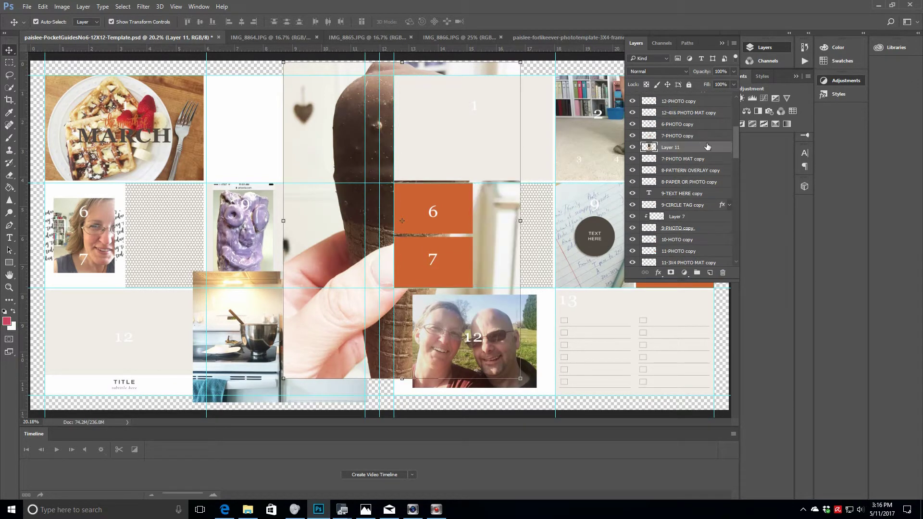
# Step: Hide the 6-PHOTO copy and 7-PHOTO copy placeholders, and scale the cone photo to about 34.7% over the right page's slot 6/7
pyautogui.click(632, 135)
pyautogui.click(632, 124)
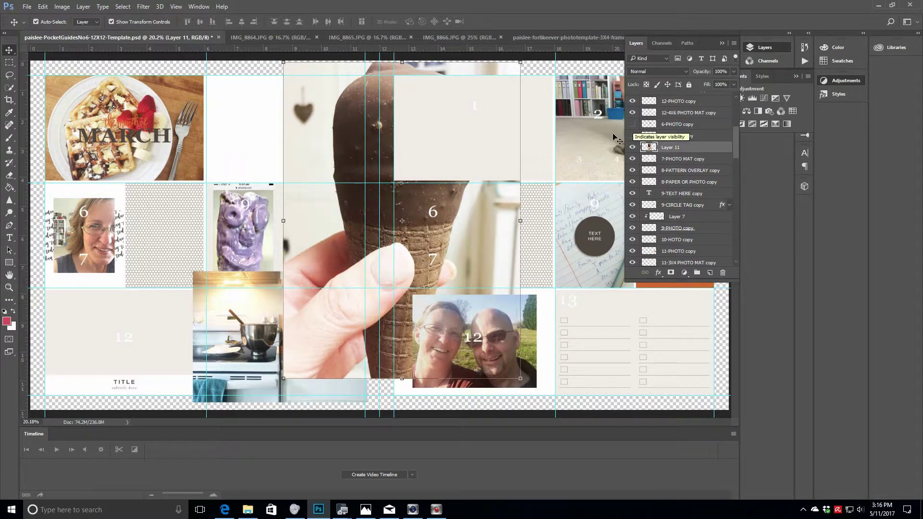
pyautogui.moveTo(282, 61); pyautogui.dragTo(372, 182)
pyautogui.moveTo(520, 379); pyautogui.dragTo(471, 313)
pyautogui.moveTo(372, 313); pyautogui.dragTo(388, 292)
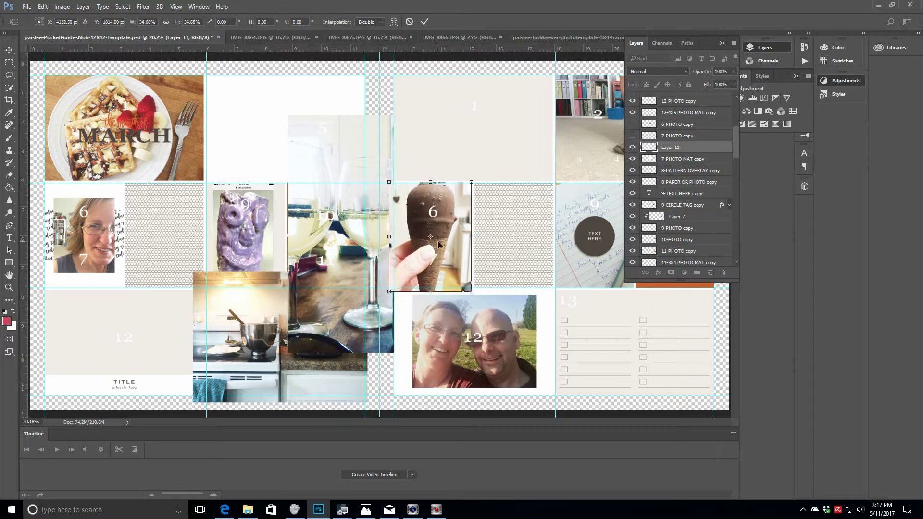
pyautogui.moveTo(455, 246); pyautogui.dragTo(456, 246)
pyautogui.click(425, 21)
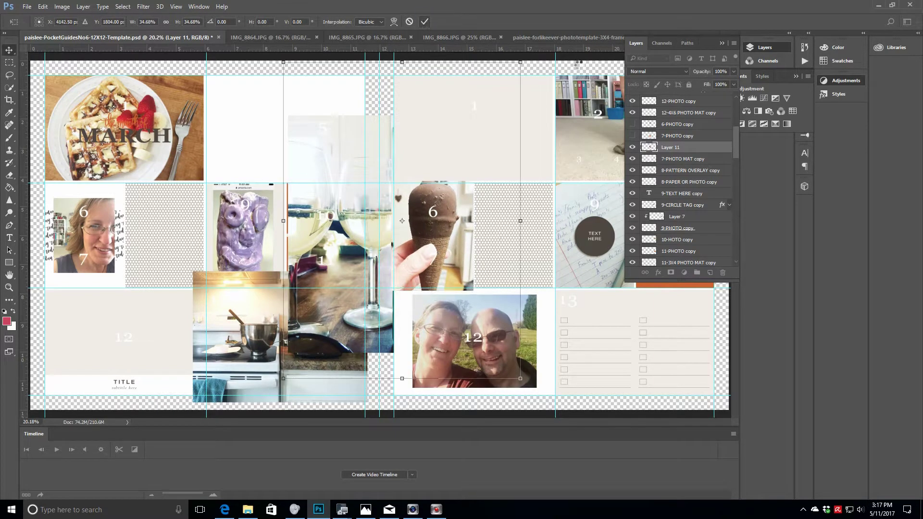
# Step: Clip the cone photo to 7-PHOTO MAT copy, and close IMG_8864 without saving
pyautogui.rightClick(694, 149)
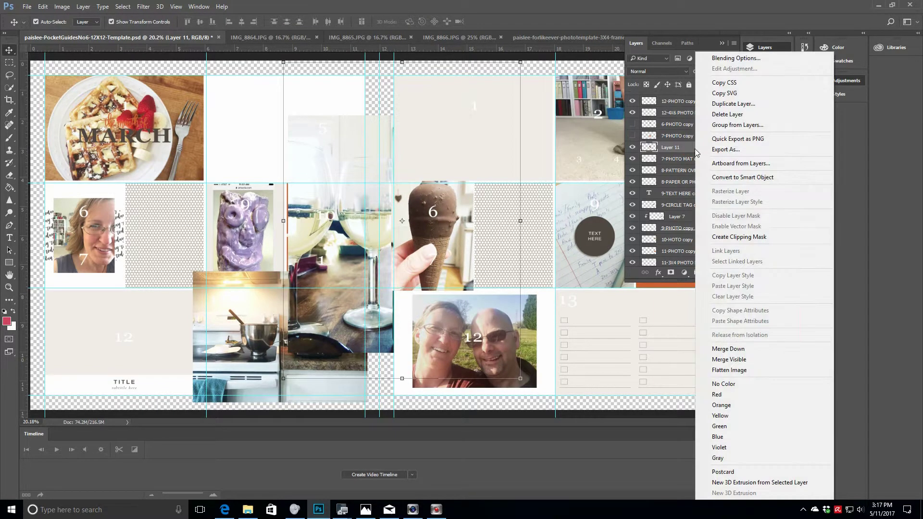
pyautogui.click(713, 237)
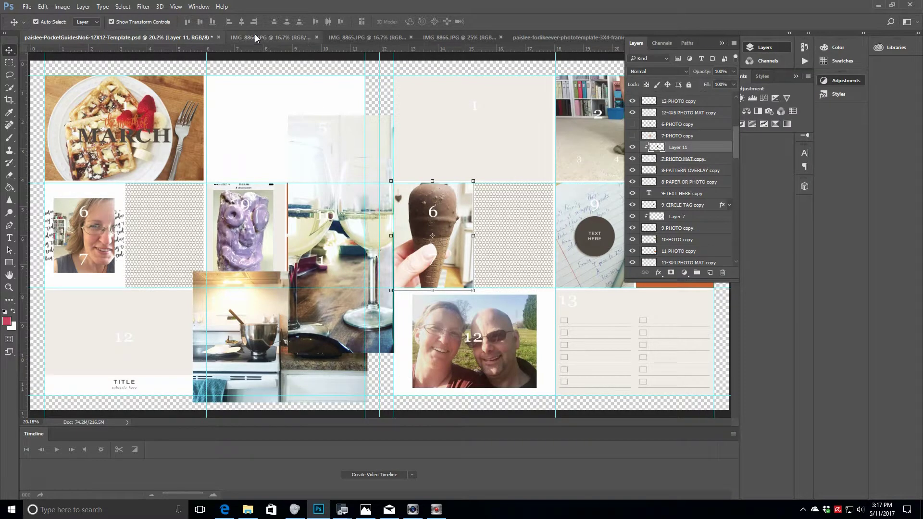
pyautogui.click(255, 37)
pyautogui.hotkey('ctrl', 'w')
pyautogui.click(457, 191)
# Step: Brighten the garden plant photo IMG_8865 with a Curves adjustment and flatten the image
pyautogui.click(272, 37)
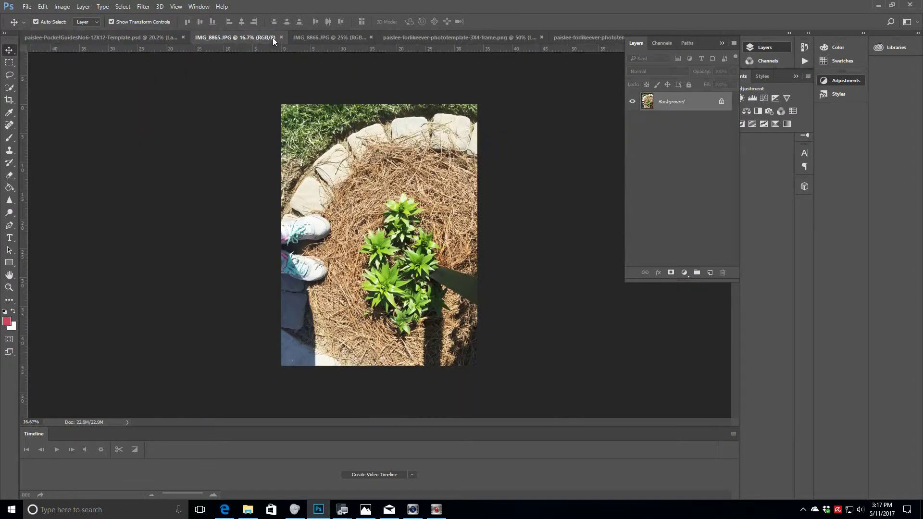
pyautogui.click(763, 99)
pyautogui.moveTo(731, 160); pyautogui.dragTo(747, 149)
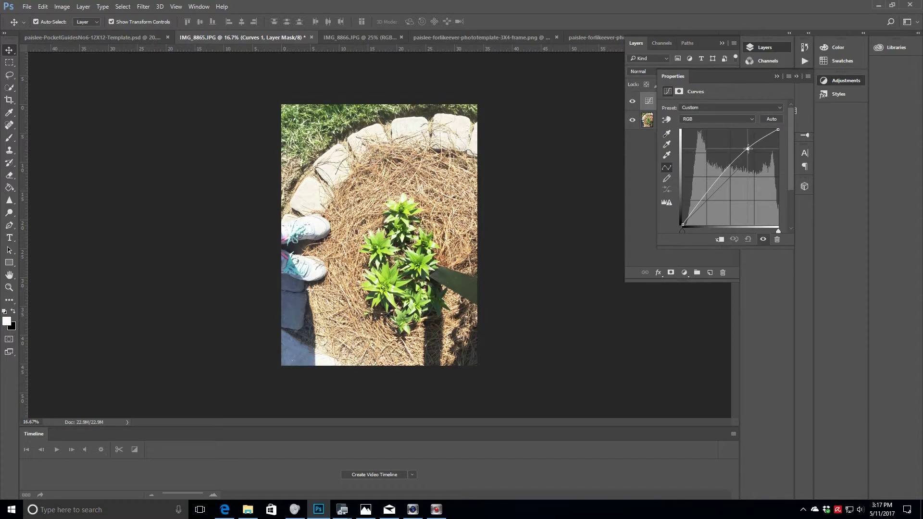
pyautogui.click(83, 7)
pyautogui.click(119, 362)
# Step: Lighten the shadowed area below the plants with the Dodge tool, using Midtones at 50% exposure
pyautogui.press('o')
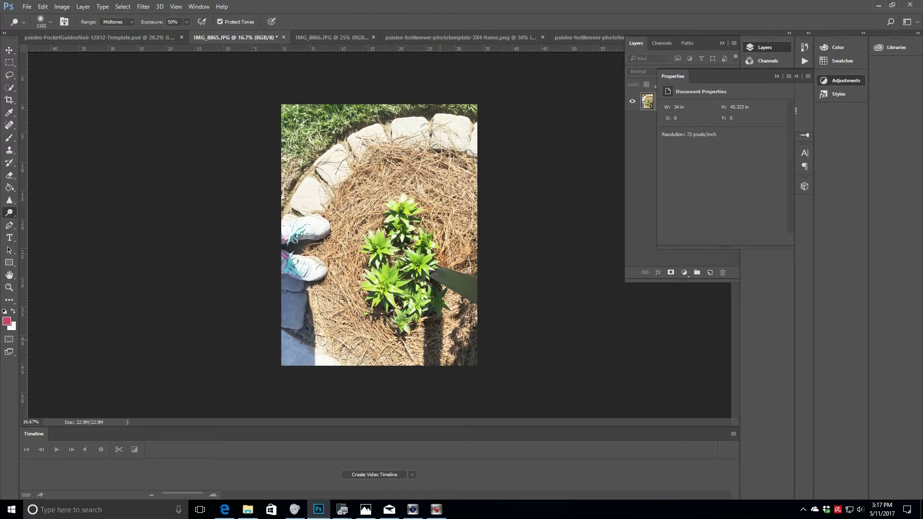
pyautogui.moveTo(413, 318); pyautogui.dragTo(435, 341)
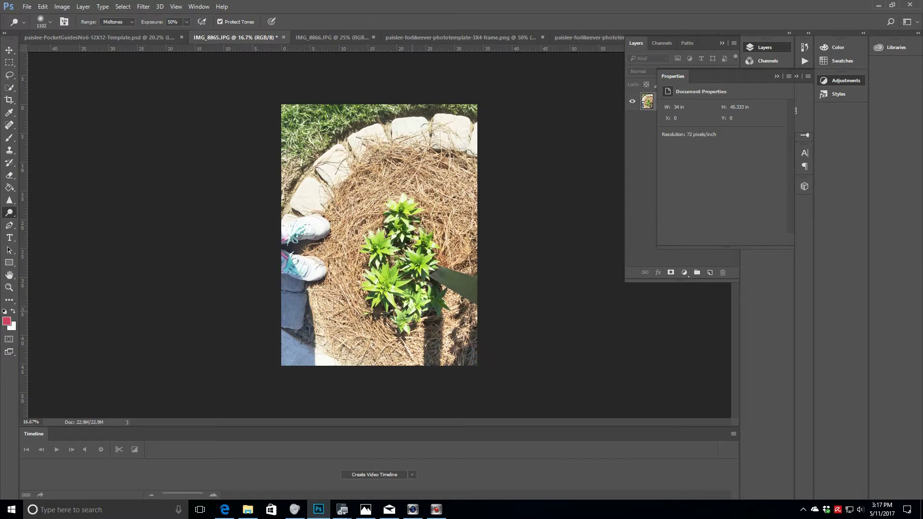
pyautogui.click(777, 76)
# Step: Copy the garden plant photo from IMG_8865 into the template over the left page
pyautogui.moveTo(647, 101); pyautogui.dragTo(53, 312)
pyautogui.click(9, 50)
pyautogui.moveTo(77, 248); pyautogui.dragTo(141, 312)
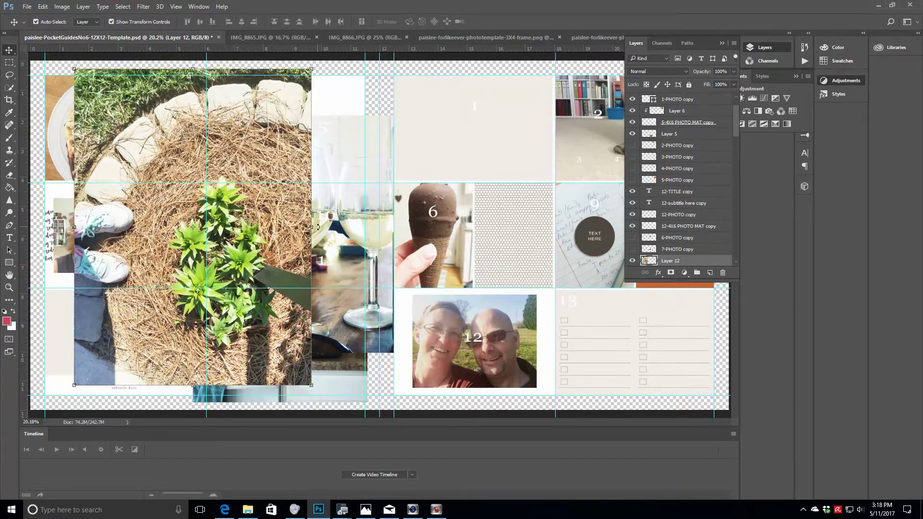
# Step: Rotate the garden photo by -90° and scale it to about 53.2% over the left page's slot 12
pyautogui.hotkey('ctrl', 't')
pyautogui.write('-90')
pyautogui.press('Return')
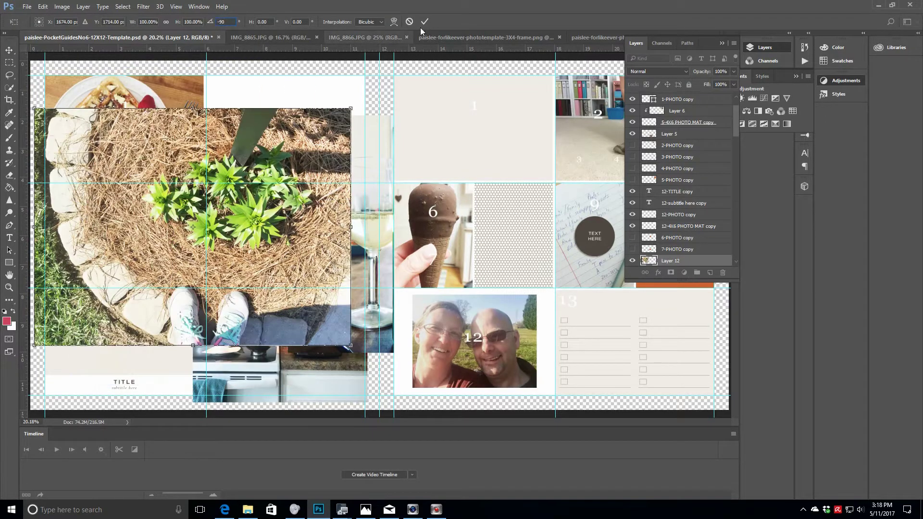
pyautogui.moveTo(110, 262); pyautogui.dragTo(124, 288)
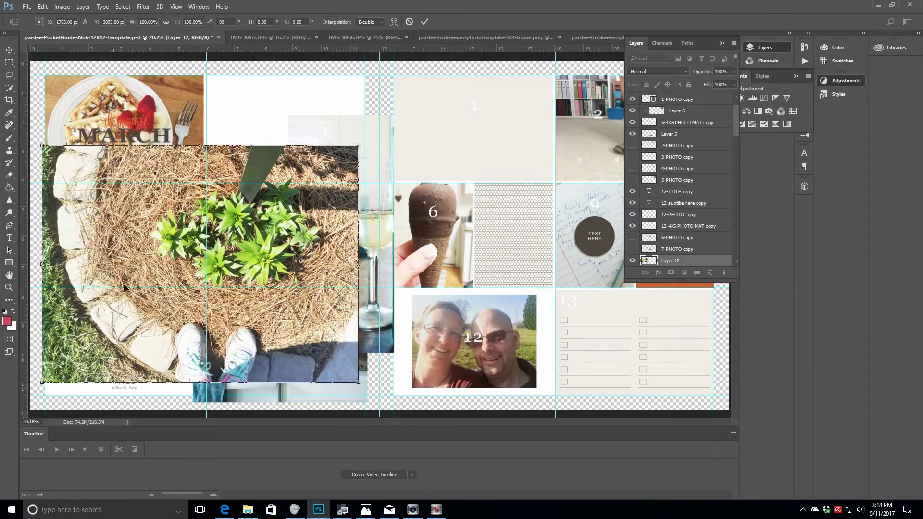
pyautogui.moveTo(358, 146); pyautogui.dragTo(210, 256)
pyautogui.click(425, 22)
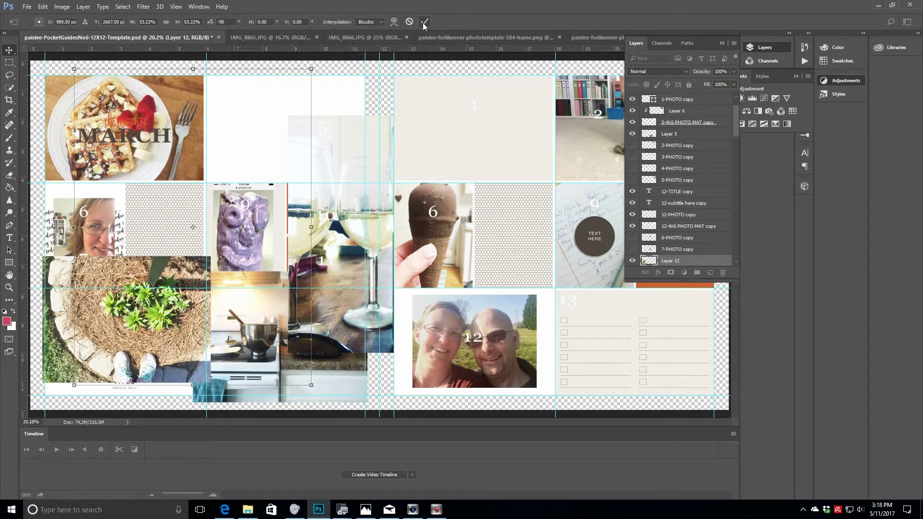
# Step: Move the garden photo's layer directly above the left page's 12-PHOTO layer and clip it to that slot
pyautogui.scroll(-5, 736, 133)
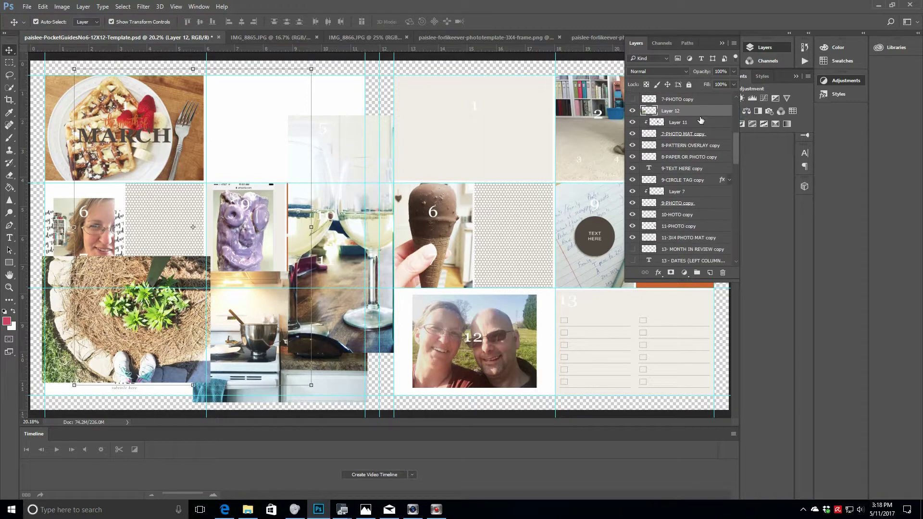
pyautogui.moveTo(700, 111); pyautogui.dragTo(700, 232)
pyautogui.moveTo(735, 138); pyautogui.dragTo(735, 156)
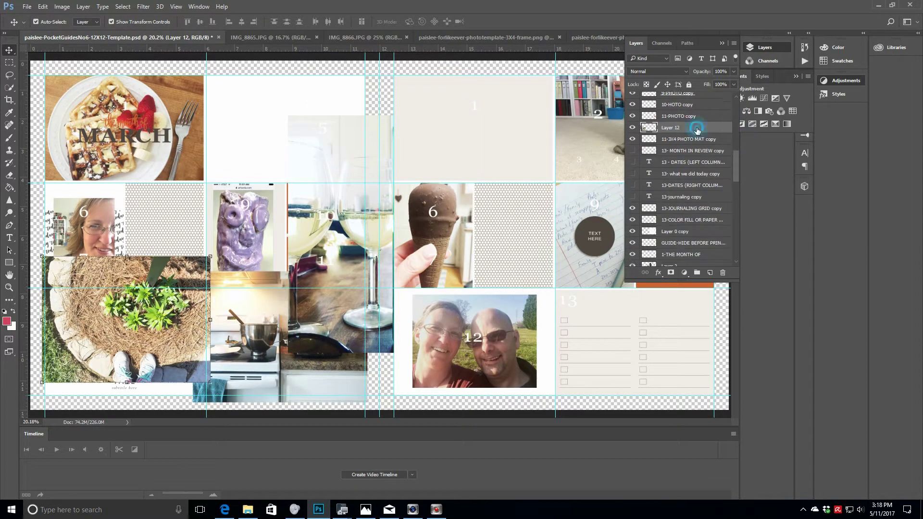
pyautogui.moveTo(698, 126); pyautogui.dragTo(701, 250)
pyautogui.moveTo(733, 178); pyautogui.dragTo(734, 188)
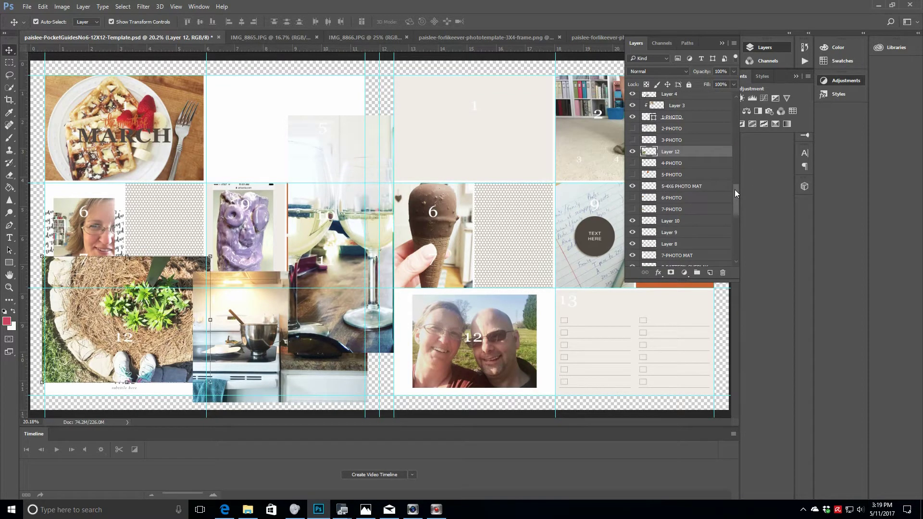
pyautogui.moveTo(697, 246); pyautogui.dragTo(697, 248)
pyautogui.moveTo(735, 185); pyautogui.dragTo(736, 207)
pyautogui.moveTo(695, 123); pyautogui.dragTo(696, 258)
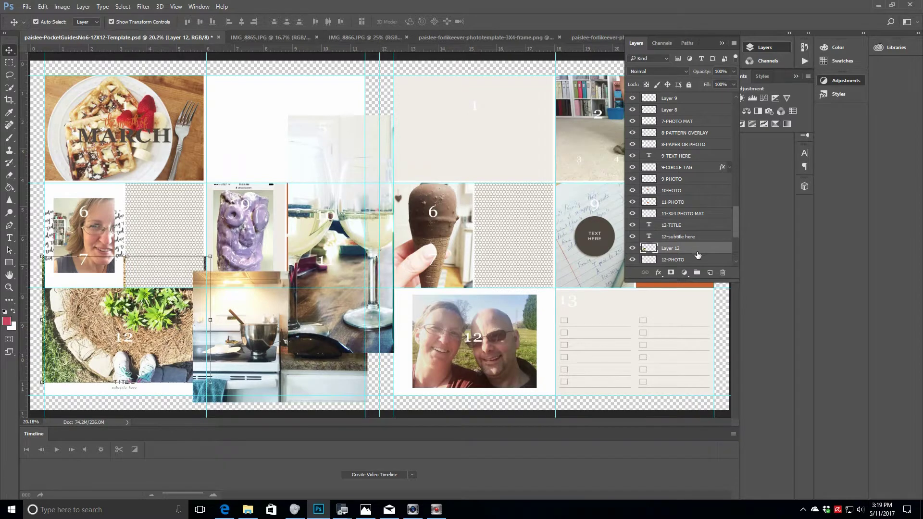
pyautogui.rightClick(695, 251)
pyautogui.click(719, 237)
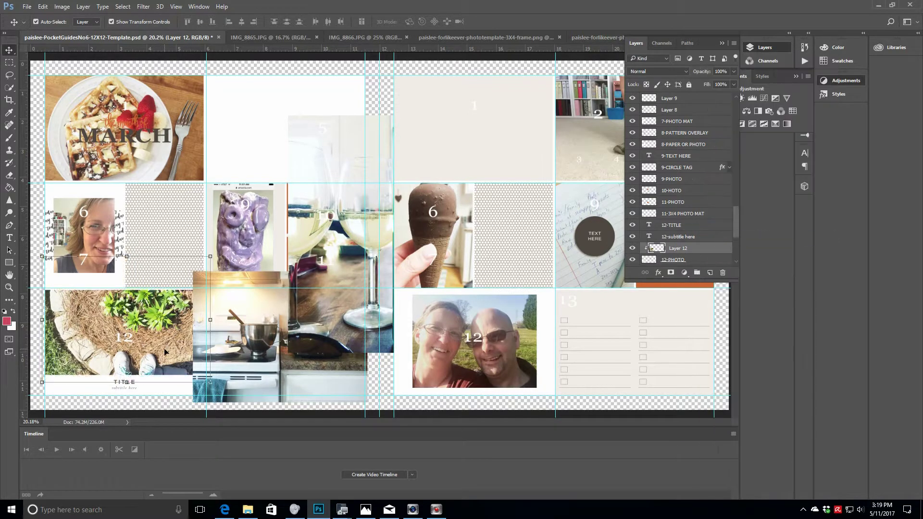
# Step: Move the overlapping stove photo away to reposition the garden photo inside the left page's slot 12, and close IMG_8865 without saving
pyautogui.moveTo(246, 285); pyautogui.dragTo(396, 75)
pyautogui.moveTo(143, 321); pyautogui.dragTo(165, 348)
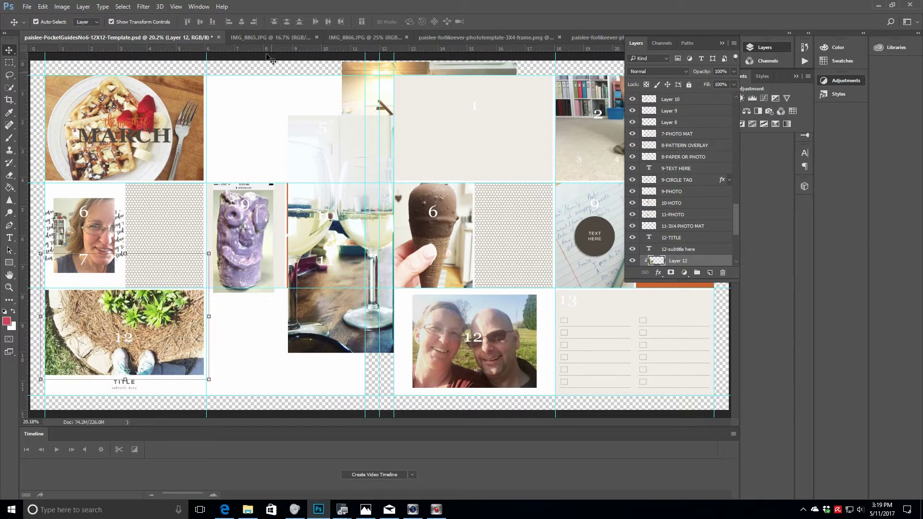
pyautogui.click(316, 38)
pyautogui.press('n')
pyautogui.click(257, 38)
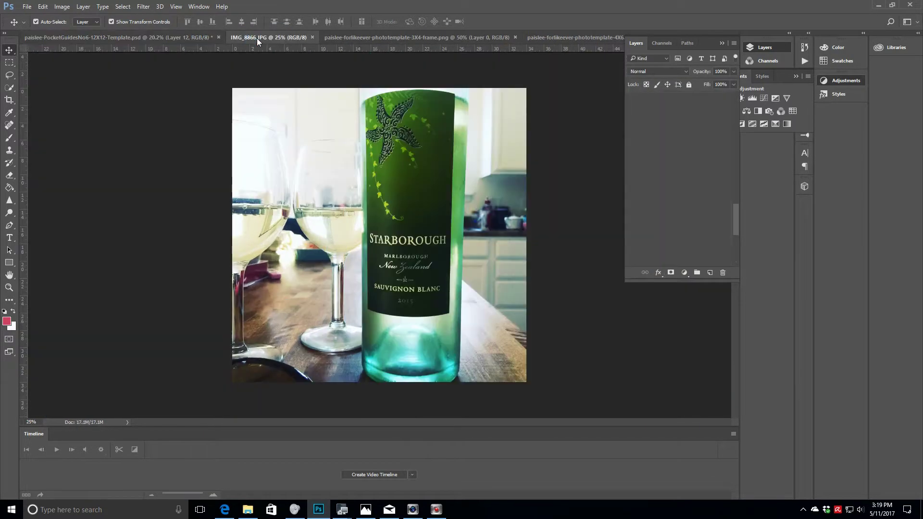
pyautogui.moveTo(702, 105); pyautogui.dragTo(273, 345)
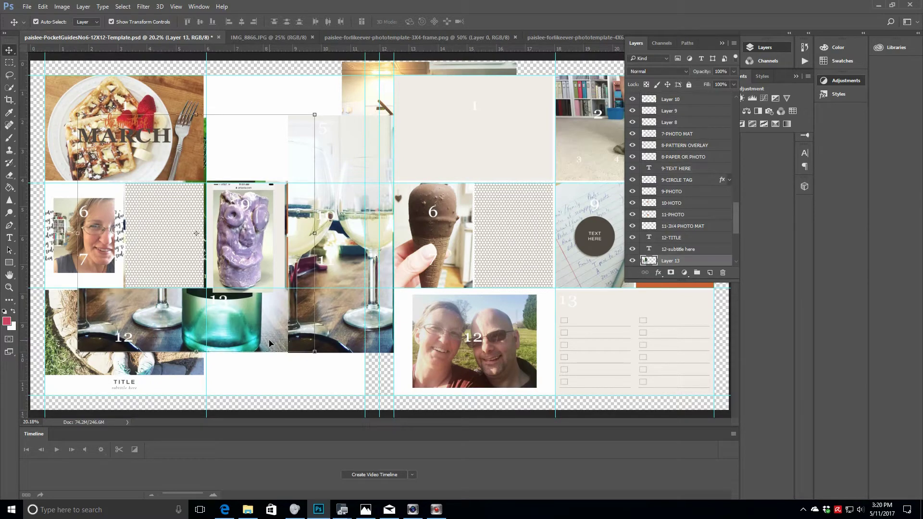
pyautogui.press('Delete')
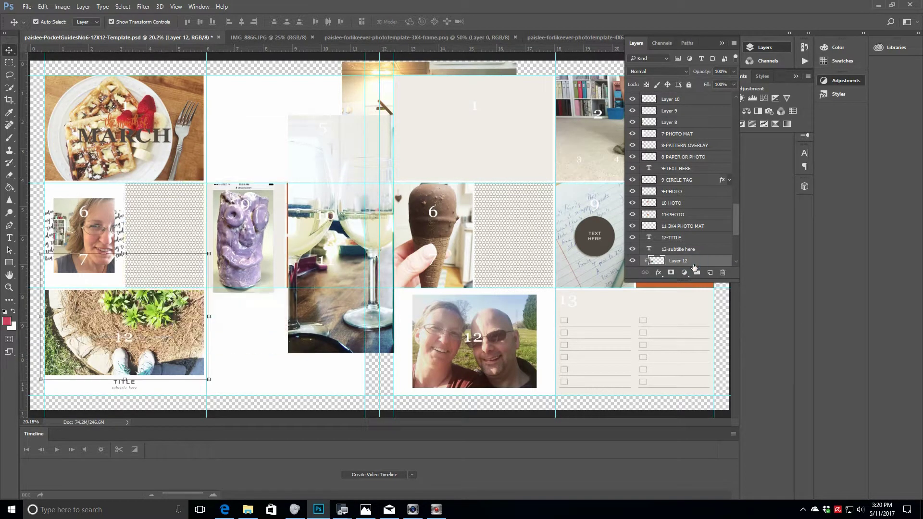
# Step: Close the wine bottle photo IMG_8866 and the 3X4 frame file
pyautogui.click(312, 37)
pyautogui.click(267, 37)
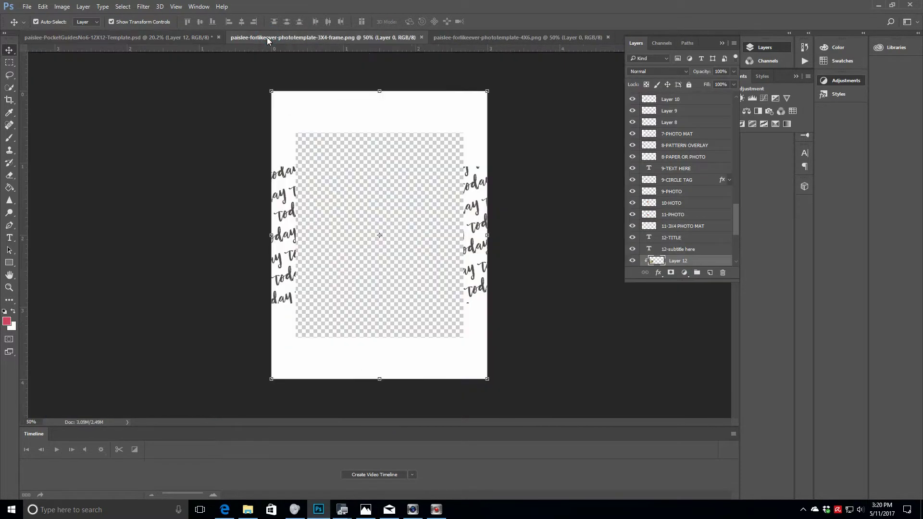
pyautogui.click(422, 37)
# Step: Copy the 4X6 photo frame into the left page's slot beside the waffle photo, with its layer directly below 1-PHOTO
pyautogui.click(377, 38)
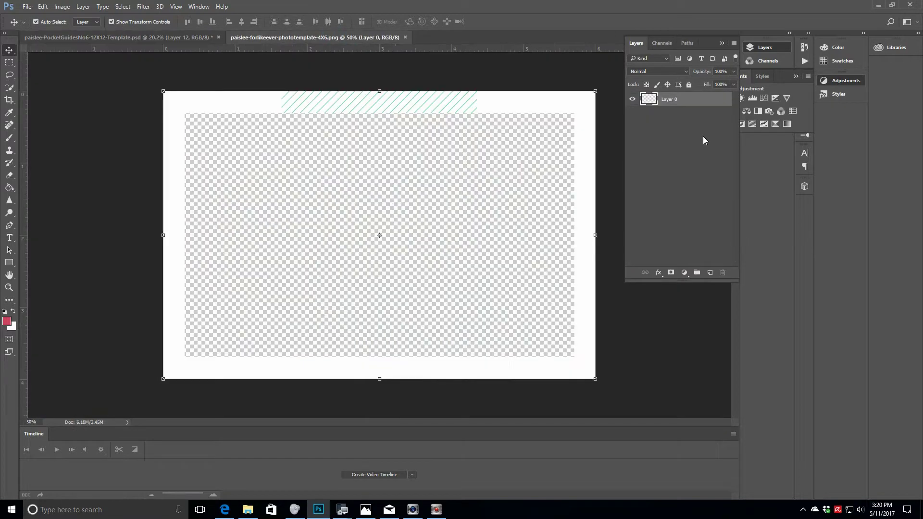
pyautogui.moveTo(705, 99); pyautogui.dragTo(275, 75)
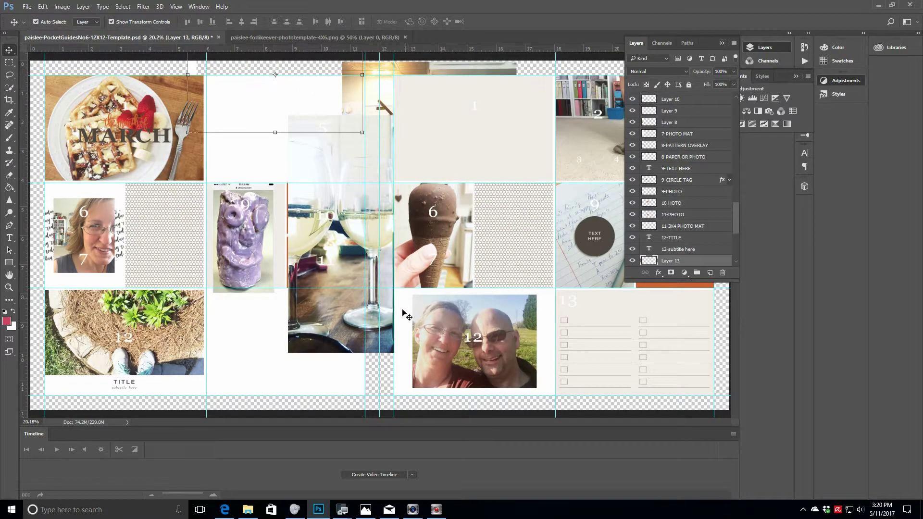
pyautogui.moveTo(689, 262); pyautogui.dragTo(709, 108)
pyautogui.scroll(5, 734, 212)
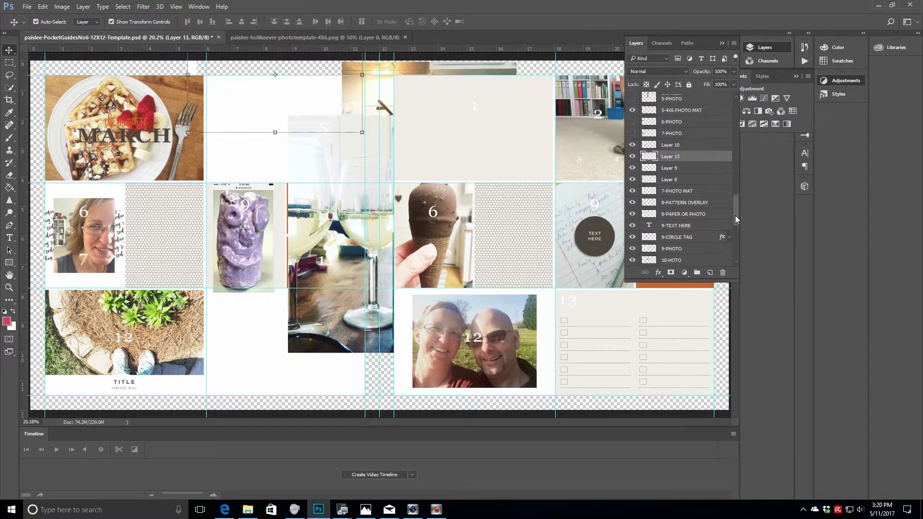
pyautogui.moveTo(697, 215); pyautogui.dragTo(698, 126)
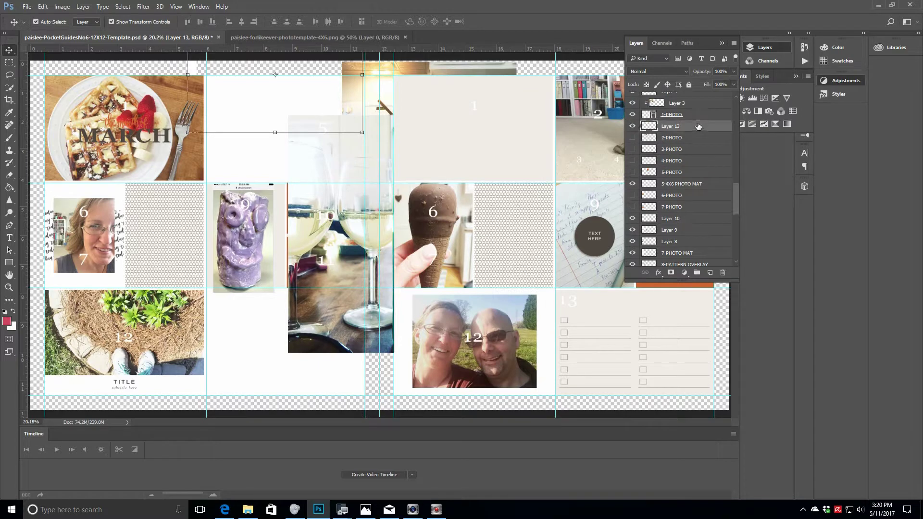
pyautogui.moveTo(194, 66); pyautogui.dragTo(209, 91)
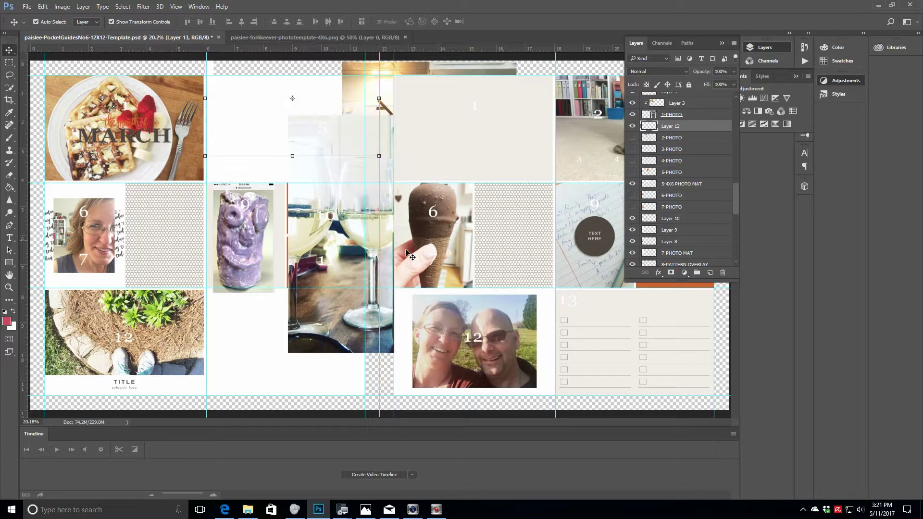
# Step: Move the wine bottle photo to the left page's slot 13, scale it to about 3.2 in square, and align the 4X6 frame with the slot above
pyautogui.moveTo(300, 322); pyautogui.dragTo(145, 325)
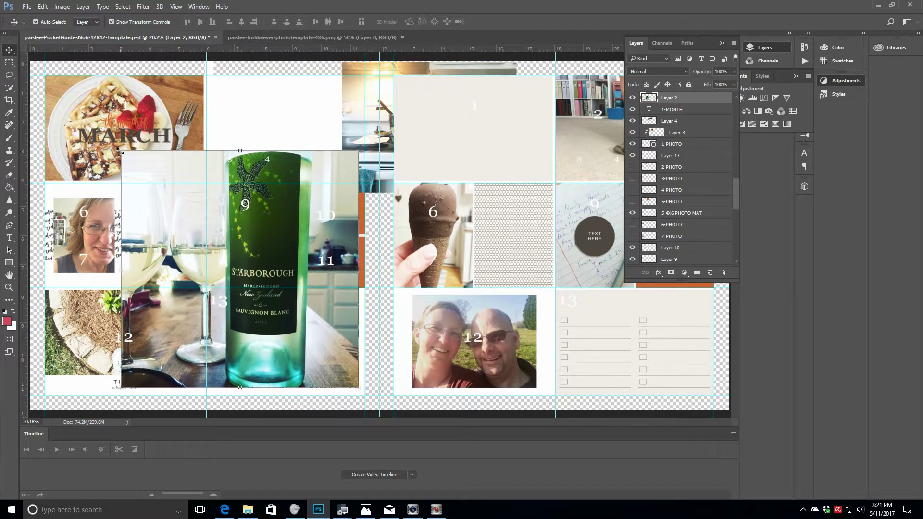
pyautogui.moveTo(120, 151); pyautogui.dragTo(245, 312)
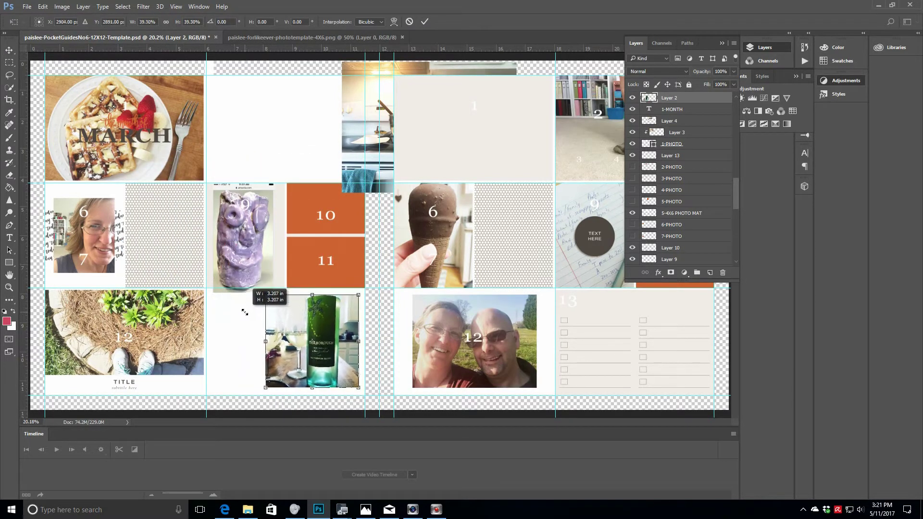
pyautogui.click(424, 21)
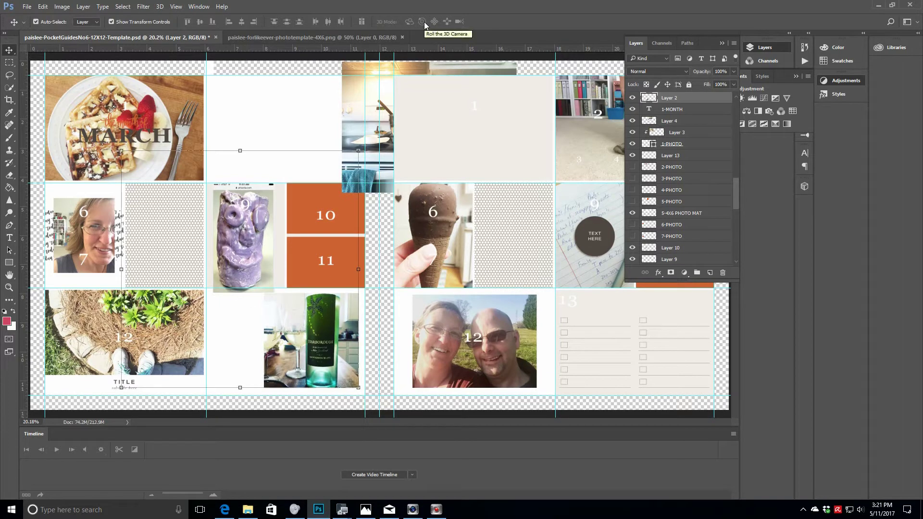
pyautogui.moveTo(212, 72); pyautogui.dragTo(211, 105)
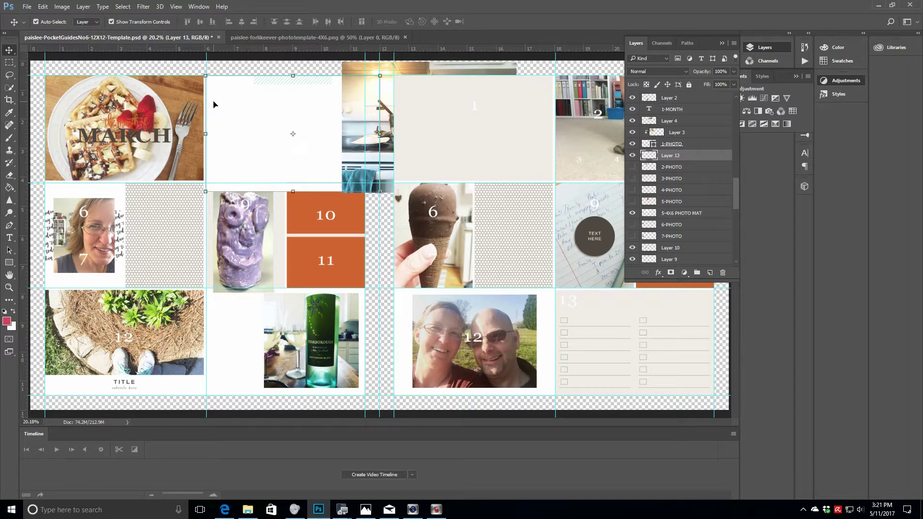
# Step: Move the stove photo's layer directly above the right page's 1-PHOTO copy layer
pyautogui.click(430, 71)
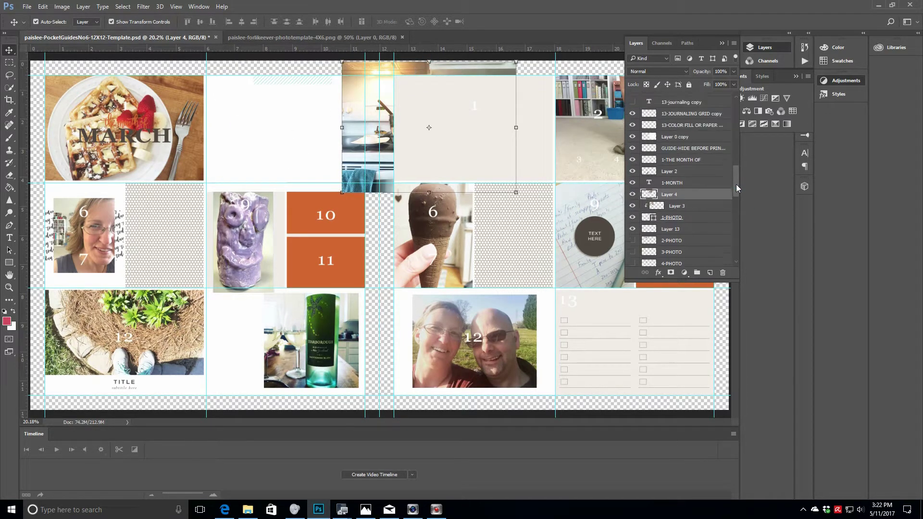
pyautogui.scroll(5, 730, 196)
pyautogui.moveTo(735, 183); pyautogui.dragTo(737, 159)
pyautogui.scroll(3, 707, 233)
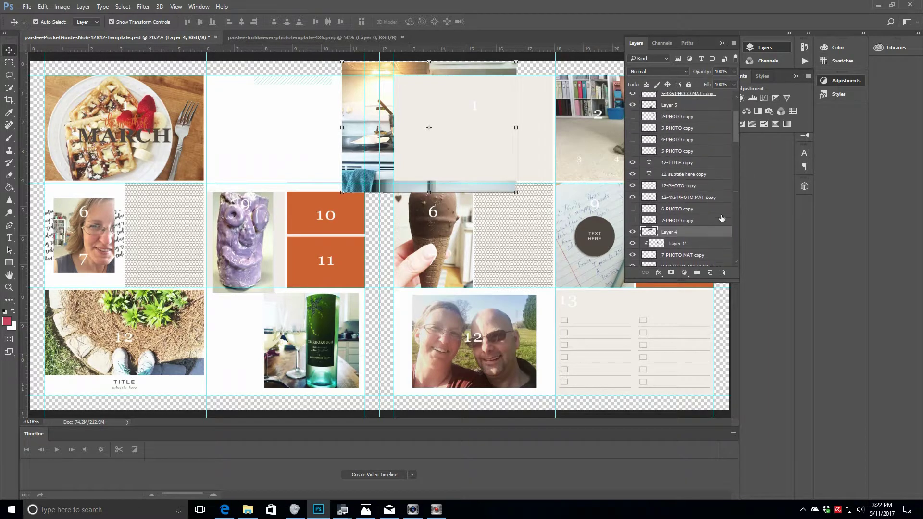
pyautogui.scroll(2, 733, 129)
pyautogui.moveTo(709, 193); pyautogui.dragTo(710, 128)
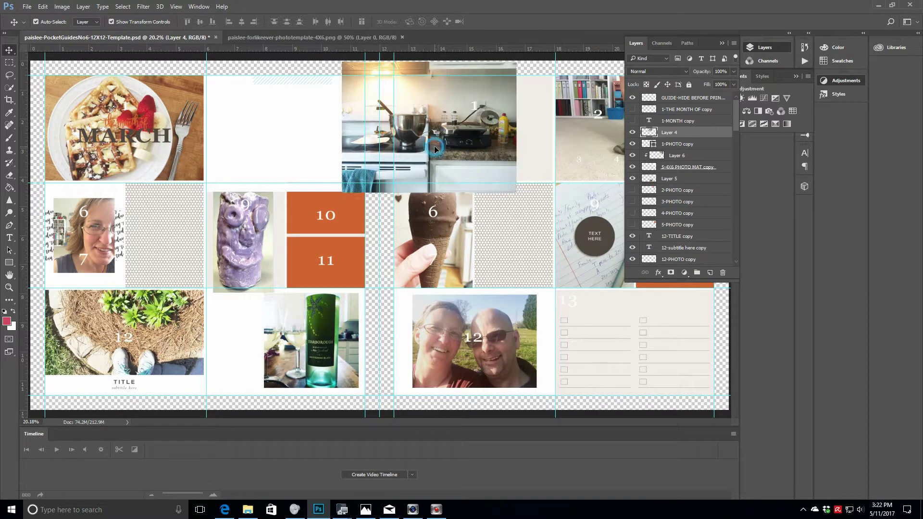
# Step: Position the stove photo over the right page's slot 1, scale it to the slot's width, and clip it to 1-PHOTO copy
pyautogui.moveTo(434, 146); pyautogui.dragTo(471, 157)
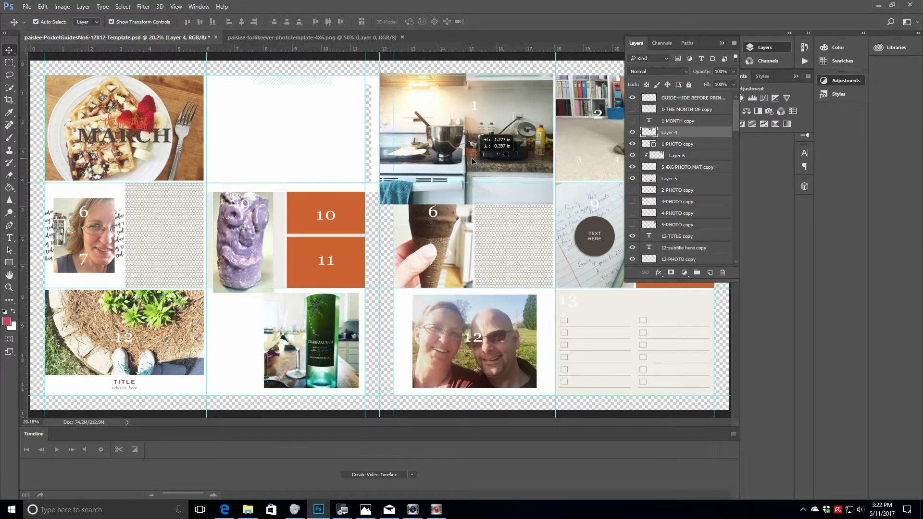
pyautogui.hotkey('ctrl', 't')
pyautogui.moveTo(389, 195); pyautogui.dragTo(402, 186)
pyautogui.press('Return')
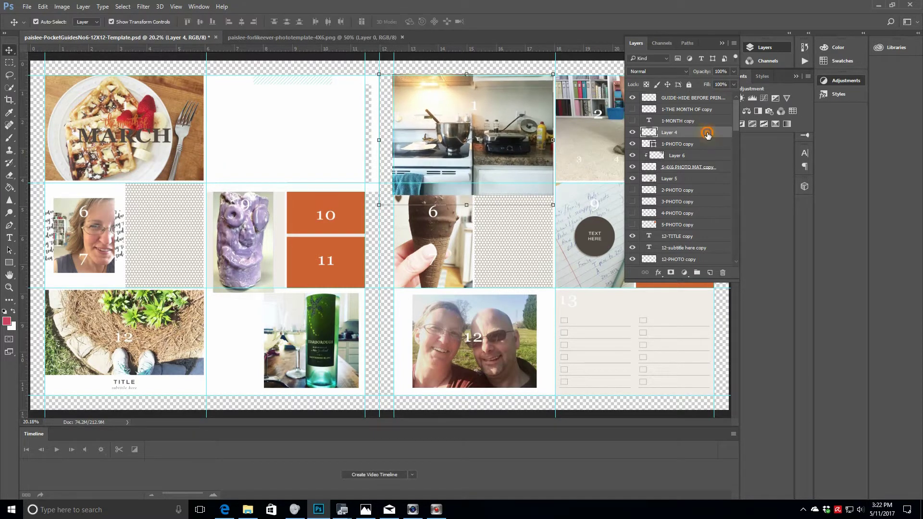
pyautogui.rightClick(703, 132)
pyautogui.click(705, 235)
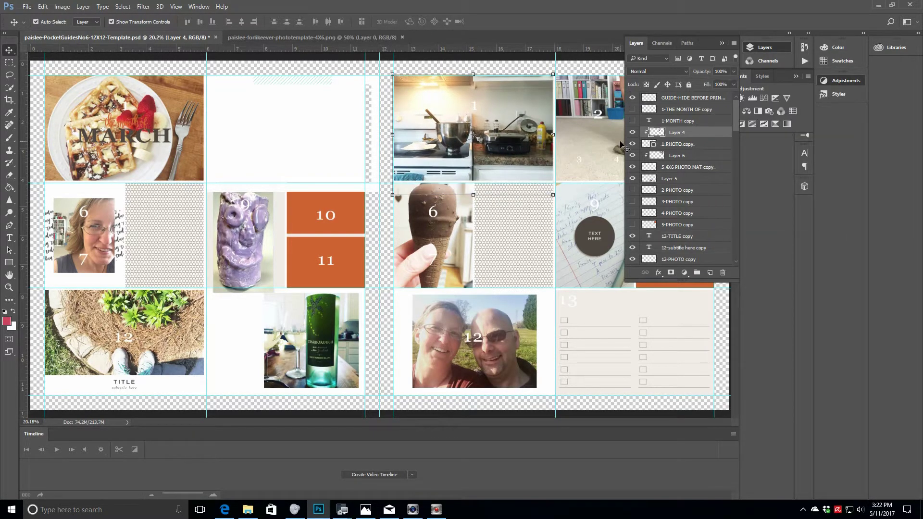
# Step: Move the 4X6 frame's layer above the 1-MONTH copy layer and fit the frame around the stove photo in the right page's slot 1
pyautogui.click(374, 80)
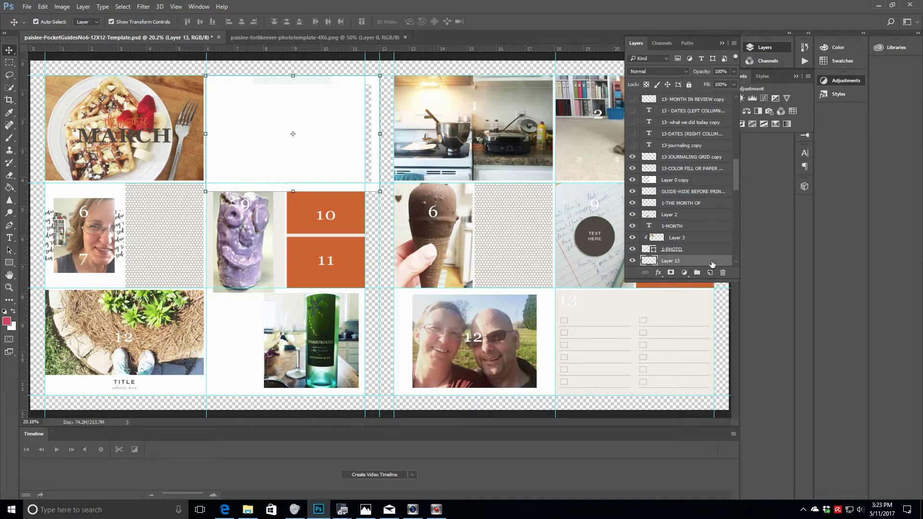
pyautogui.moveTo(712, 263); pyautogui.dragTo(698, 115)
pyautogui.moveTo(737, 160); pyautogui.dragTo(736, 138)
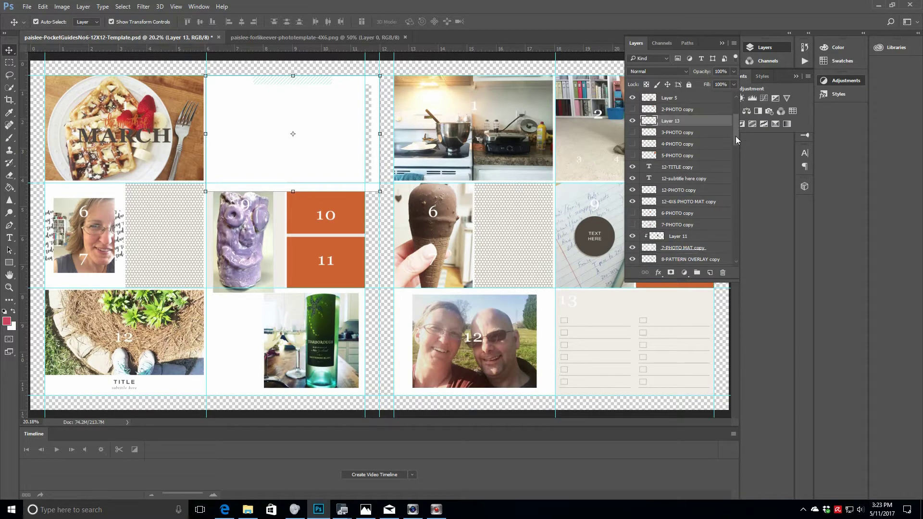
pyautogui.scroll(3, 726, 163)
pyautogui.moveTo(711, 194); pyautogui.dragTo(733, 112)
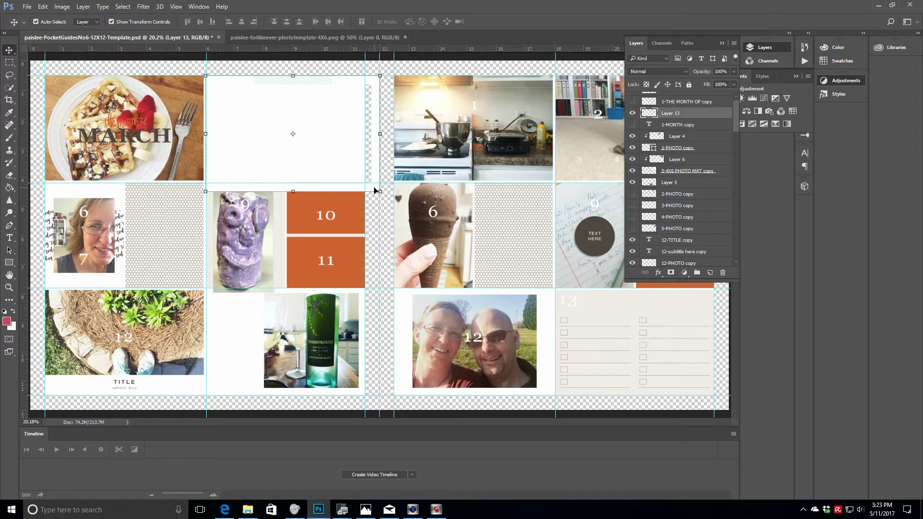
pyautogui.moveTo(377, 191); pyautogui.dragTo(551, 180)
pyautogui.click(424, 22)
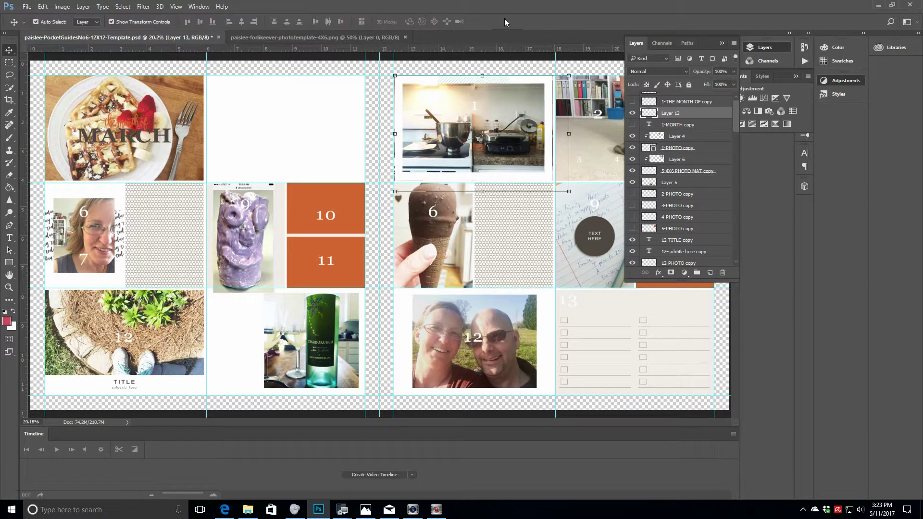
# Step: Hide the orange slot 10 and slot 11 photo layers on both the right and left pages
pyautogui.click(723, 43)
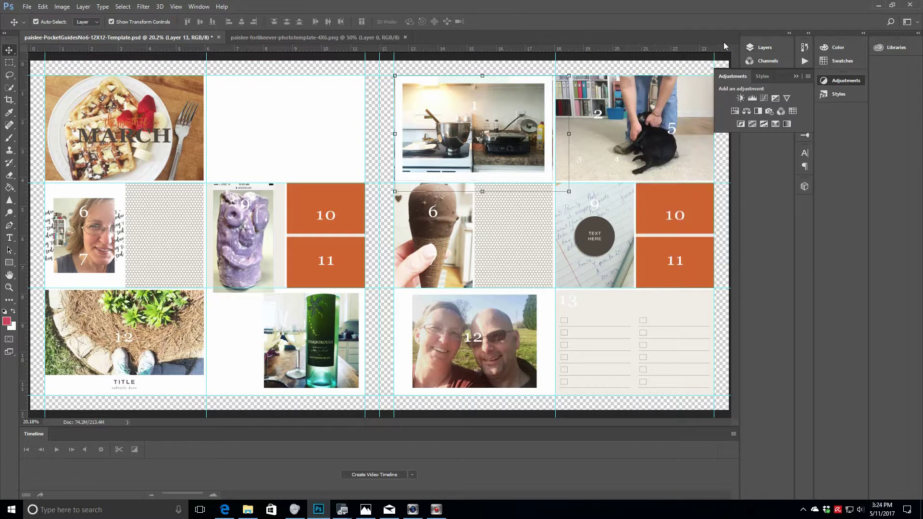
pyautogui.click(646, 222)
pyautogui.click(765, 47)
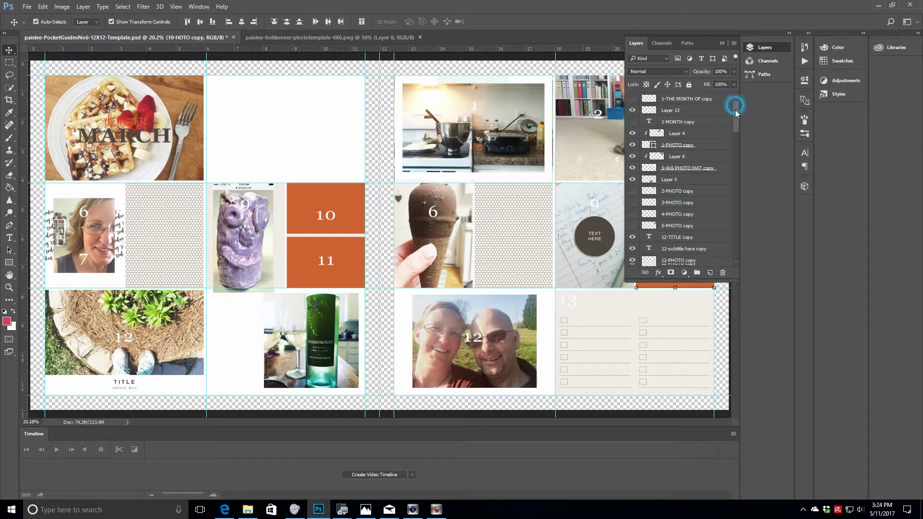
pyautogui.moveTo(735, 109); pyautogui.dragTo(736, 151)
pyautogui.click(633, 152)
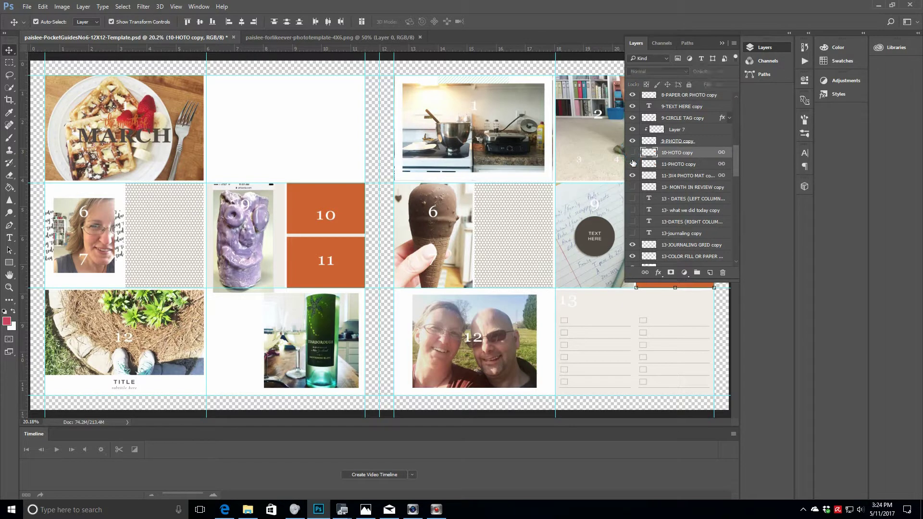
pyautogui.click(331, 219)
pyautogui.scroll(-3, 735, 215)
pyautogui.click(632, 189)
pyautogui.click(633, 202)
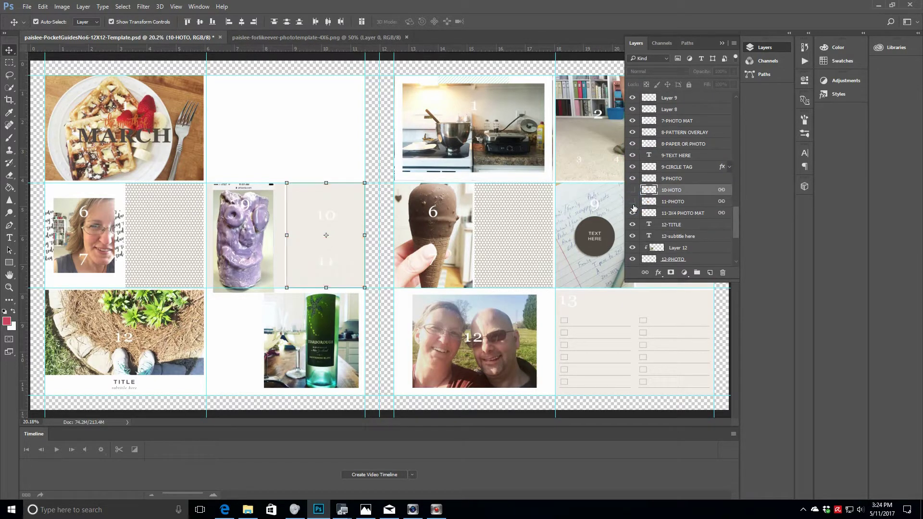
# Step: Scale the purple sculpture photo down to about 85% so it fits inside the left page's slot 9
pyautogui.click(245, 235)
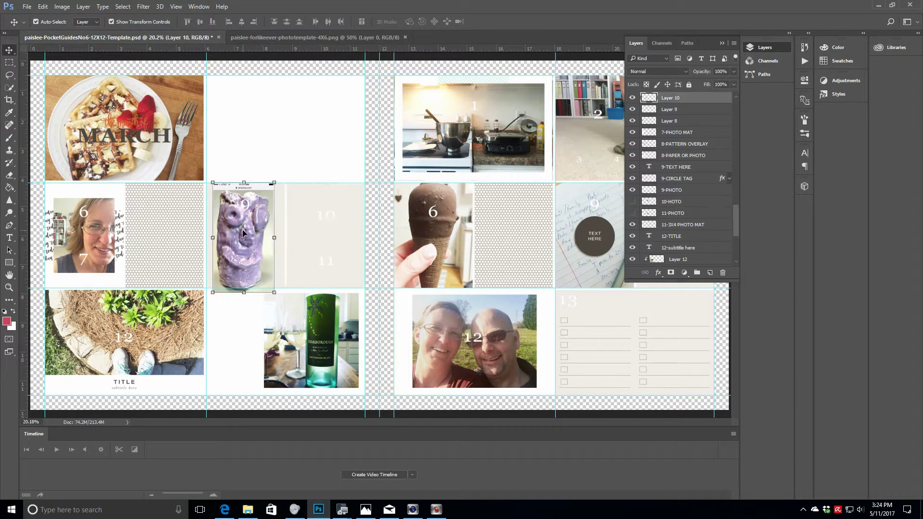
pyautogui.moveTo(275, 292); pyautogui.dragTo(268, 281)
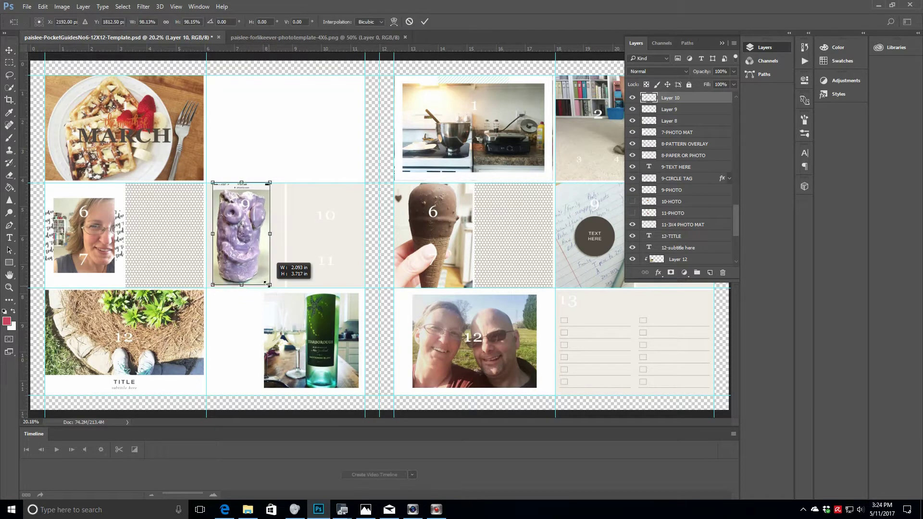
pyautogui.moveTo(267, 183); pyautogui.dragTo(264, 186)
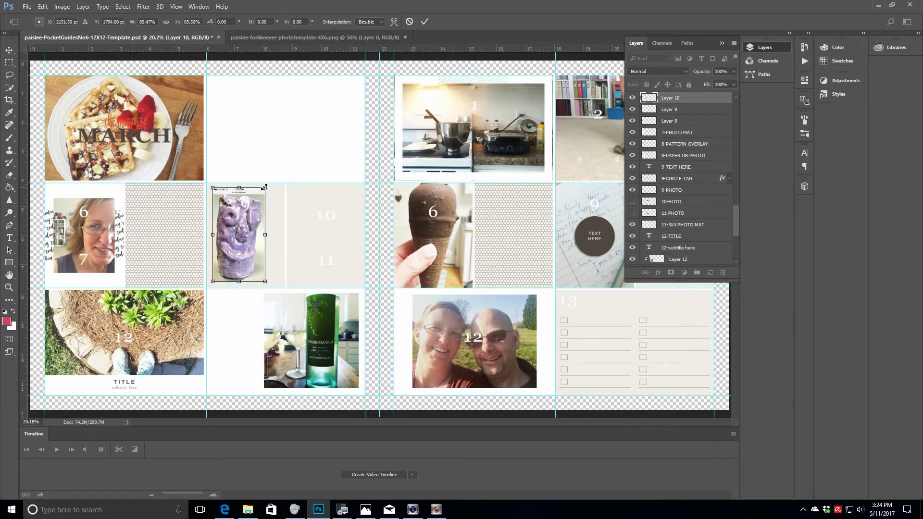
pyautogui.click(425, 22)
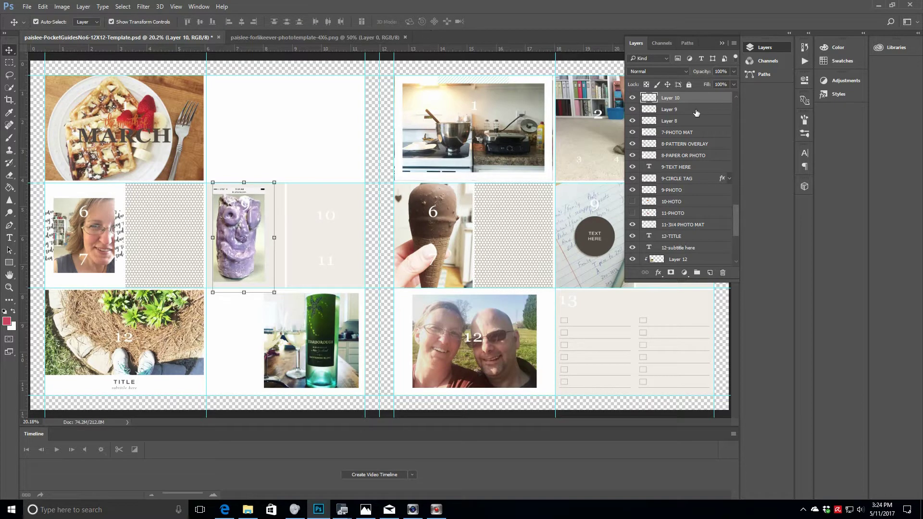
# Step: Fill the left page's 9-PHOTO layer behind the purple sculpture photo with white
pyautogui.click(695, 114)
pyautogui.click(276, 248)
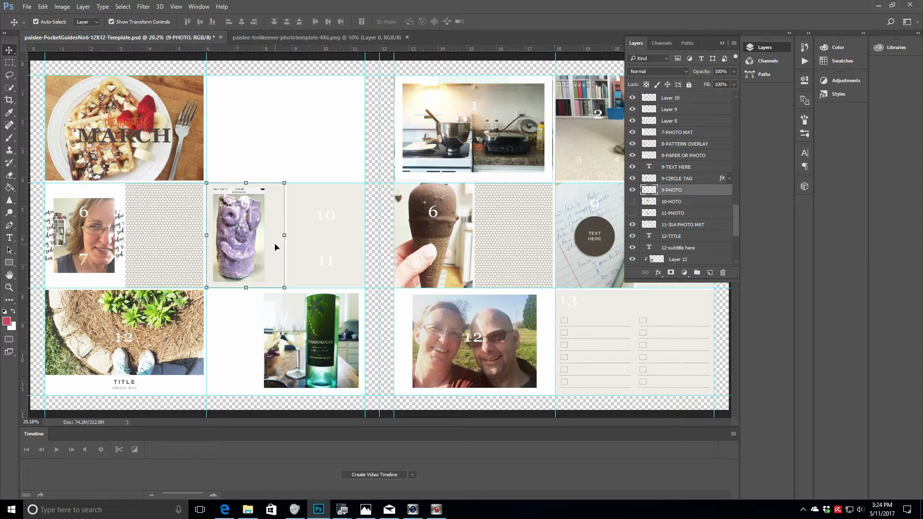
pyautogui.click(13, 311)
pyautogui.click(9, 188)
pyautogui.click(271, 215)
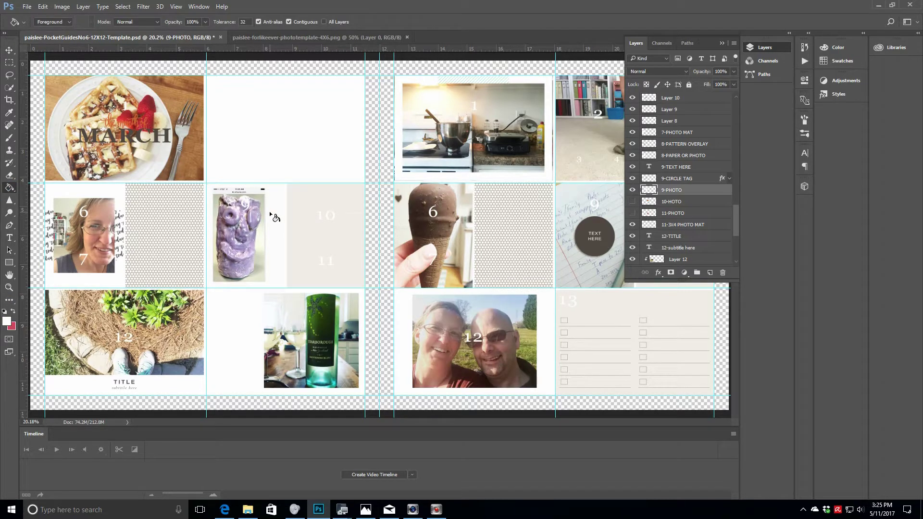
pyautogui.click(719, 43)
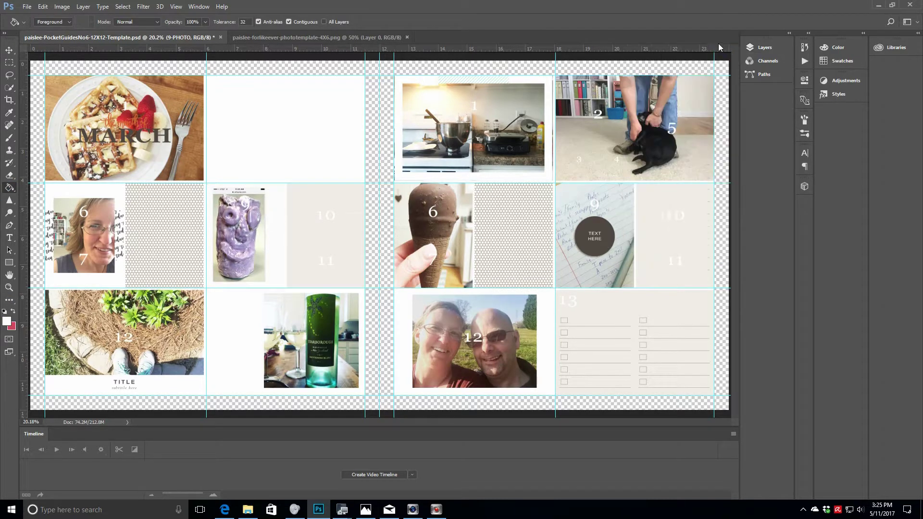
pyautogui.press('v')
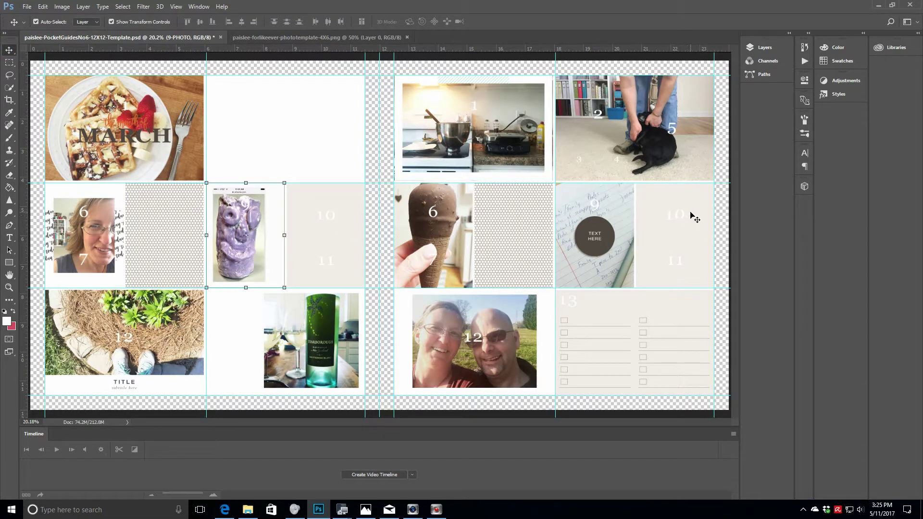
# Step: Open paislee-forlikeever-CARD-01 and paislee-forlikeever-CARD-20 together from the paislee-forlikeever-JC folder
pyautogui.click(27, 7)
pyautogui.click(35, 23)
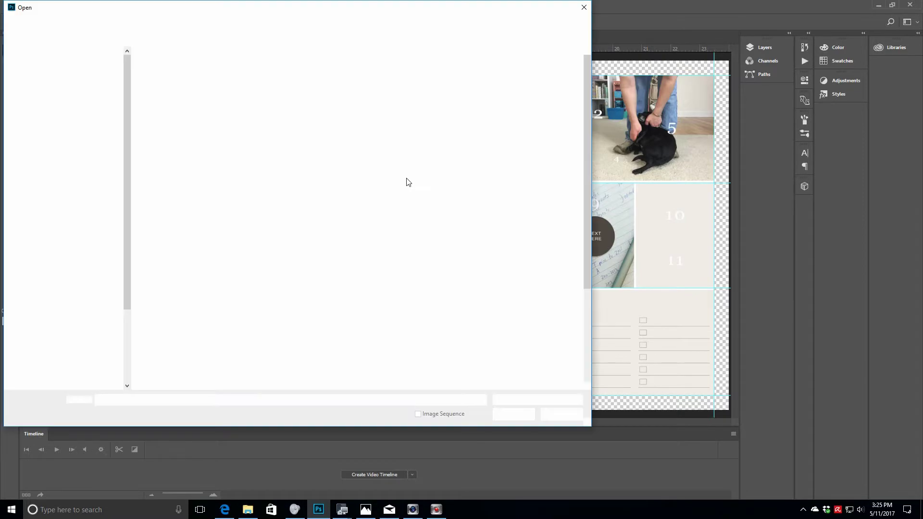
pyautogui.click(323, 22)
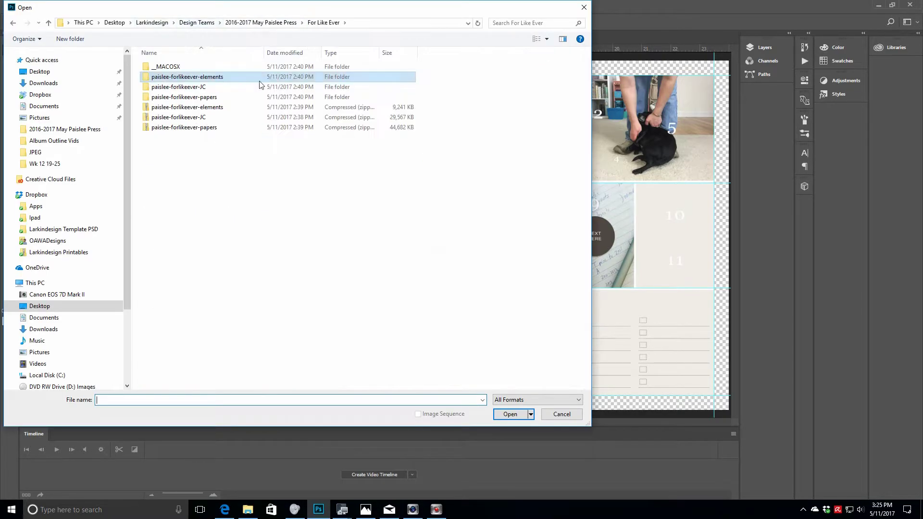
pyautogui.doubleClick(231, 87)
pyautogui.moveTo(372, 9); pyautogui.dragTo(391, 30)
pyautogui.click(468, 97)
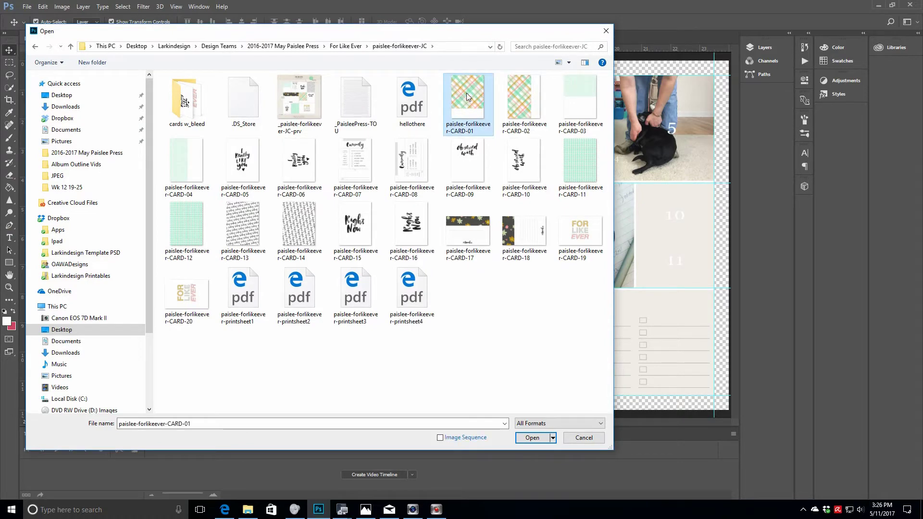
pyautogui.keyDown('ctrl'); pyautogui.click(188, 295); pyautogui.keyUp('ctrl')
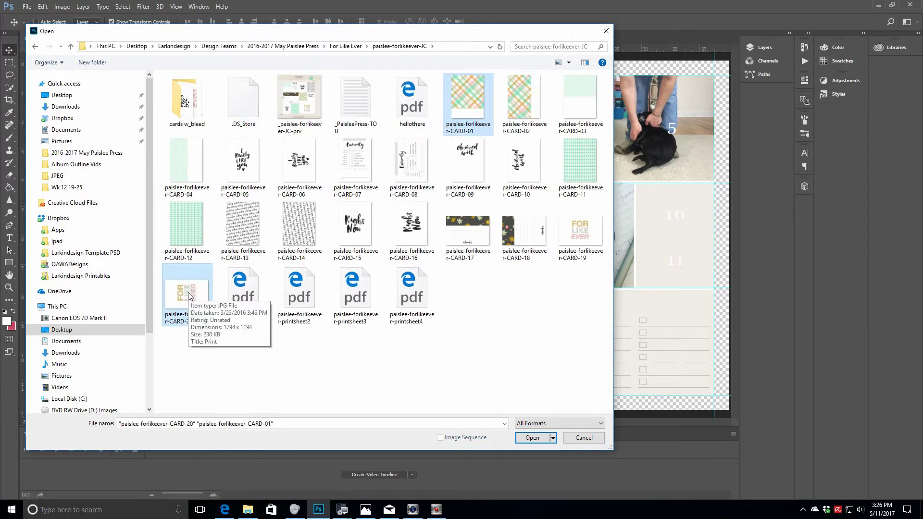
pyautogui.click(545, 438)
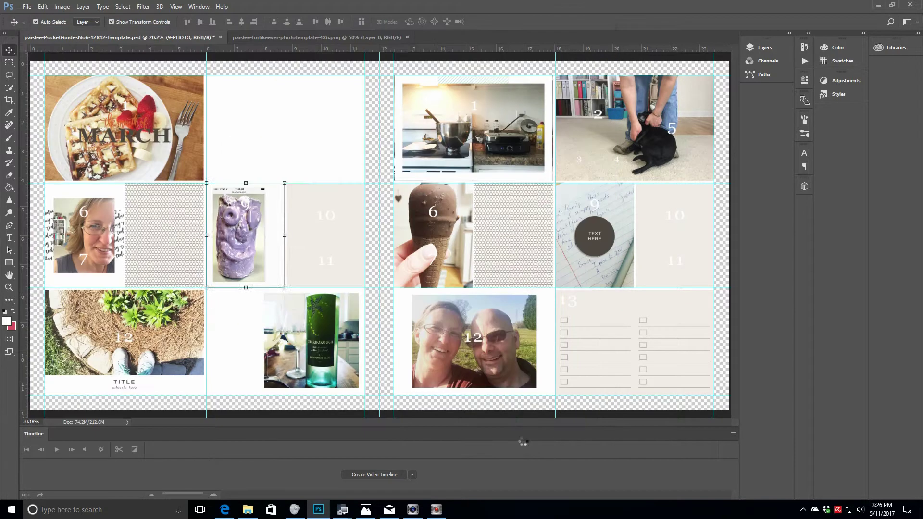
# Step: Rotate the FOR LIKE EVER card 90° clockwise and fit the whole card in view
pyautogui.click(62, 6)
pyautogui.moveTo(82, 91)
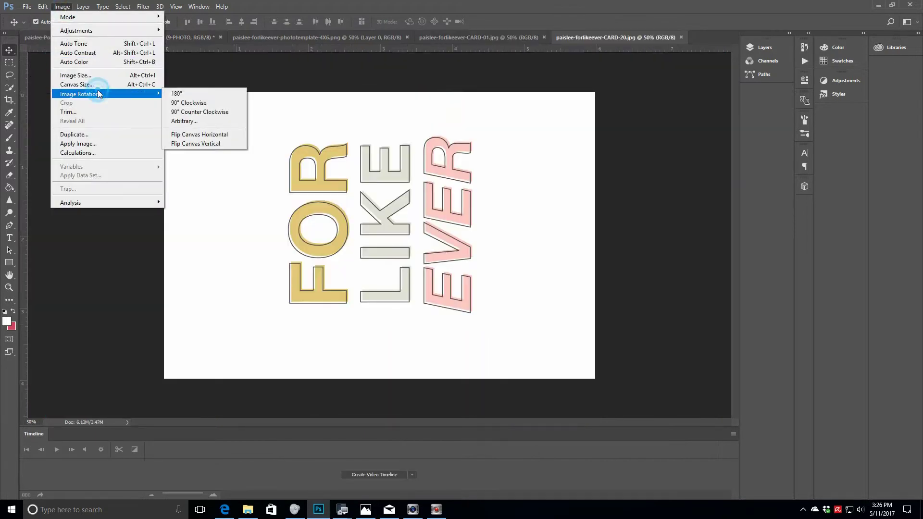
pyautogui.click(203, 100)
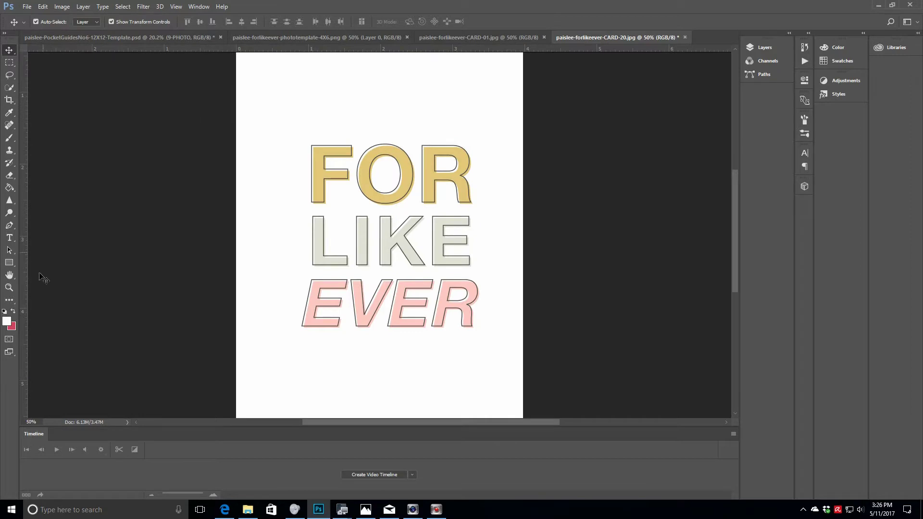
pyautogui.click(8, 286)
pyautogui.click(270, 22)
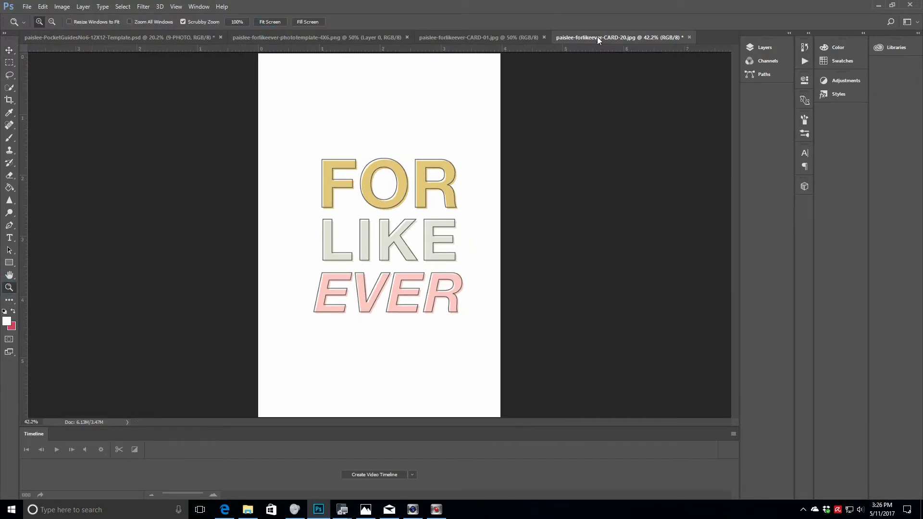
pyautogui.moveTo(598, 39)
pyautogui.mouseDown()
pyautogui.moveTo(157, 37)
pyautogui.moveTo(356, 136)
pyautogui.moveTo(599, 48)
pyautogui.mouseUp()
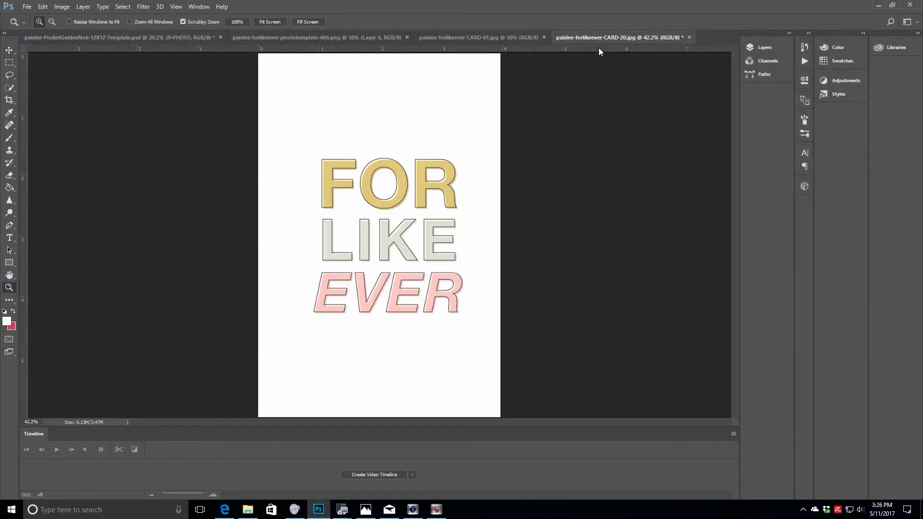
# Step: Move the FOR LIKE EVER card's layer down to directly above the left page's 11-3X4 PHOTO MAT layer
pyautogui.click(754, 48)
pyautogui.click(106, 37)
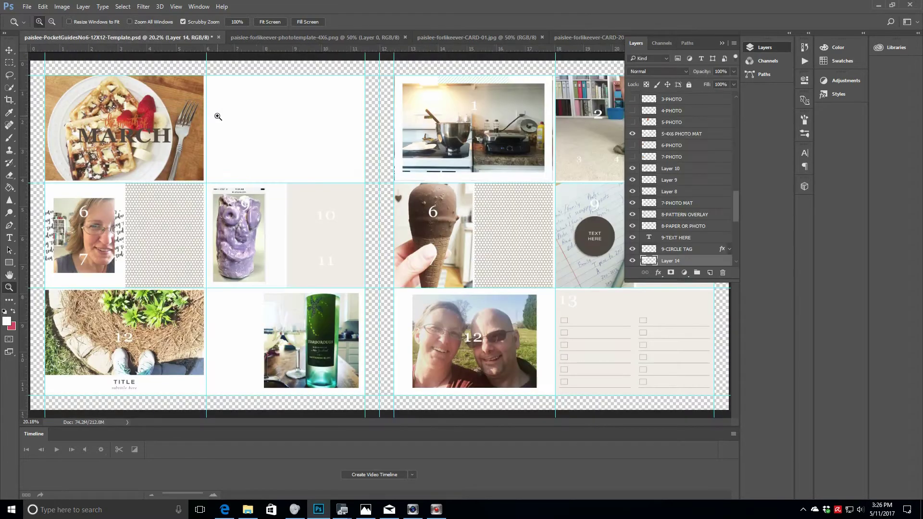
pyautogui.click(8, 50)
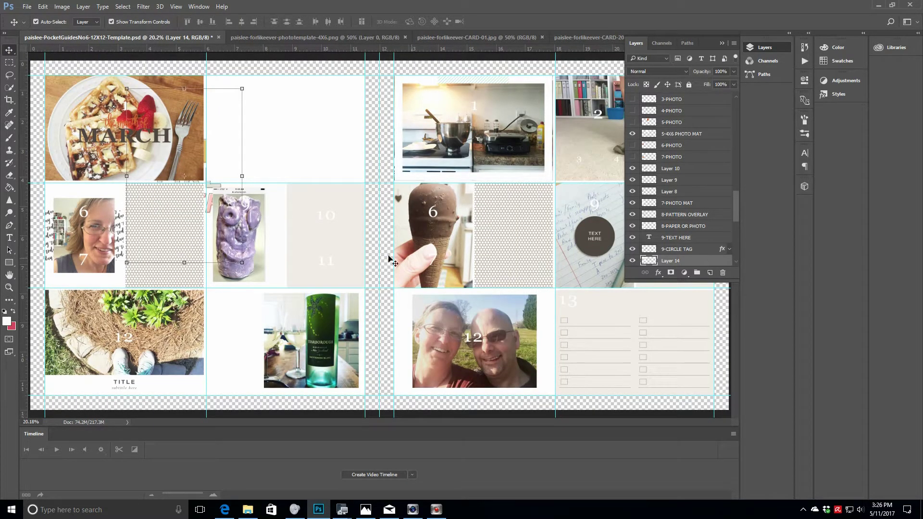
pyautogui.click(346, 237)
pyautogui.moveTo(735, 203); pyautogui.dragTo(736, 232)
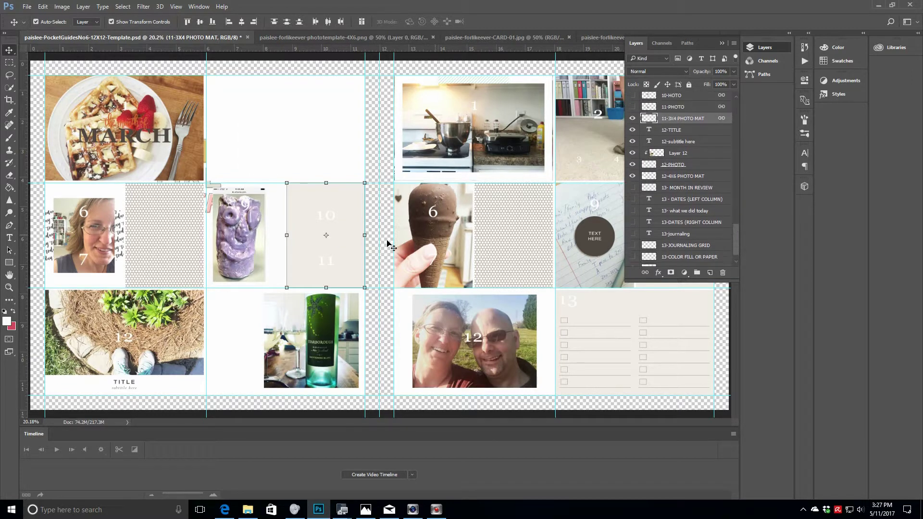
pyautogui.click(210, 191)
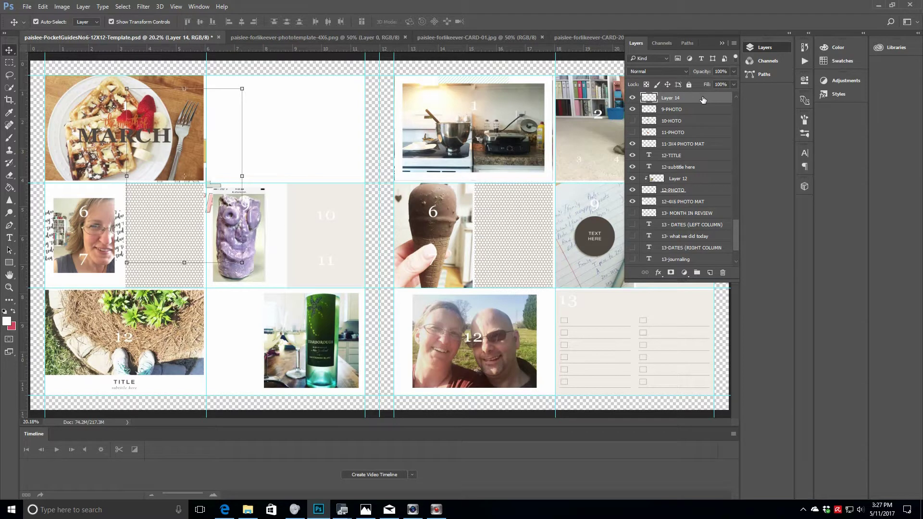
pyautogui.click(352, 207)
pyautogui.click(695, 97)
pyautogui.moveTo(693, 140); pyautogui.dragTo(684, 140)
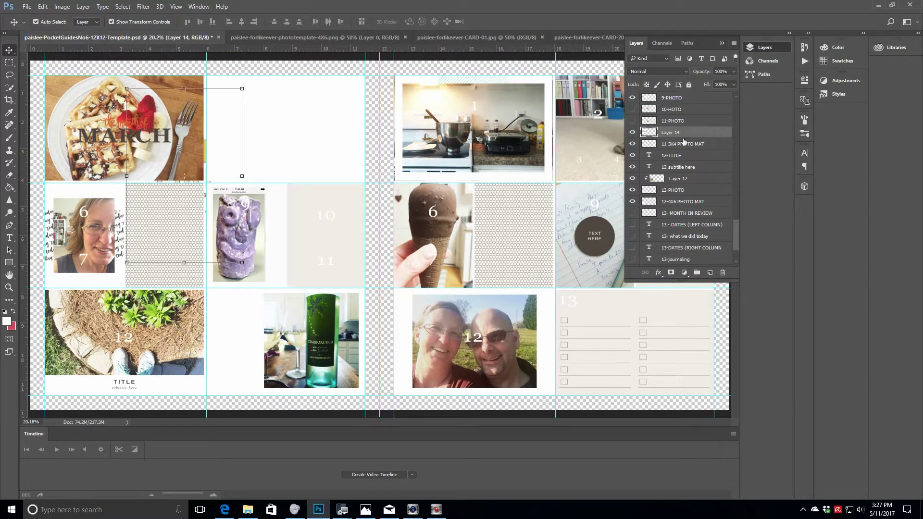
# Step: Position the FOR LIKE EVER card over the left page's slot 10/11 and scale it down to about 72%
pyautogui.moveTo(210, 197); pyautogui.dragTo(331, 240)
pyautogui.hotkey('ctrl', 't')
pyautogui.moveTo(251, 303); pyautogui.dragTo(261, 289)
pyautogui.moveTo(259, 128); pyautogui.dragTo(281, 165)
pyautogui.click(351, 250)
pyautogui.moveTo(351, 252); pyautogui.dragTo(352, 258)
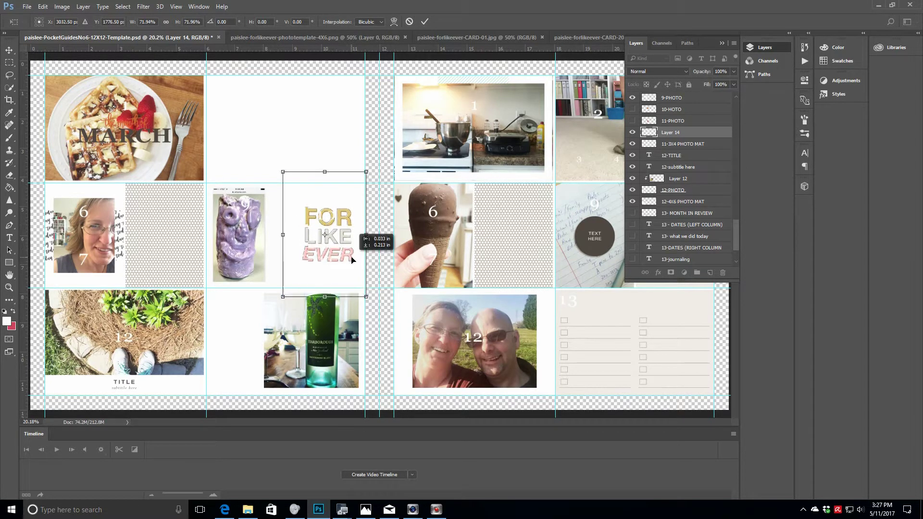
pyautogui.click(424, 22)
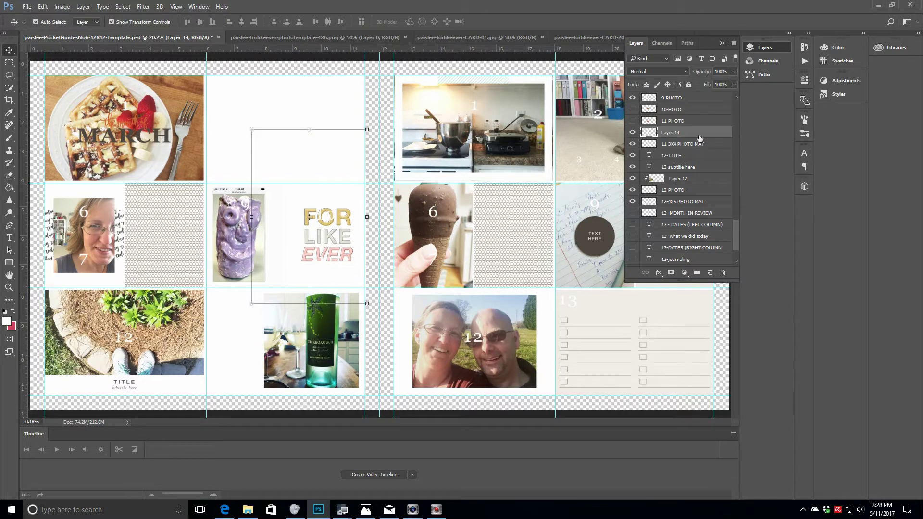
# Step: Clip the FOR LIKE EVER card to the 11-3X4 PHOTO MAT layer with a clipping mask
pyautogui.rightClick(701, 134)
pyautogui.click(726, 238)
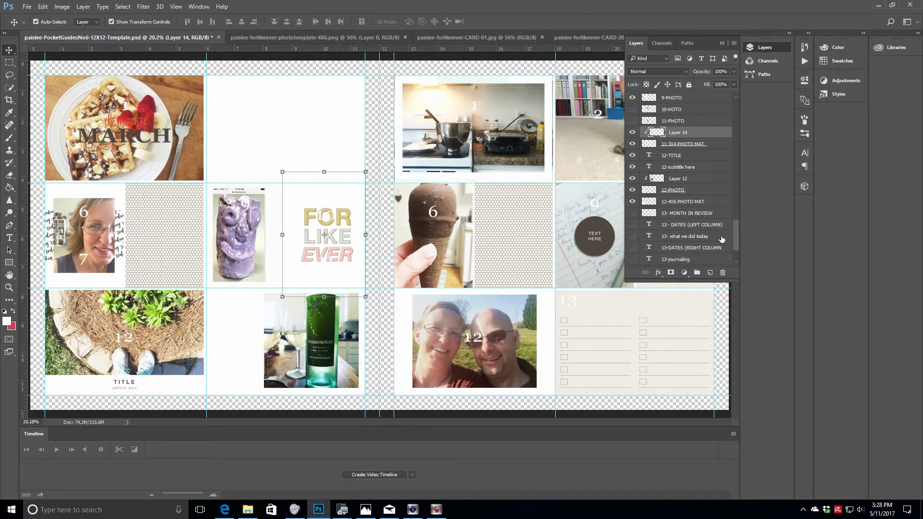
pyautogui.click(714, 147)
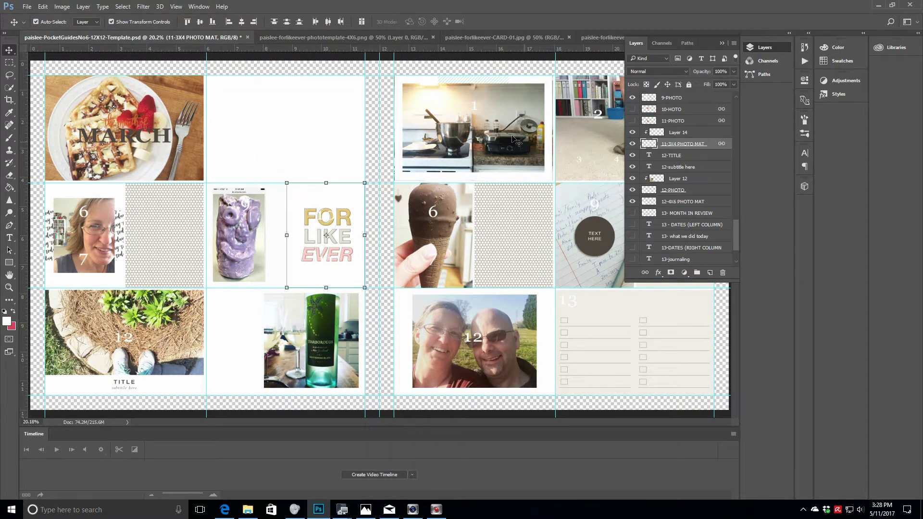
# Step: Close the 4X6 photo template file and copy the plaid paislee-forlikeever-CARD-01 card into the layout
pyautogui.click(367, 38)
pyautogui.click(433, 37)
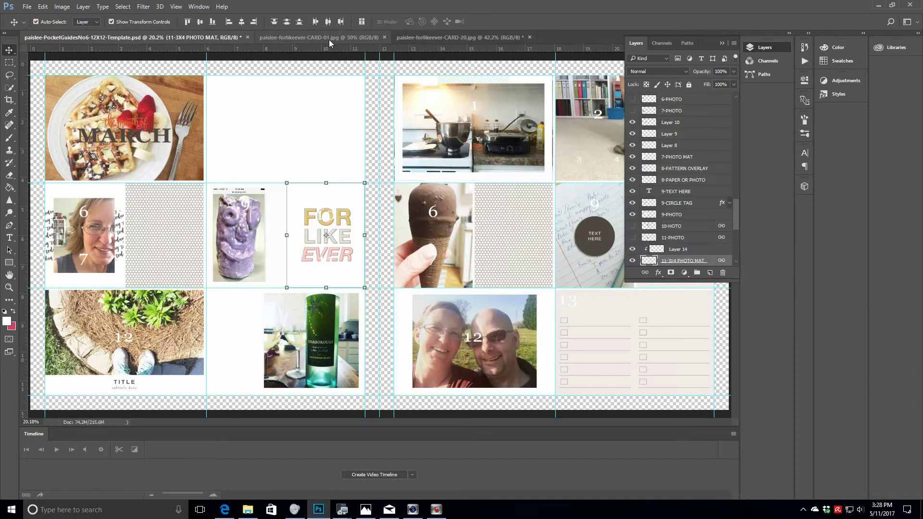
pyautogui.click(330, 40)
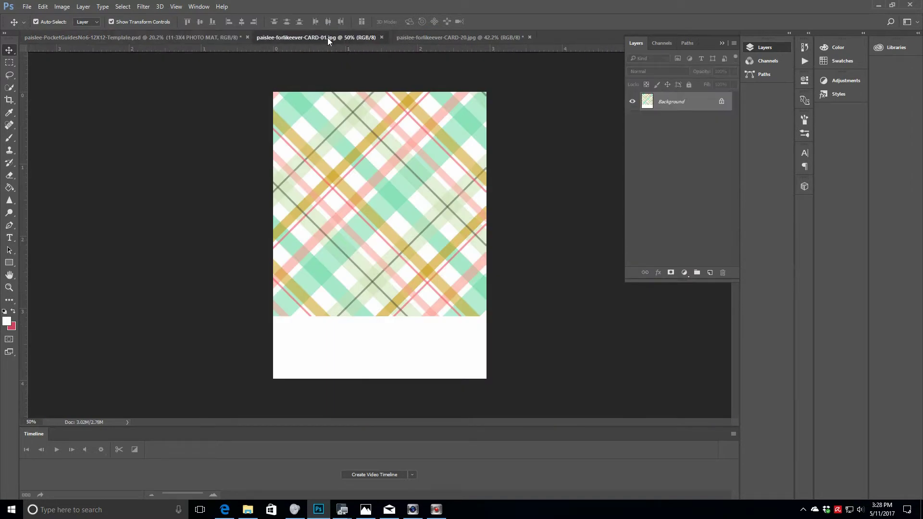
pyautogui.moveTo(432, 144); pyautogui.dragTo(270, 133)
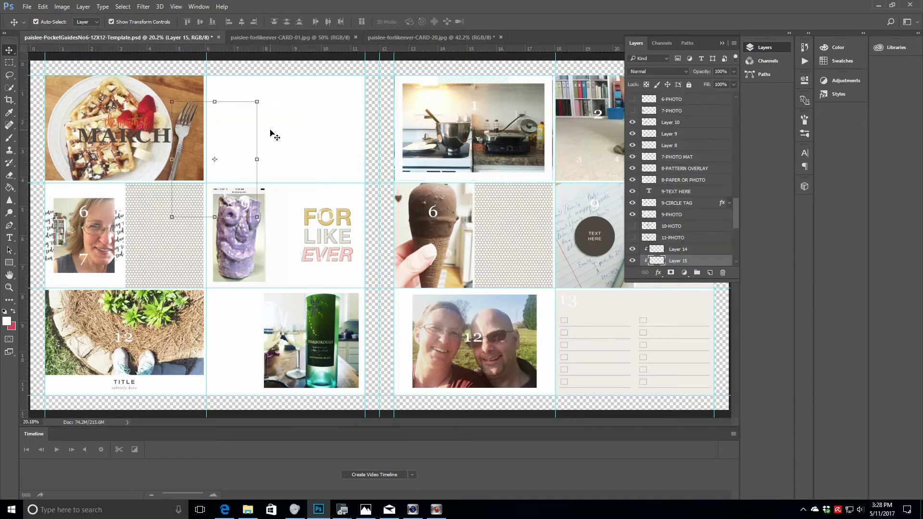
# Step: Move the plaid card's layer up the stack to directly above the right page's 11-PHOTO copy layer
pyautogui.moveTo(725, 235); pyautogui.dragTo(721, 106)
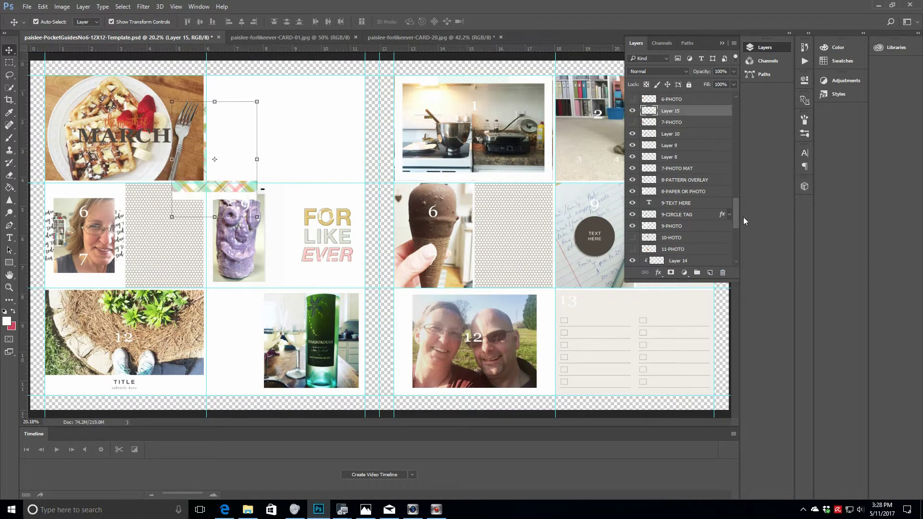
pyautogui.scroll(8, 736, 195)
pyautogui.moveTo(705, 177); pyautogui.dragTo(707, 110)
pyautogui.scroll(4, 736, 181)
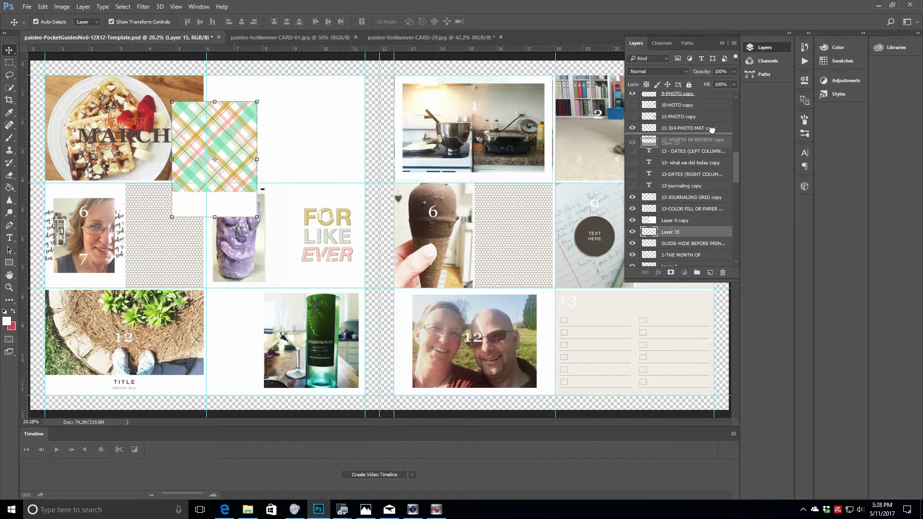
pyautogui.click(722, 43)
# Step: Place the plaid card over the right page's slot 10/11 and scale it down to about 93%
pyautogui.click(229, 144)
pyautogui.moveTo(244, 155); pyautogui.dragTo(682, 241)
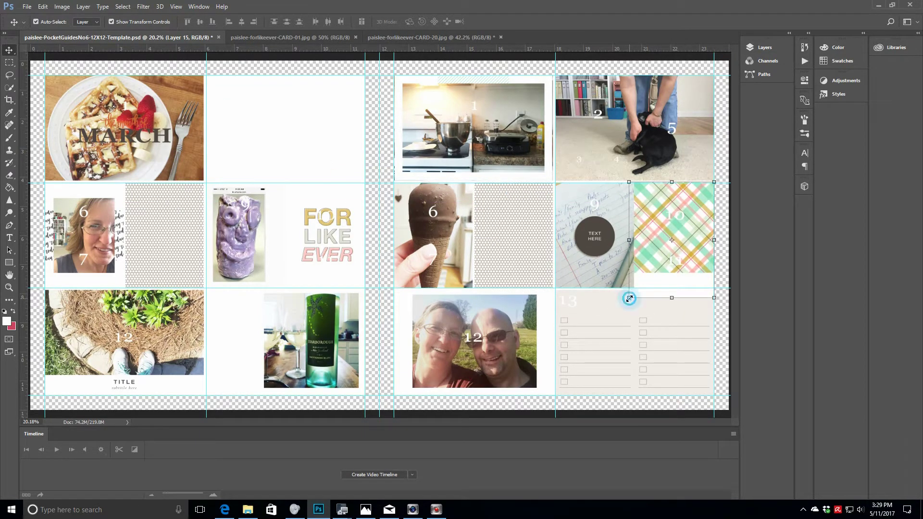
pyautogui.moveTo(631, 299); pyautogui.dragTo(639, 292)
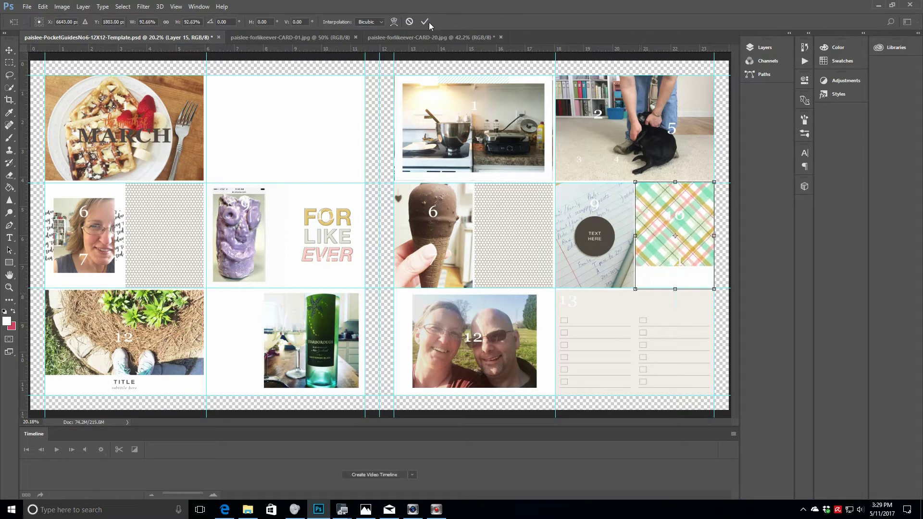
pyautogui.click(425, 22)
# Step: Try clipping the plaid card to the 11-PHOTO copy layer, and undo that clipping mask
pyautogui.click(764, 47)
pyautogui.click(699, 118)
pyautogui.rightClick(699, 117)
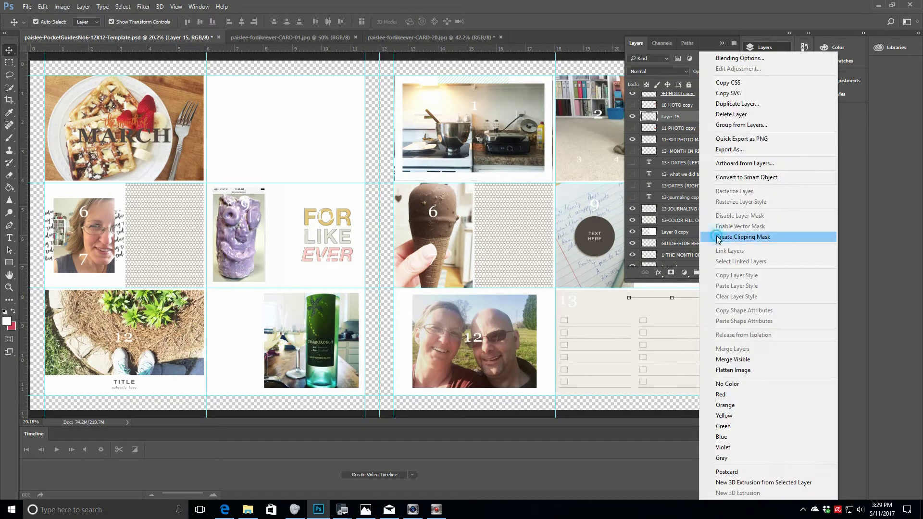
pyautogui.click(721, 237)
pyautogui.click(722, 42)
pyautogui.click(751, 47)
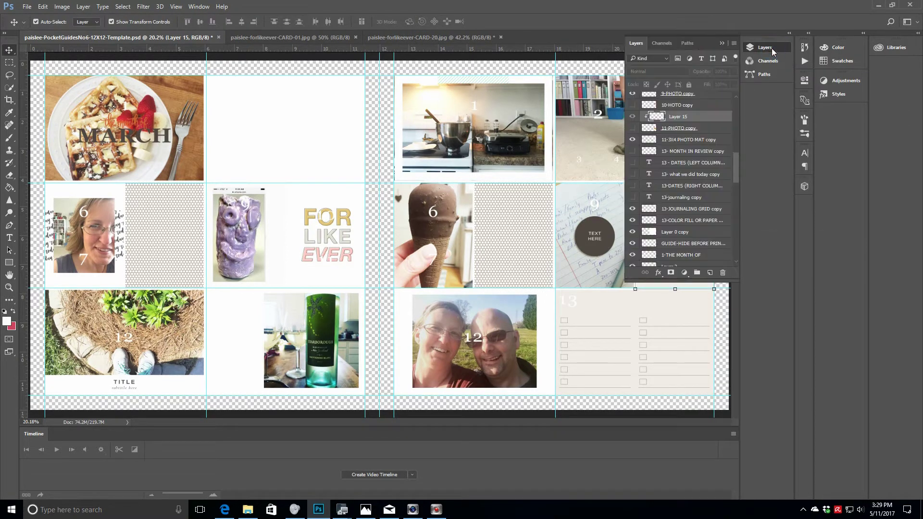
pyautogui.click(43, 7)
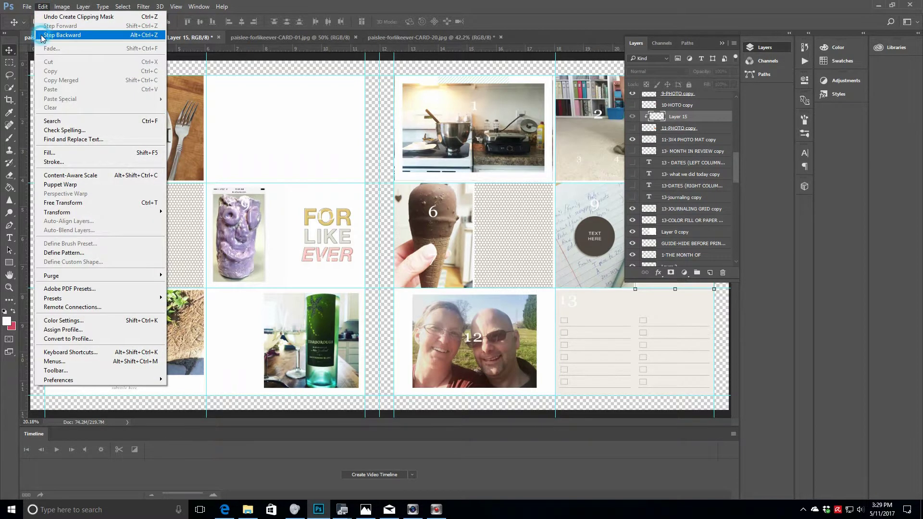
pyautogui.click(42, 36)
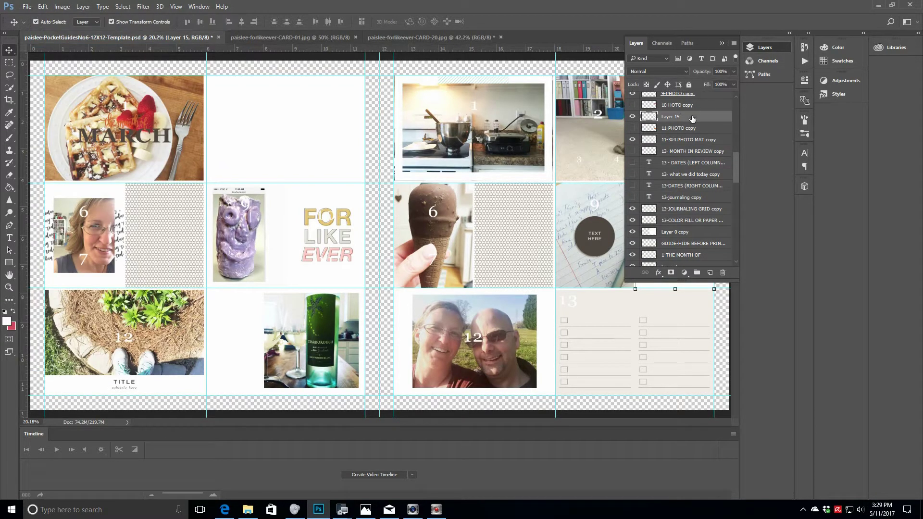
# Step: Move the plaid card's layer below 11-PHOTO copy and clip it to the 11-3X4 PHOTO MAT copy layer
pyautogui.moveTo(694, 119); pyautogui.dragTo(698, 131)
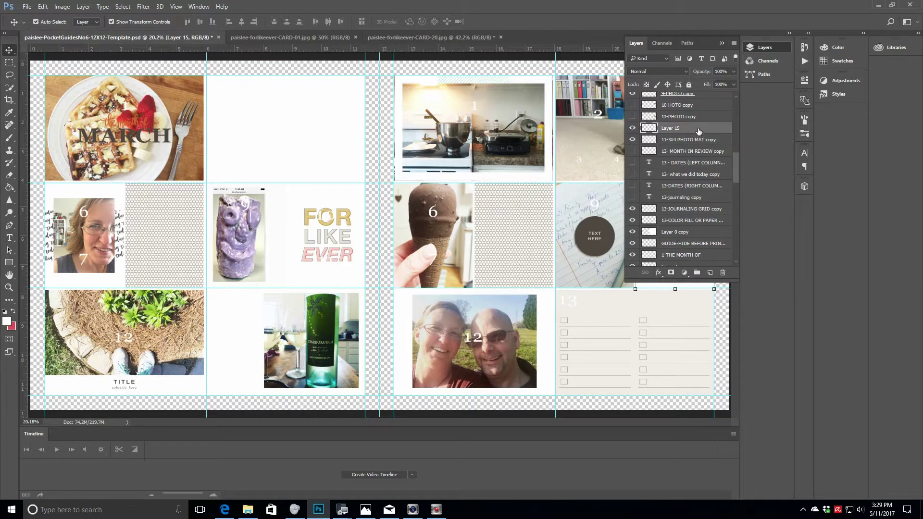
pyautogui.click(721, 43)
pyautogui.click(762, 47)
pyautogui.rightClick(692, 128)
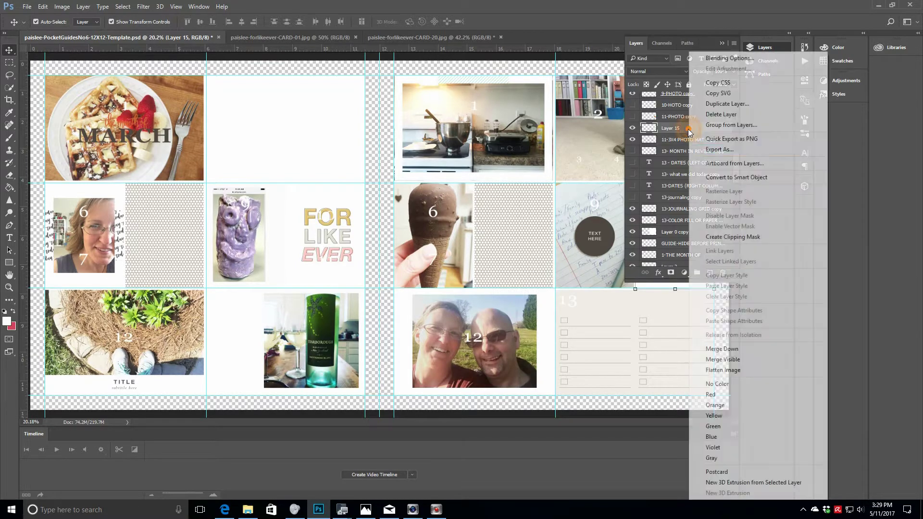
pyautogui.click(704, 237)
pyautogui.click(721, 43)
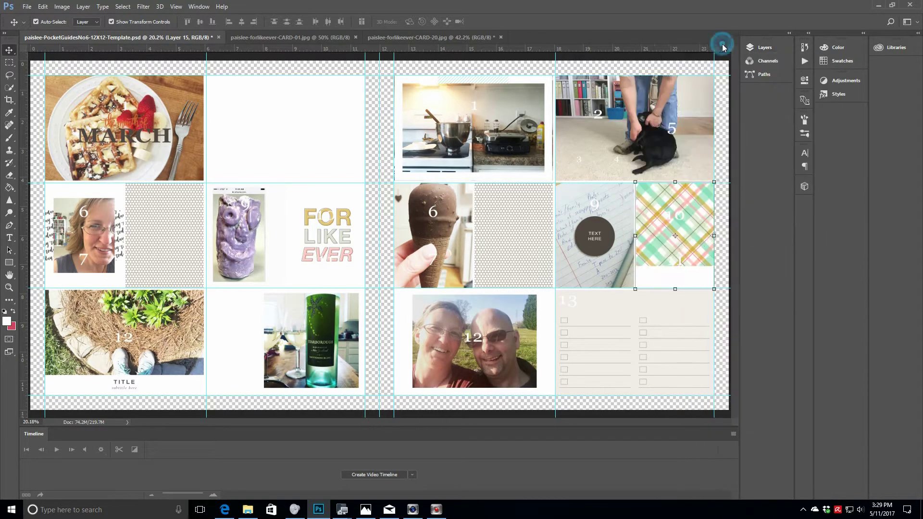
# Step: Close the CARD-01 and CARD-20 files without saving changes
pyautogui.click(297, 36)
pyautogui.hotkey('ctrl', 'w')
pyautogui.click(293, 37)
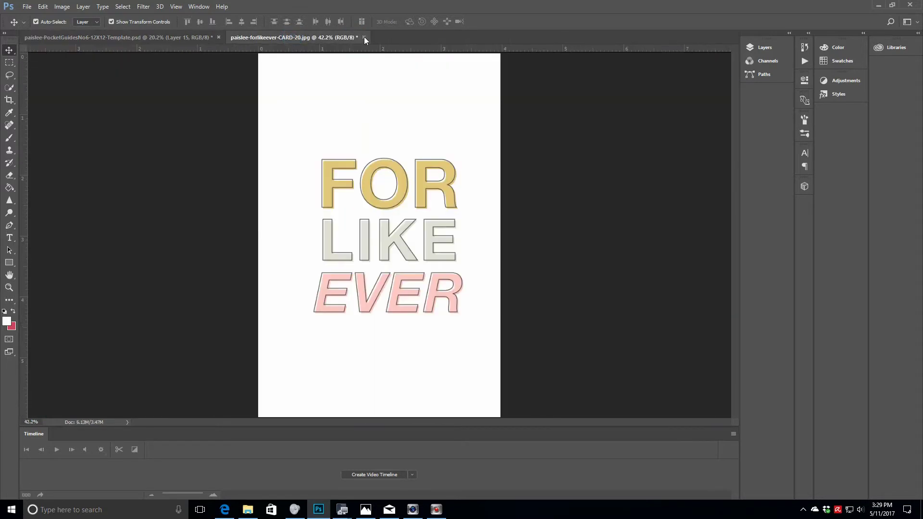
pyautogui.click(364, 37)
pyautogui.press('n')
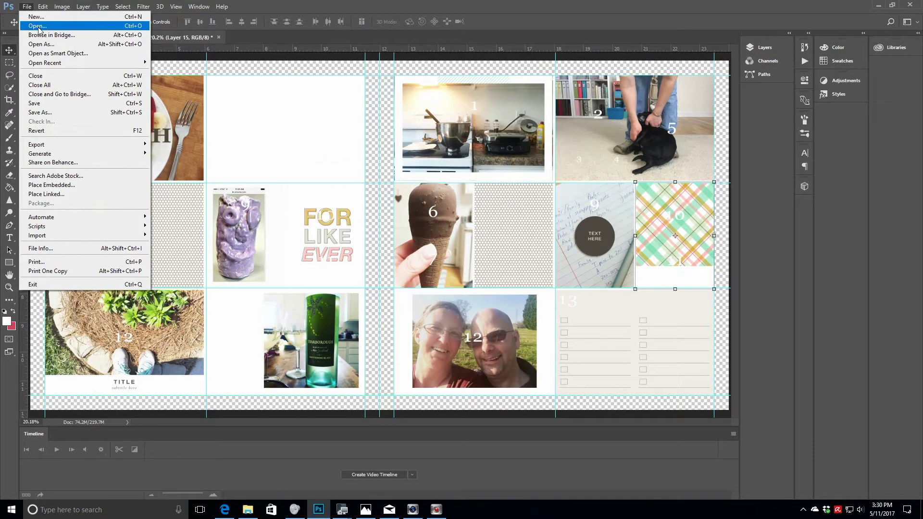
# Step: Open paislee-forlikeever-pp3, pp7 and pp10 together from the paislee-forlikeever-papers folder
pyautogui.click(38, 26)
pyautogui.doubleClick(237, 96)
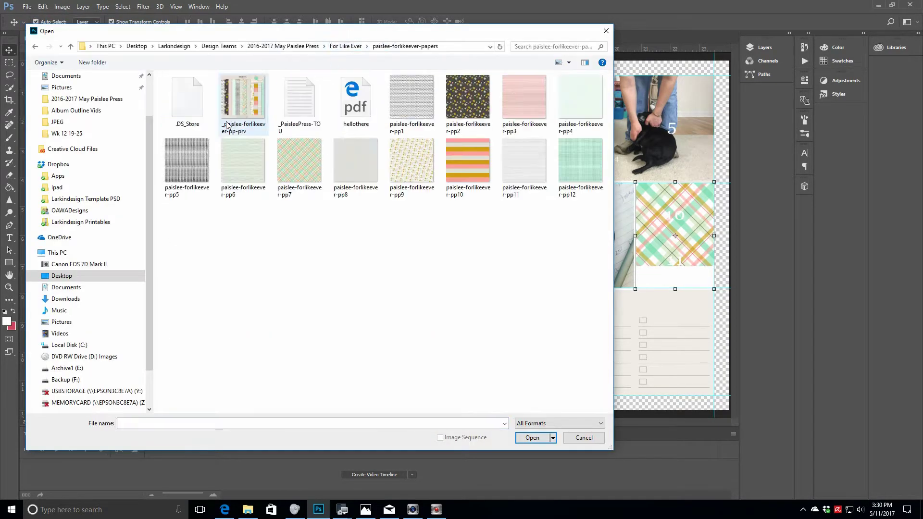
pyautogui.click(524, 94)
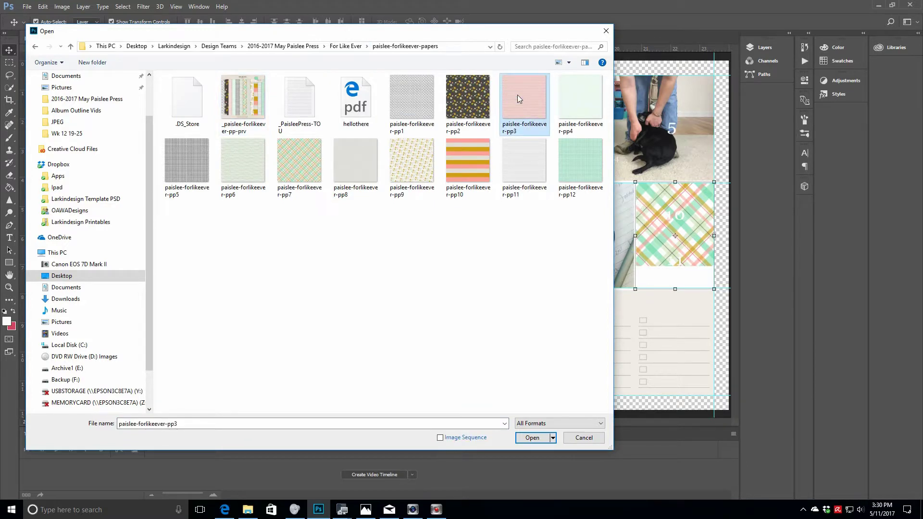
pyautogui.keyDown('ctrl'); pyautogui.click(463, 165); pyautogui.keyUp('ctrl')
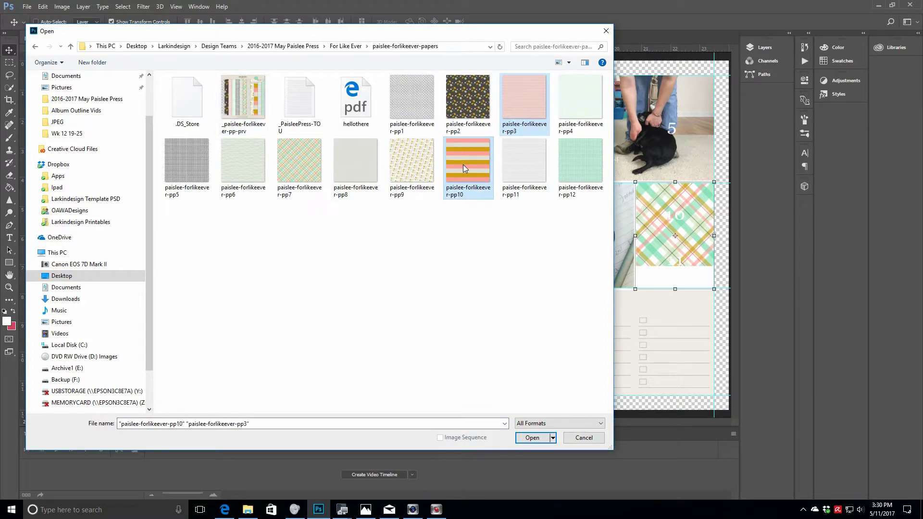
pyautogui.keyDown('ctrl'); pyautogui.click(300, 163); pyautogui.keyUp('ctrl')
pyautogui.click(524, 438)
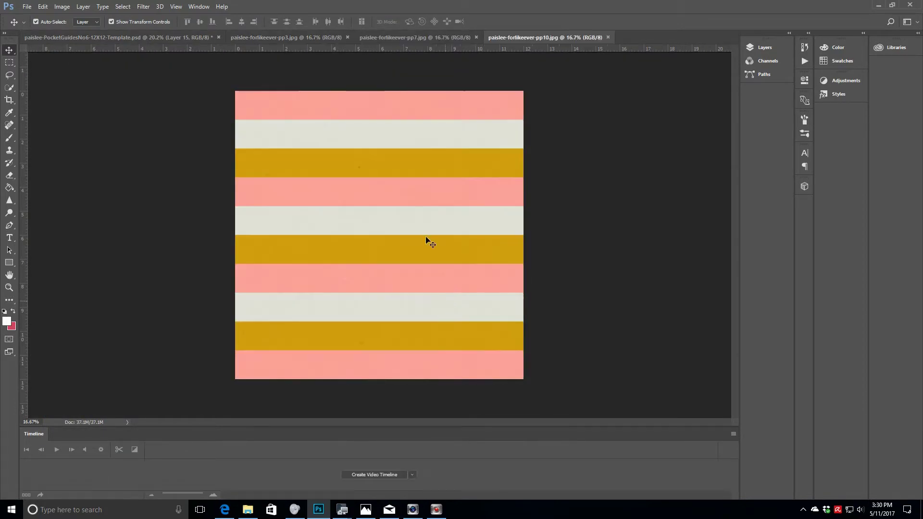
# Step: Copy the plaid paislee-forlikeever-pp7 paper into the layout template's left page
pyautogui.click(382, 37)
pyautogui.click(764, 47)
pyautogui.moveTo(686, 101); pyautogui.dragTo(121, 63)
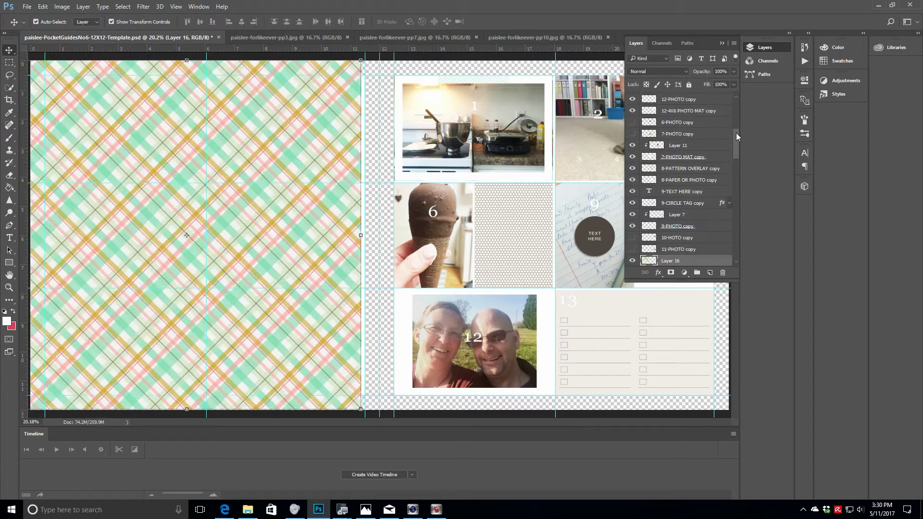
# Step: Move the plaid paper's layer down between Layer 0 and Layer 1, and shift the paper to cover the left page
pyautogui.moveTo(682, 261); pyautogui.dragTo(736, 181)
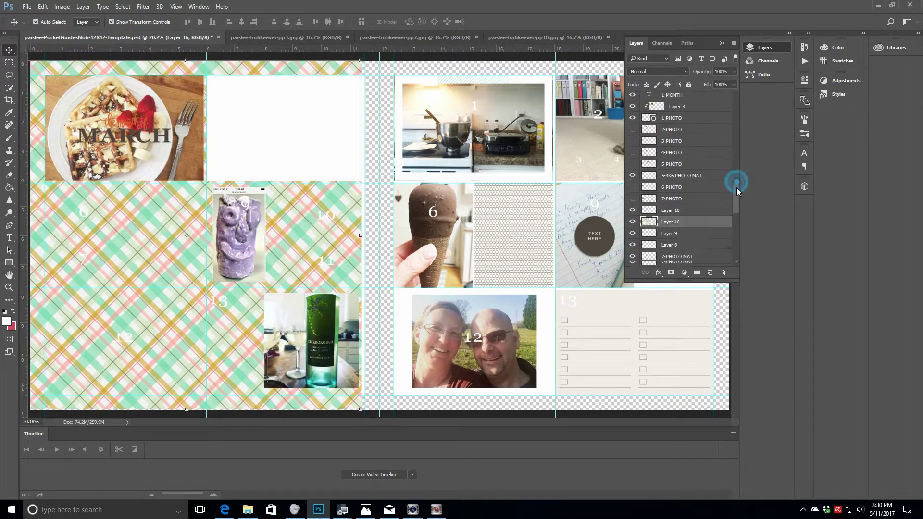
pyautogui.scroll(-3, 738, 183)
pyautogui.moveTo(691, 116); pyautogui.dragTo(688, 222)
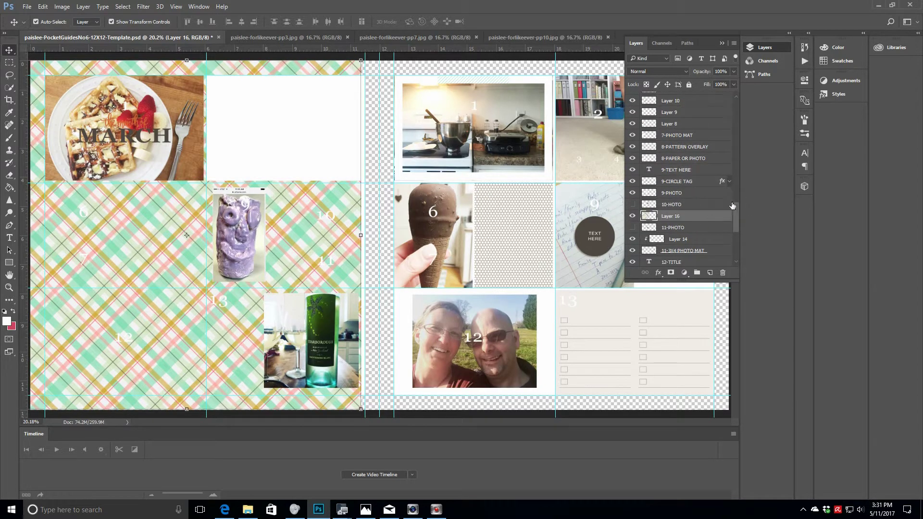
pyautogui.scroll(-5, 737, 220)
pyautogui.moveTo(712, 119); pyautogui.dragTo(697, 255)
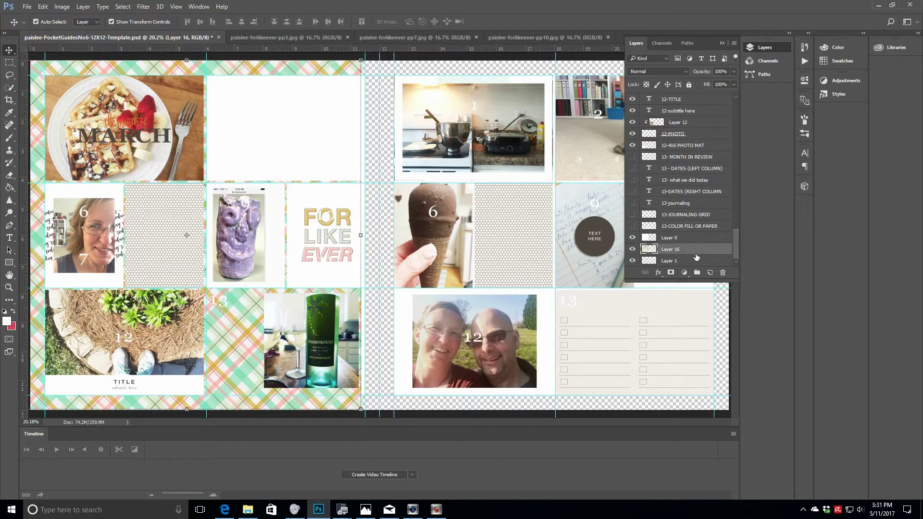
pyautogui.moveTo(296, 71); pyautogui.dragTo(315, 70)
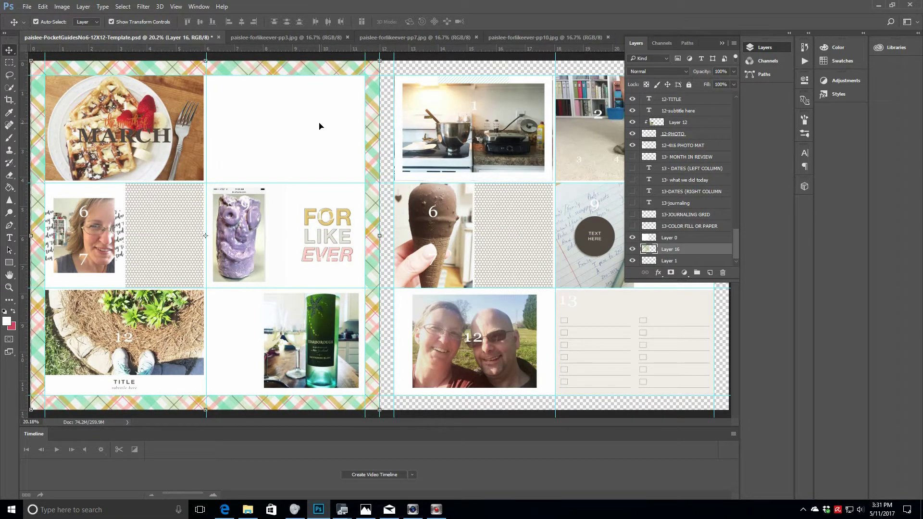
# Step: Copy the pink paislee-forlikeever-pp3 paper into the layout template beneath Layer 0 and position it to cover the right page
pyautogui.click(392, 37)
pyautogui.click(134, 35)
pyautogui.click(310, 38)
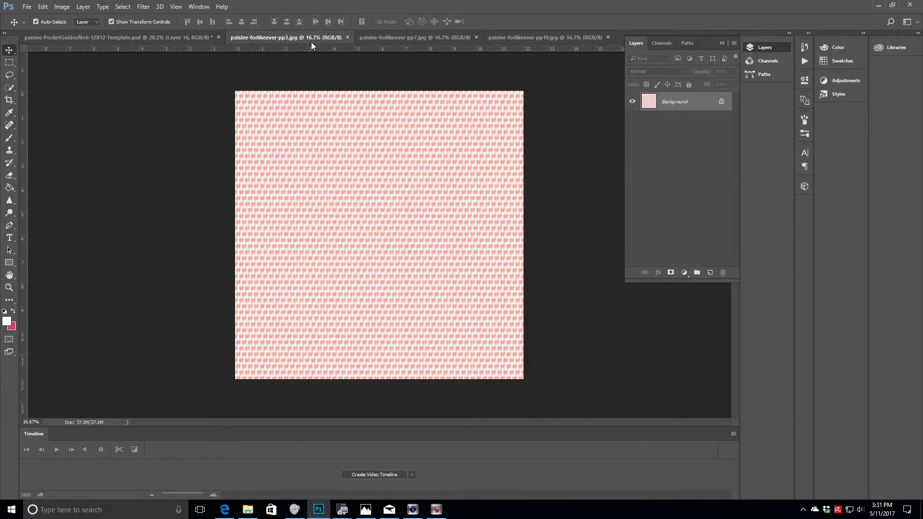
pyautogui.moveTo(701, 103); pyautogui.dragTo(395, 80)
pyautogui.moveTo(267, 69); pyautogui.dragTo(383, 72)
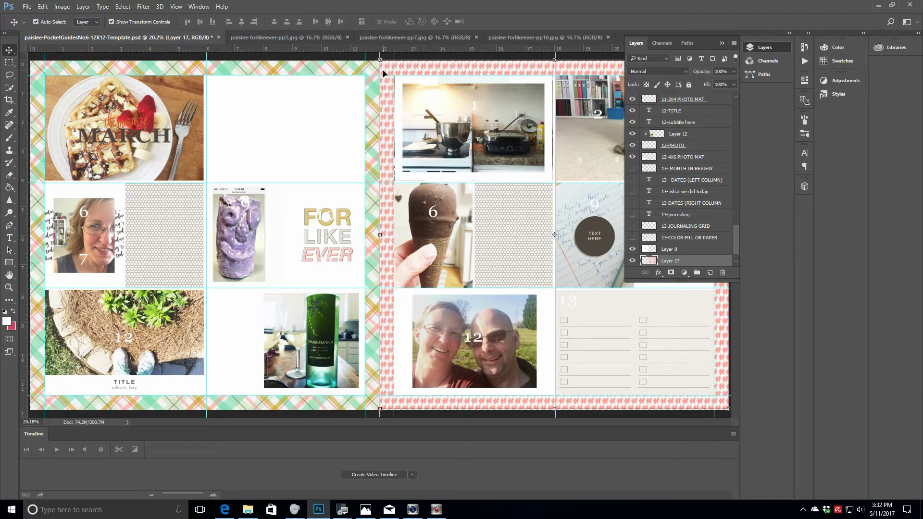
pyautogui.click(723, 43)
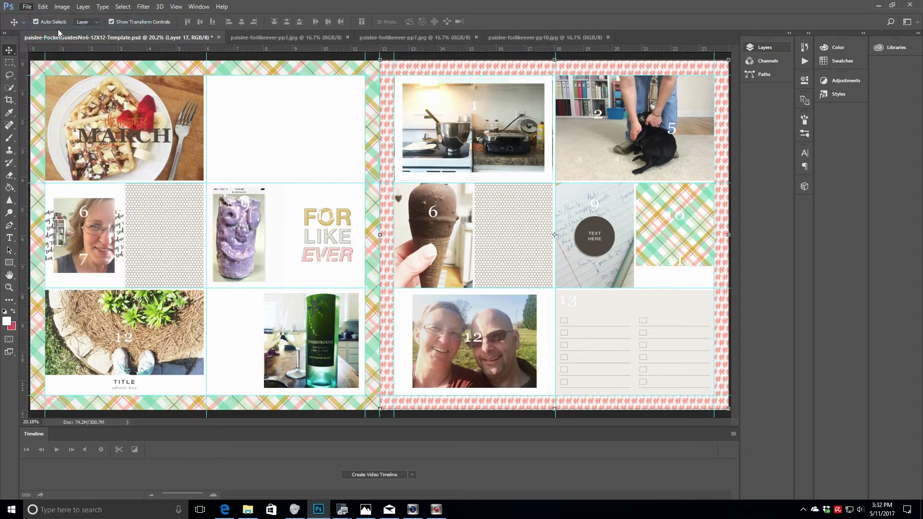
# Step: Open paislee-forlikeever-pp9 from the paislee-forlikeever-papers folder, enlarging the thumbnails to compare the papers
pyautogui.hotkey('ctrl', 'o')
pyautogui.click(346, 46)
pyautogui.doubleClick(240, 111)
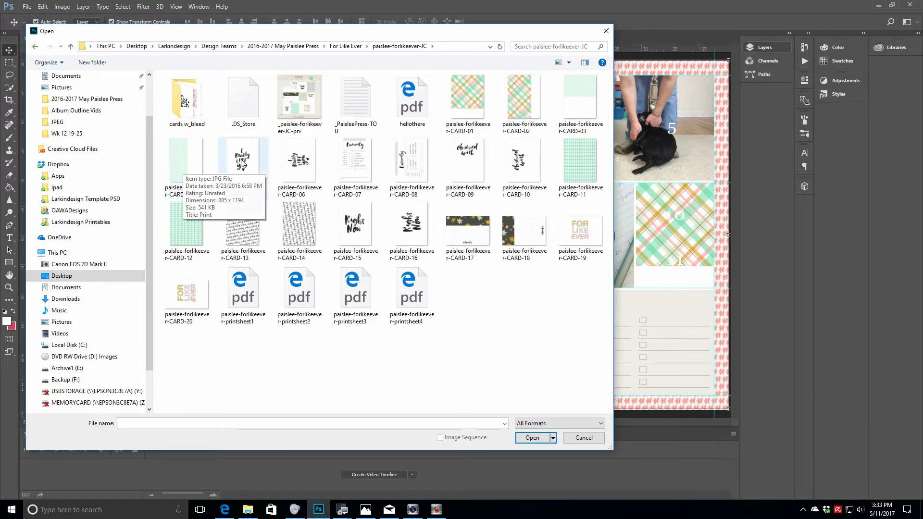
pyautogui.click(345, 46)
pyautogui.doubleClick(243, 128)
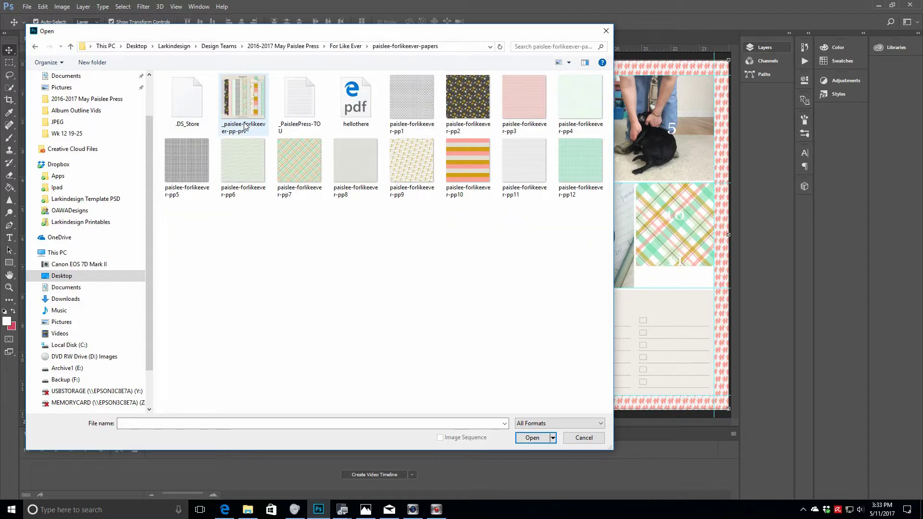
pyautogui.click(569, 62)
pyautogui.click(608, 39)
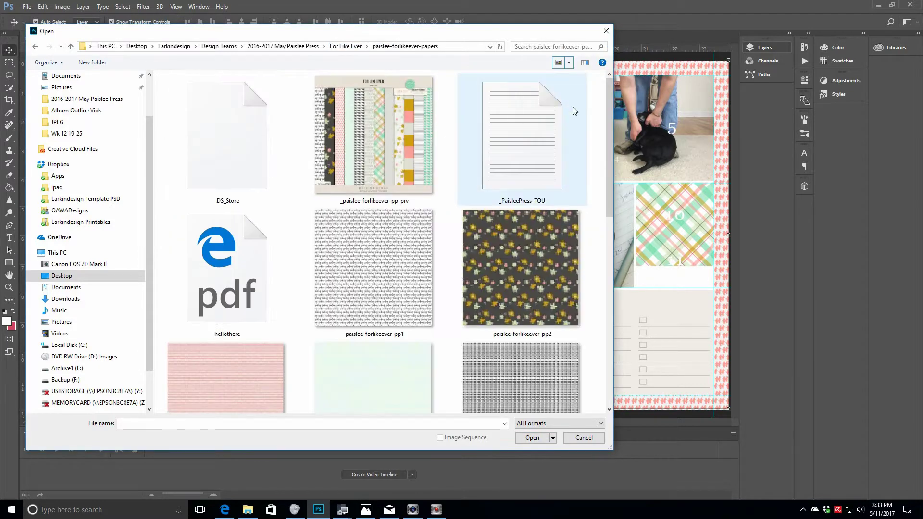
pyautogui.moveTo(609, 87); pyautogui.dragTo(596, 280)
pyautogui.click(226, 212)
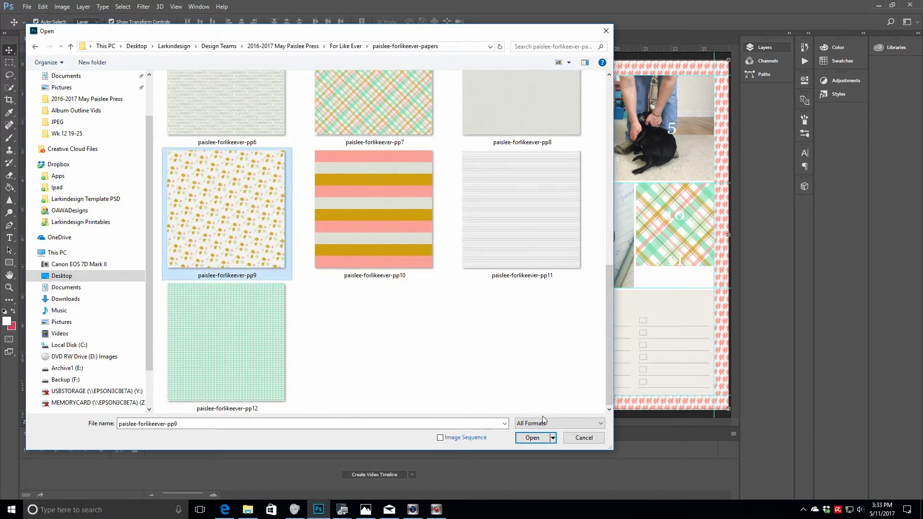
pyautogui.click(530, 438)
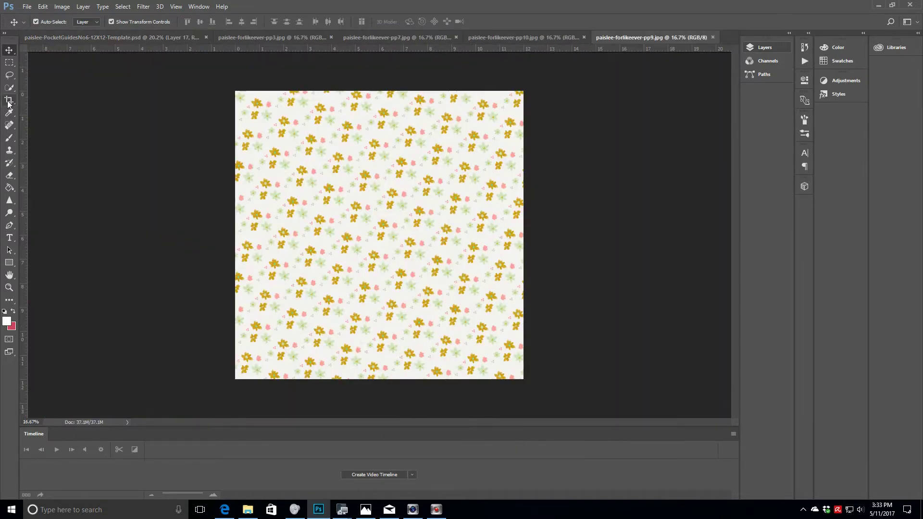
# Step: Crop the floral pp9 paper to 6 x 4 in at 300 px/in, keeping an area near its left edge
pyautogui.click(9, 102)
pyautogui.click(156, 24)
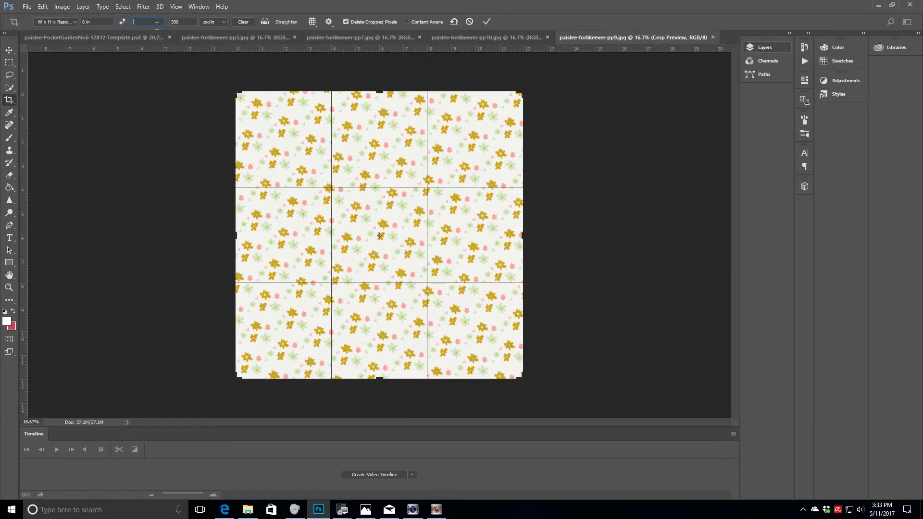
pyautogui.write('4')
pyautogui.moveTo(523, 141); pyautogui.dragTo(447, 176)
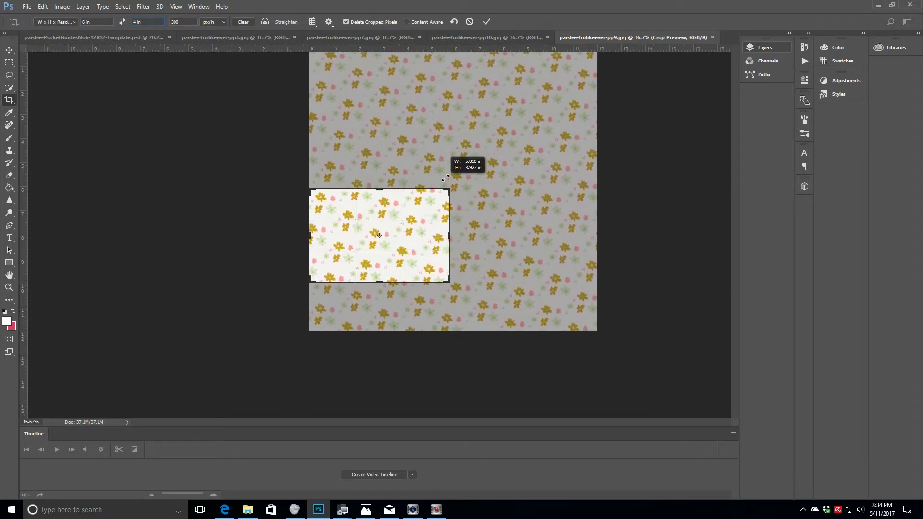
pyautogui.press('Return')
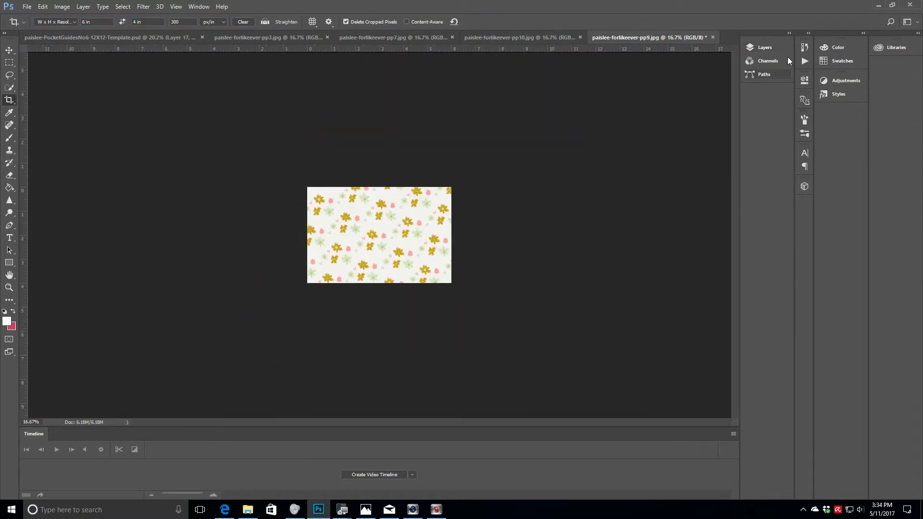
# Step: Copy the cropped floral paper into the template and move its layer directly above 5-4X6 PHOTO MAT
pyautogui.click(769, 47)
pyautogui.moveTo(683, 99); pyautogui.dragTo(285, 118)
pyautogui.moveTo(705, 262); pyautogui.dragTo(687, 105)
pyautogui.scroll(3, 738, 216)
pyautogui.moveTo(690, 251); pyautogui.dragTo(706, 131)
pyautogui.scroll(5, 739, 212)
pyautogui.click(9, 49)
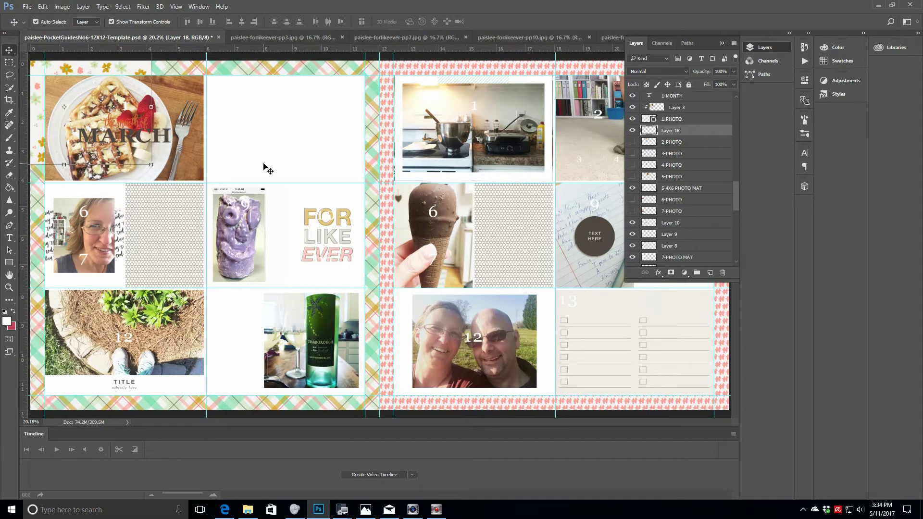
pyautogui.click(696, 188)
pyautogui.moveTo(700, 131); pyautogui.dragTo(693, 188)
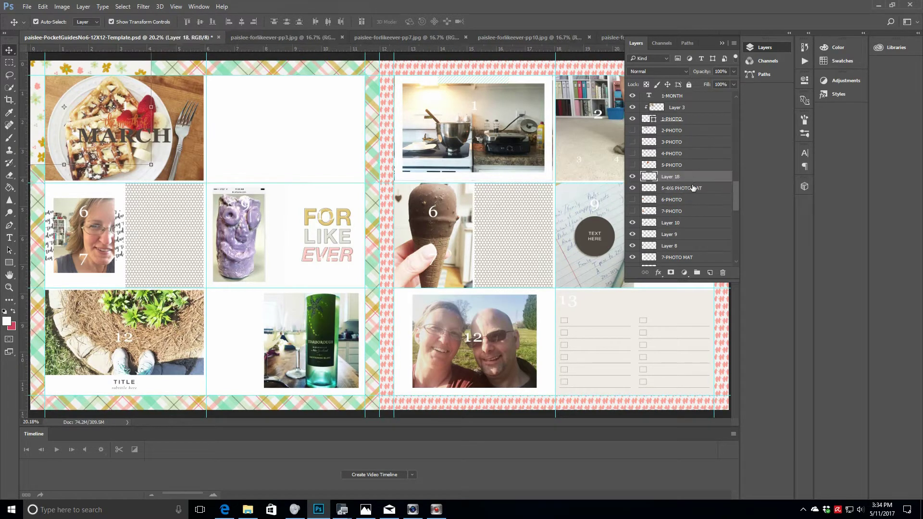
# Step: Scale the floral paper to about 90% and fit it over the empty 4x6 slot beside the waffle photo
pyautogui.click(693, 190)
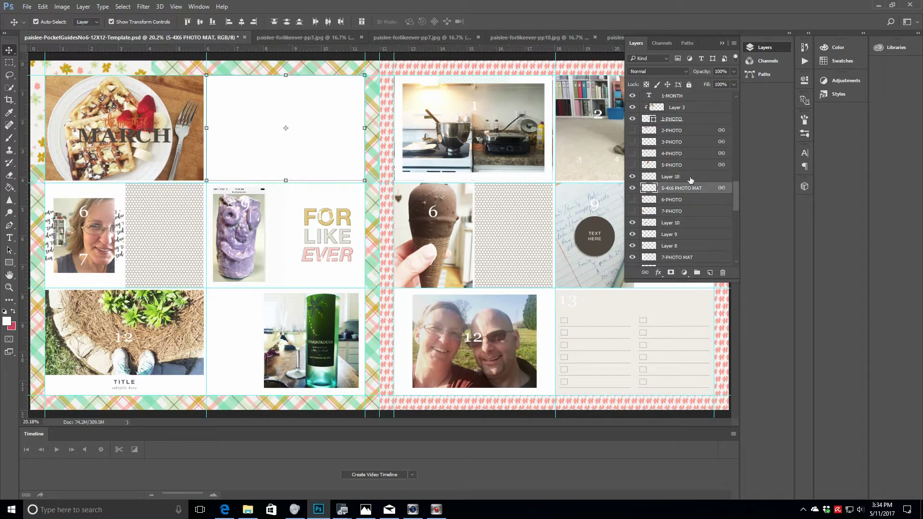
pyautogui.click(691, 178)
pyautogui.moveTo(111, 71); pyautogui.dragTo(325, 99)
pyautogui.hotkey('ctrl', 't')
pyautogui.moveTo(192, 192); pyautogui.dragTo(207, 179)
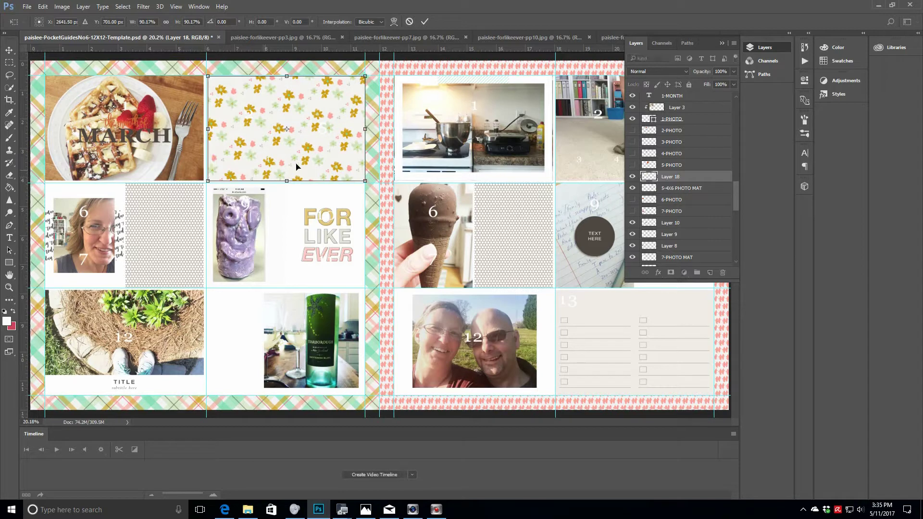
pyautogui.moveTo(322, 161); pyautogui.dragTo(321, 162)
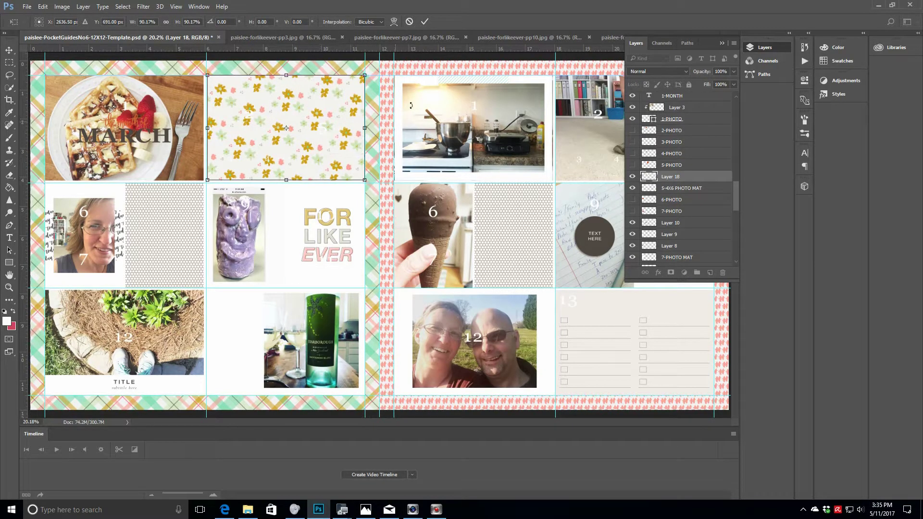
pyautogui.click(425, 21)
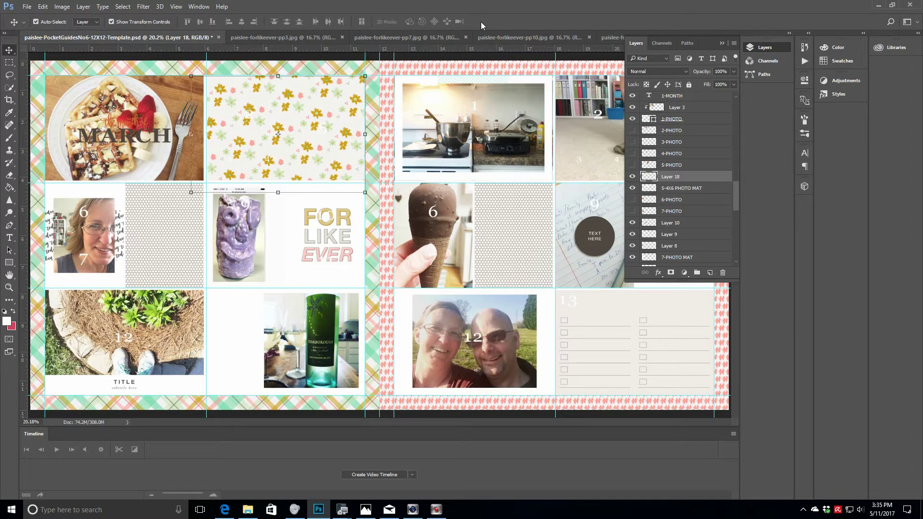
# Step: Close the pp3 and pp7 paper files and copy the striped paislee-forlikeever-pp10 paper into the layout template
pyautogui.click(259, 37)
pyautogui.click(331, 38)
pyautogui.click(321, 40)
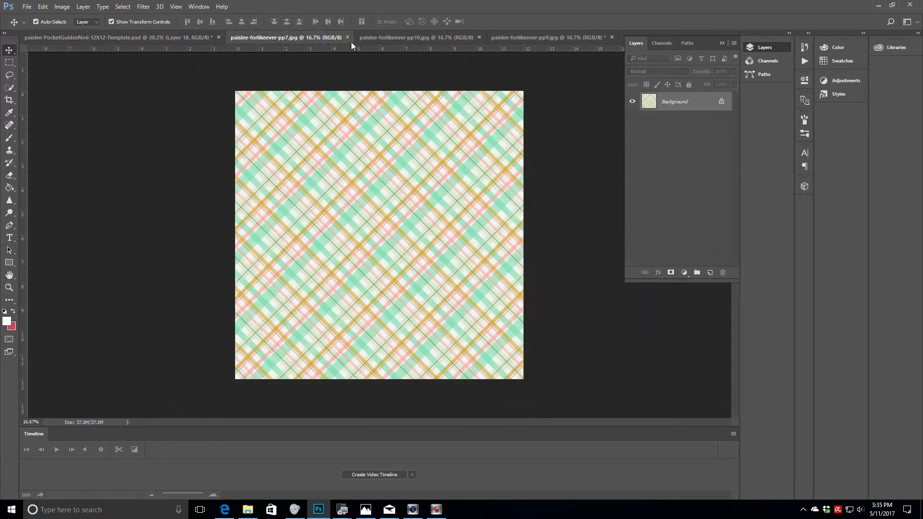
pyautogui.click(351, 41)
pyautogui.click(322, 41)
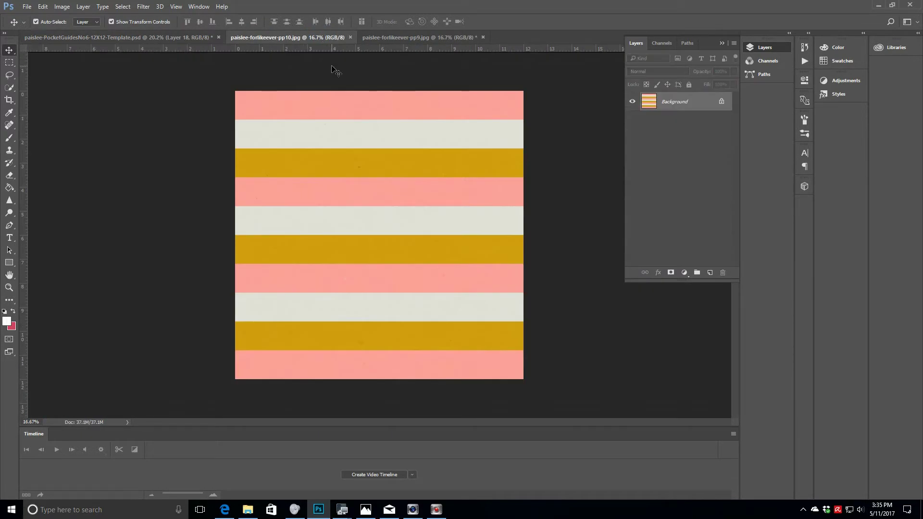
pyautogui.moveTo(702, 104); pyautogui.dragTo(156, 66)
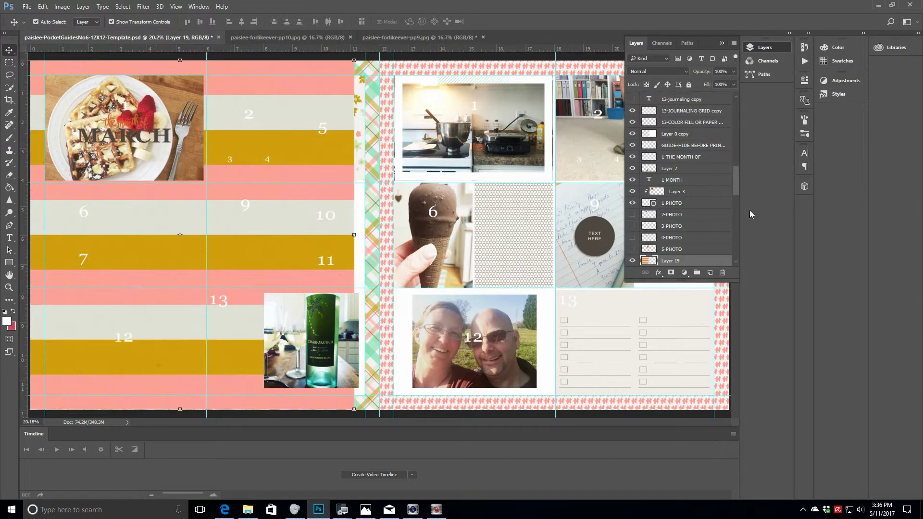
# Step: Try moving the striped paper's layer above 8-PAPER OR PHOTO copy and clipping it to that layer
pyautogui.moveTo(695, 263); pyautogui.dragTo(692, 127)
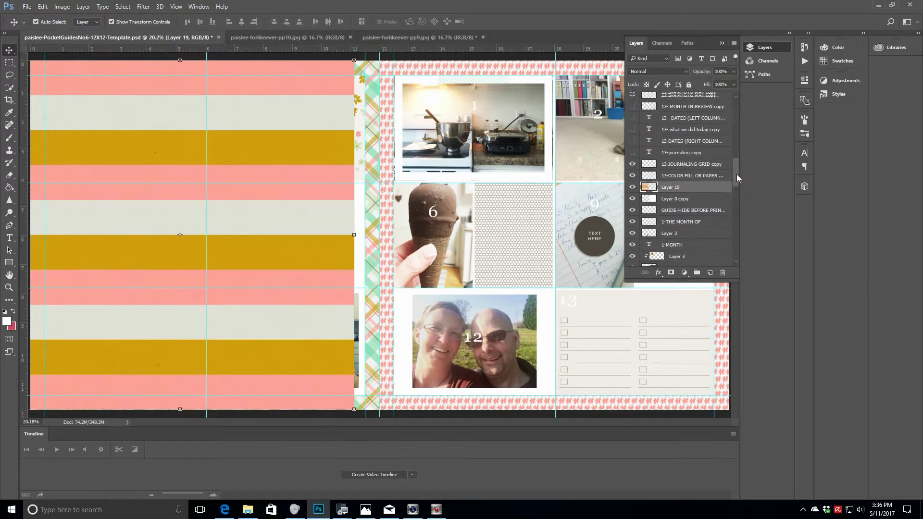
pyautogui.moveTo(690, 244); pyautogui.dragTo(699, 154)
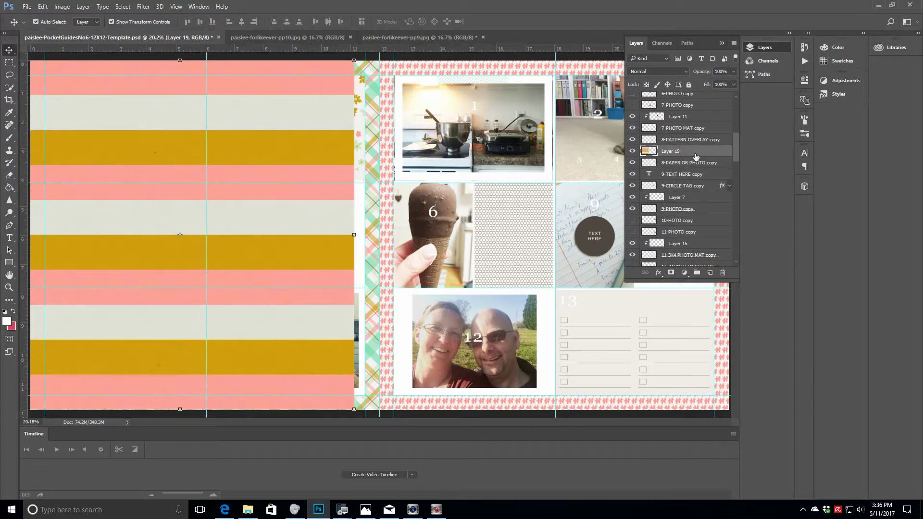
pyautogui.rightClick(695, 156)
pyautogui.click(739, 237)
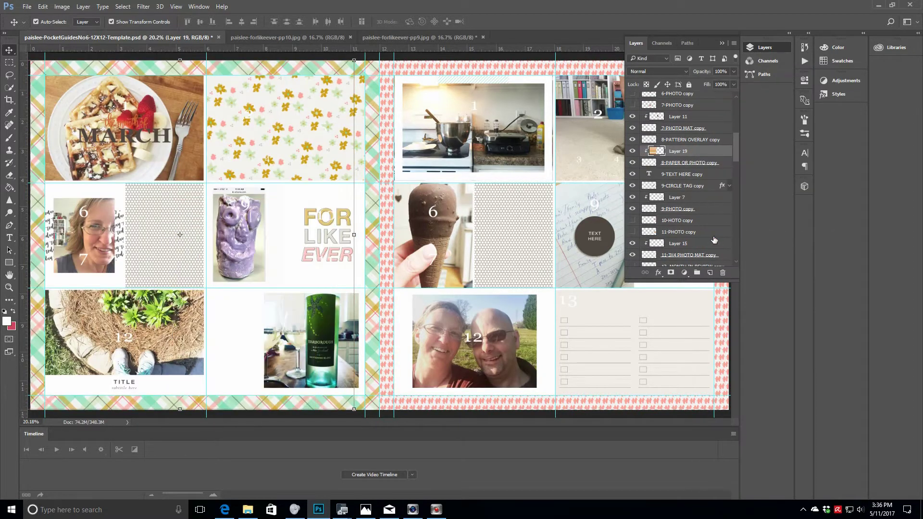
# Step: Release the striped paper's clipping mask from 8-PAPER OR PHOTO copy
pyautogui.click(695, 141)
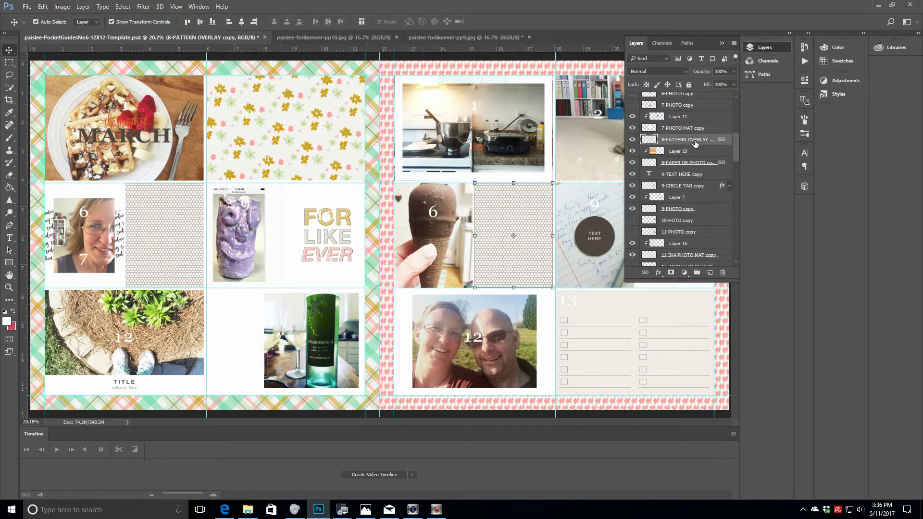
pyautogui.click(692, 153)
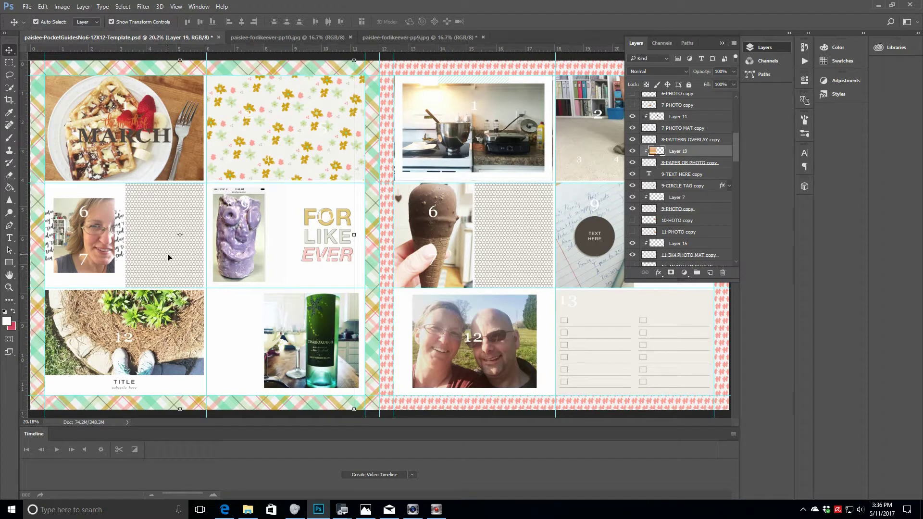
pyautogui.rightClick(698, 154)
pyautogui.click(716, 232)
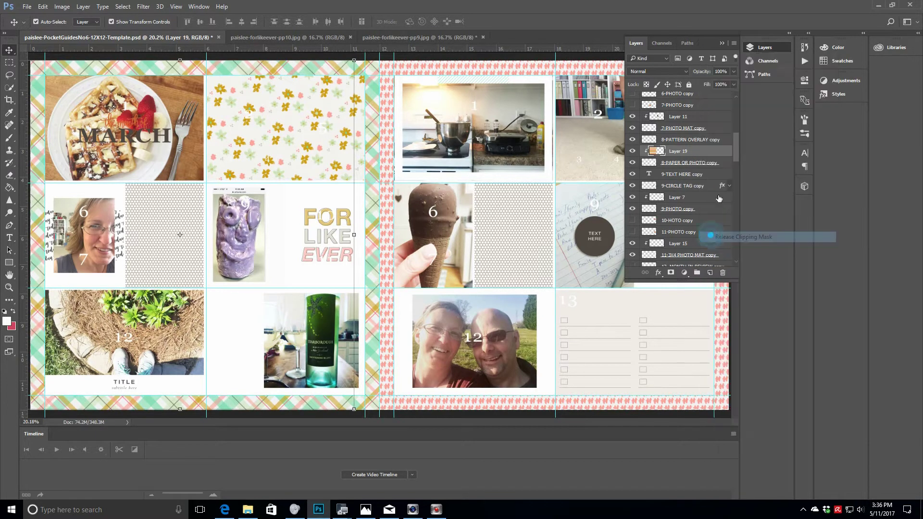
# Step: Move the striped paper's layer down the stack to sit between 8-PATTERN OVERLAY and 8-PAPER OR PHOTO
pyautogui.scroll(-2, 736, 145)
pyautogui.moveTo(694, 98); pyautogui.dragTo(687, 251)
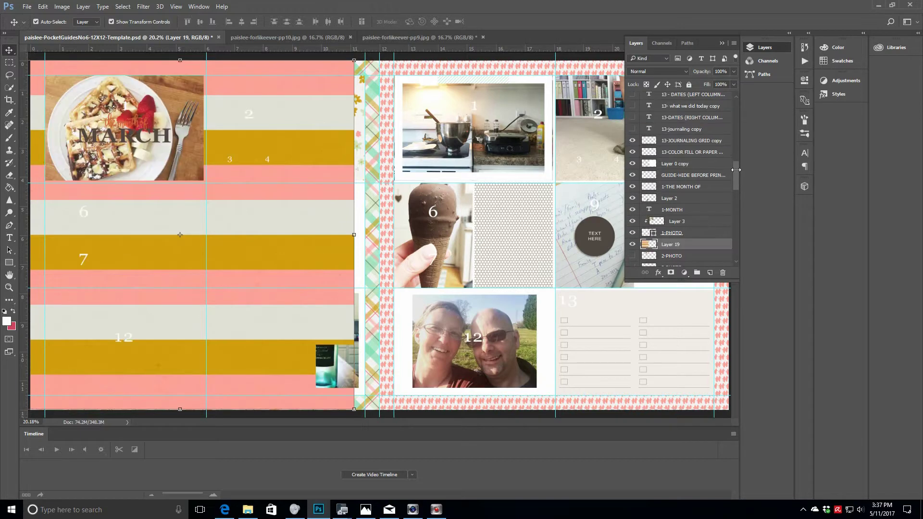
pyautogui.scroll(-3, 687, 192)
pyautogui.moveTo(692, 131); pyautogui.dragTo(692, 243)
pyautogui.scroll(-3, 739, 203)
pyautogui.scroll(-1, 739, 203)
pyautogui.moveTo(692, 155); pyautogui.dragTo(691, 195)
# Step: Hide the 8-PATTERN OVERLAY layer and clip the striped paper to 8-PAPER OR PHOTO
pyautogui.click(632, 176)
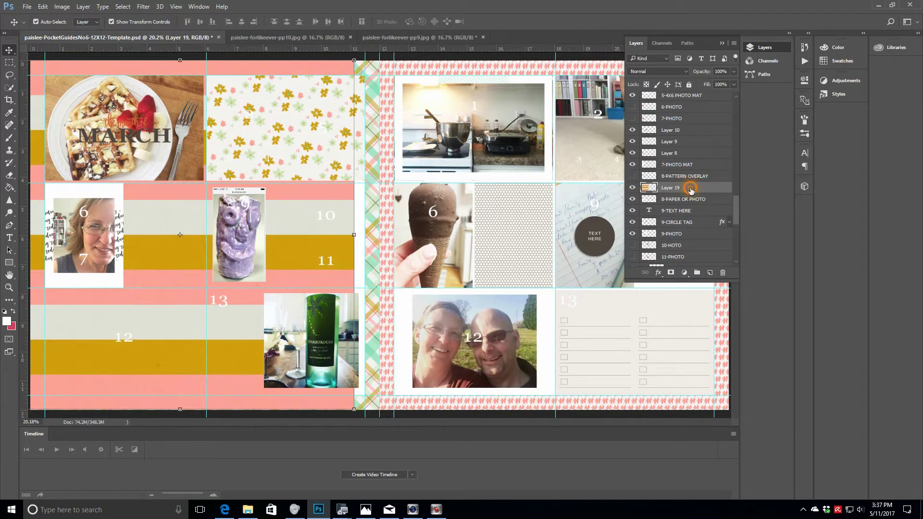
pyautogui.rightClick(691, 187)
pyautogui.click(697, 236)
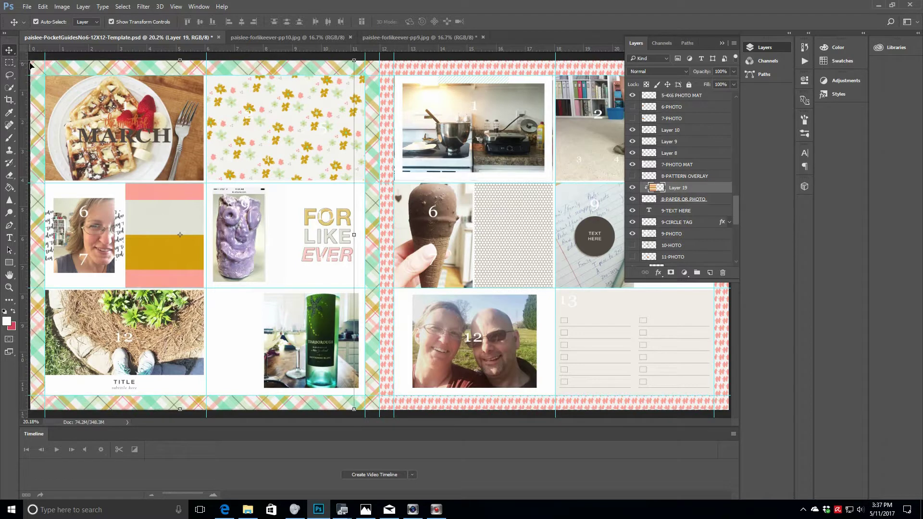
# Step: Scale down the striped paper and reposition it so narrower stripes fill slot 8 on the left page
pyautogui.moveTo(354, 61); pyautogui.dragTo(252, 159)
pyautogui.moveTo(140, 253); pyautogui.dragTo(163, 241)
pyautogui.moveTo(255, 154); pyautogui.dragTo(236, 174)
pyautogui.click(424, 22)
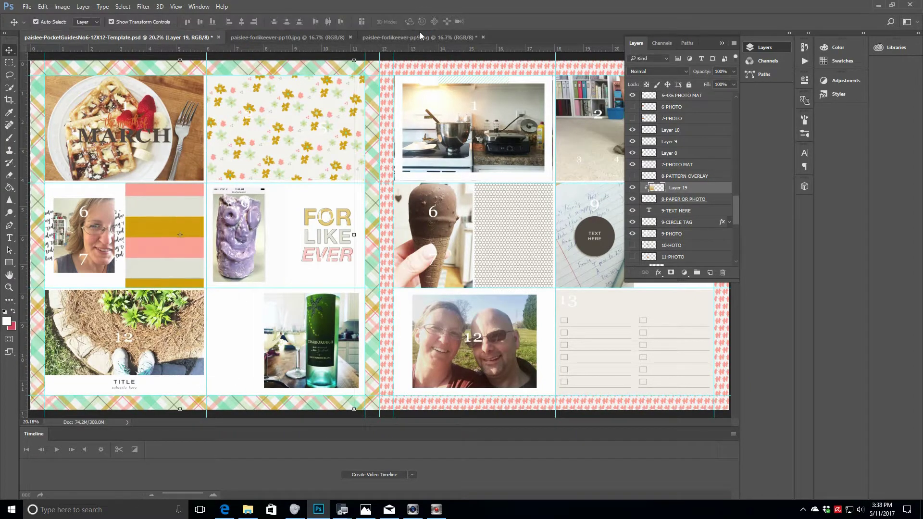
# Step: Select the right page's 8-PATTERN OVERLAY copy layer and open paislee-forlikeever-pp6 from the papers folder
pyautogui.click(528, 240)
pyautogui.click(27, 6)
pyautogui.click(39, 26)
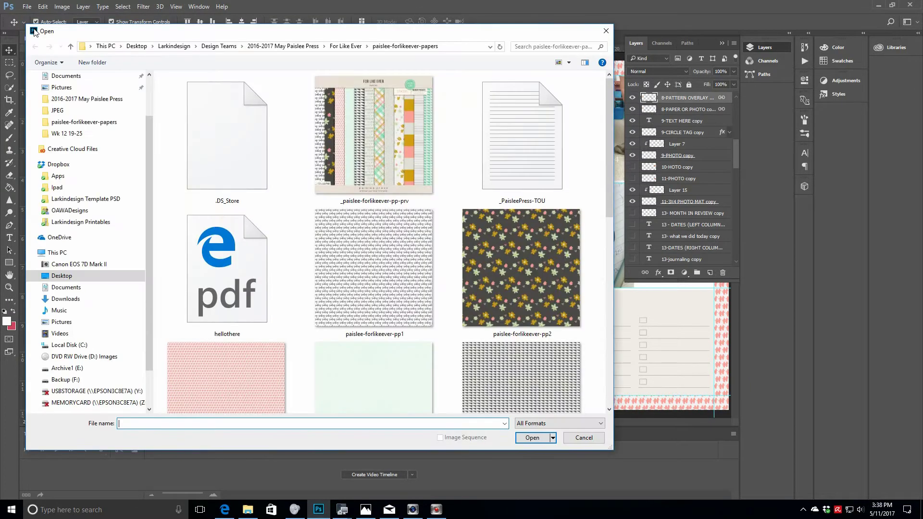
pyautogui.moveTo(609, 130); pyautogui.dragTo(621, 217)
pyautogui.click(265, 291)
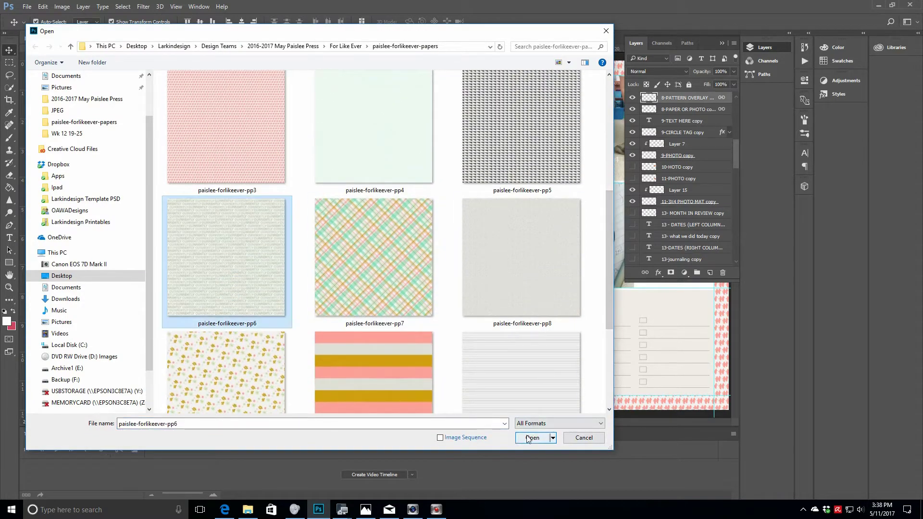
pyautogui.click(532, 437)
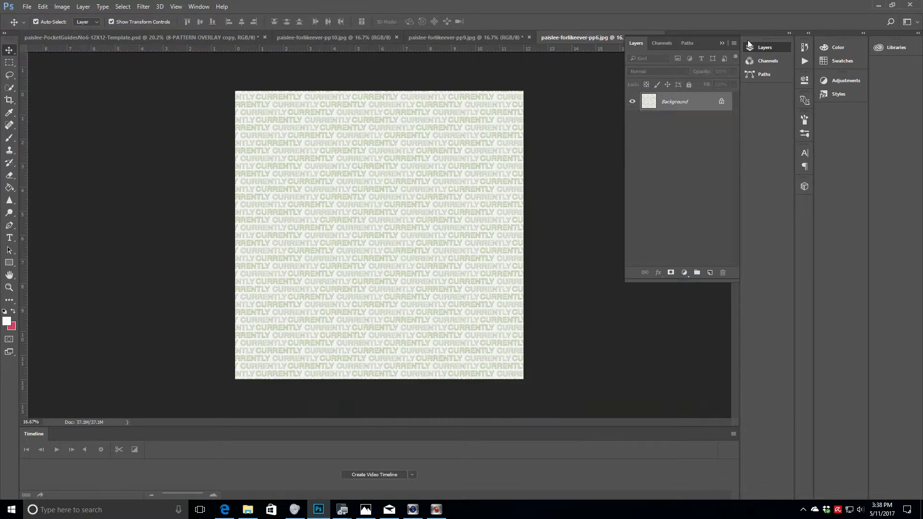
# Step: Copy the pp6 paper into the template over the right page's slot 8, placing its layer directly above 8-PAPER OR PHOTO copy
pyautogui.moveTo(702, 106); pyautogui.dragTo(481, 210)
pyautogui.moveTo(134, 148); pyautogui.dragTo(448, 178)
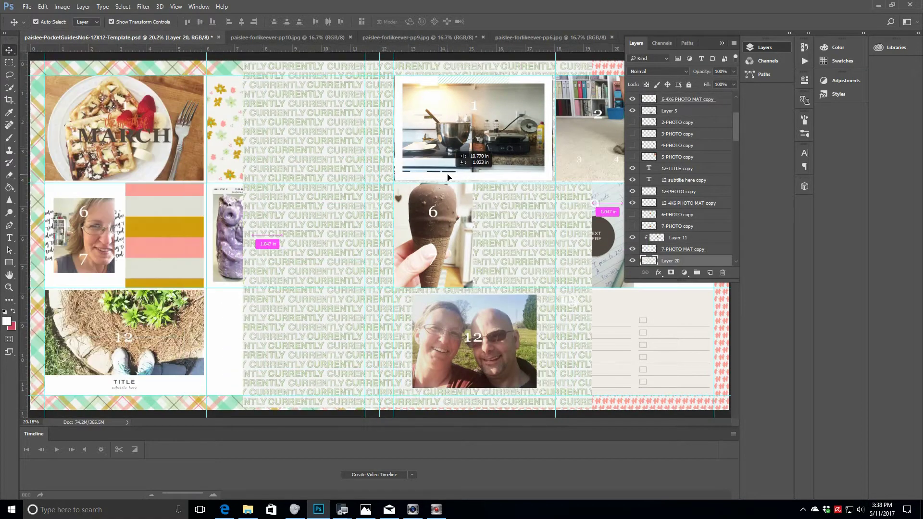
pyautogui.moveTo(737, 126); pyautogui.dragTo(691, 149)
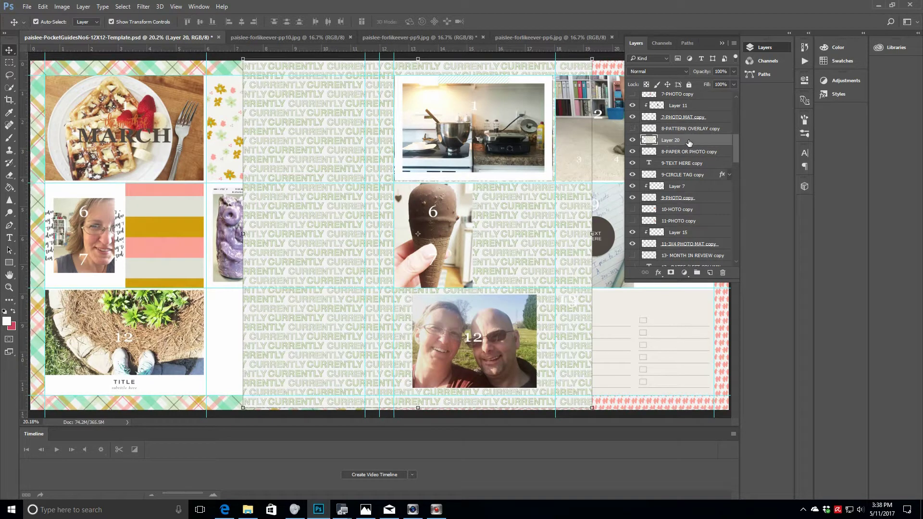
# Step: Clip the pp6 CURRENTLY paper to the right page's 8-PAPER OR PHOTO copy layer
pyautogui.rightClick(689, 140)
pyautogui.click(708, 238)
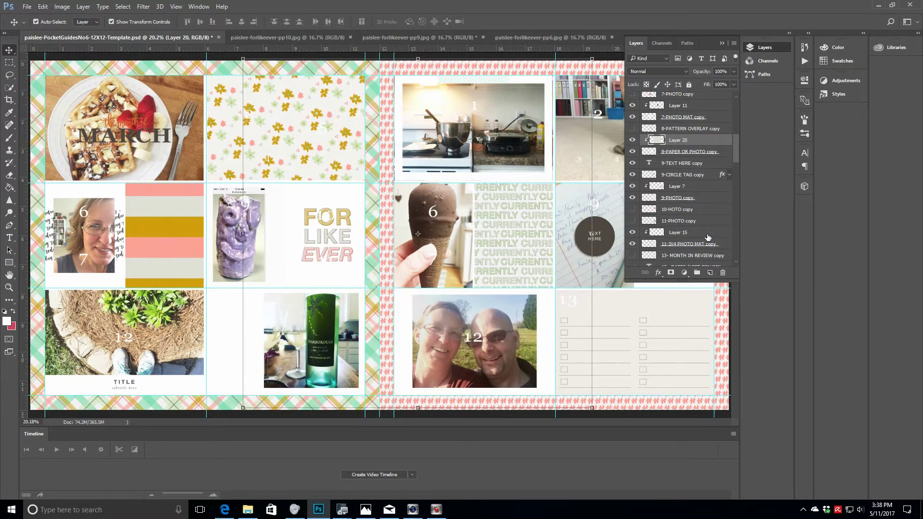
pyautogui.click(721, 43)
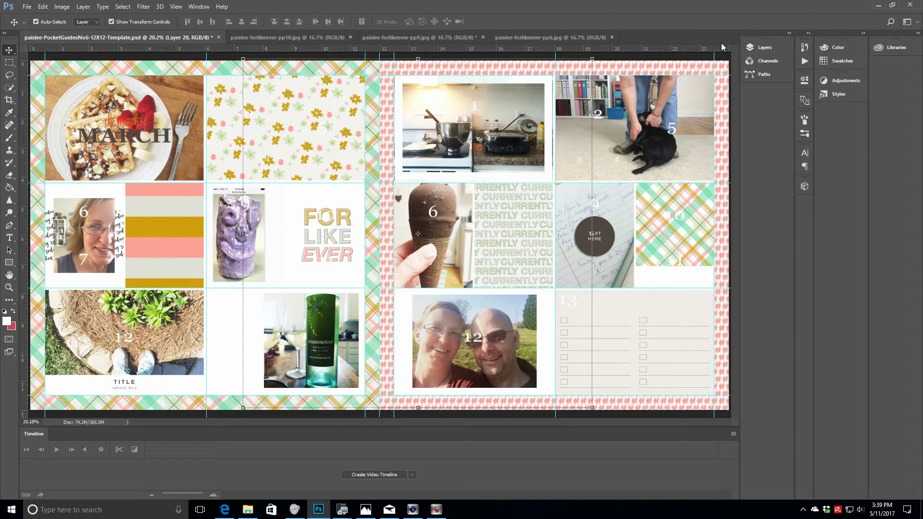
pyautogui.moveTo(505, 366); pyautogui.dragTo(504, 363)
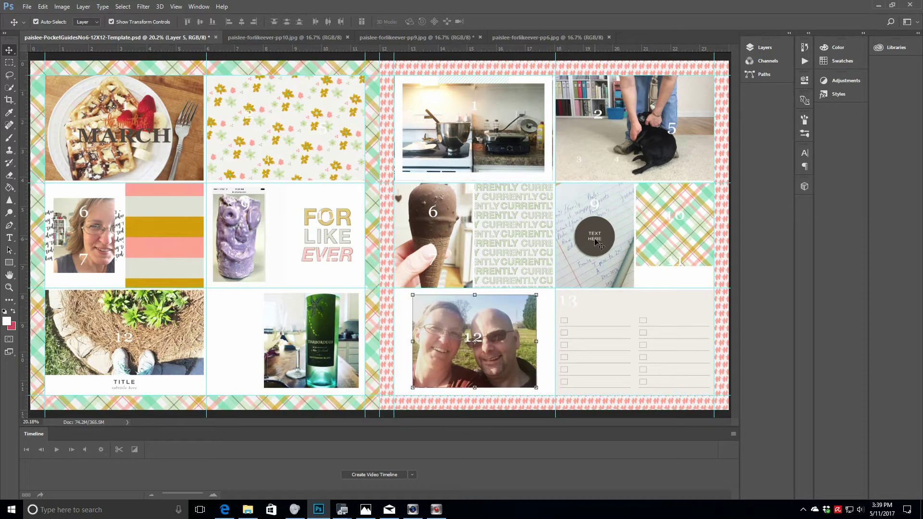
# Step: Hide the GUIDE-HIDE BEFORE PRINTING layers so the slot numbers are off on both pages
pyautogui.click(764, 47)
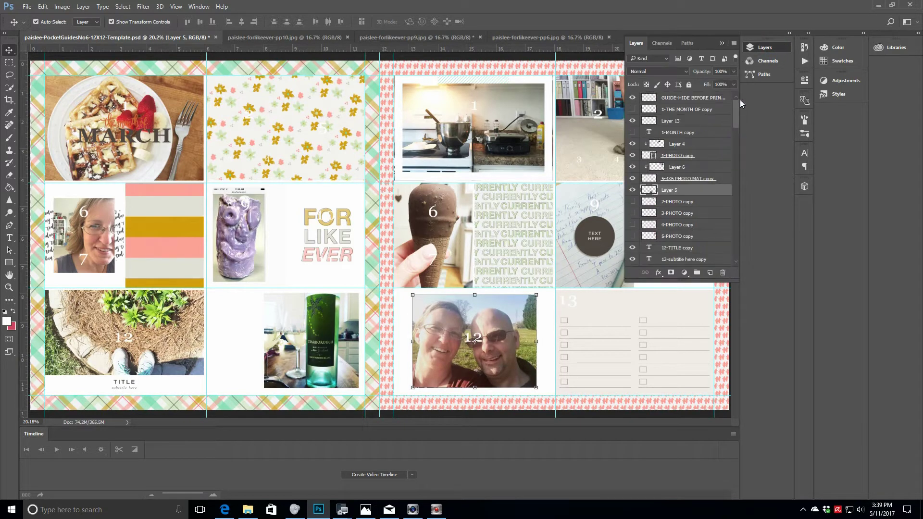
pyautogui.moveTo(737, 105); pyautogui.dragTo(738, 168)
pyautogui.click(632, 178)
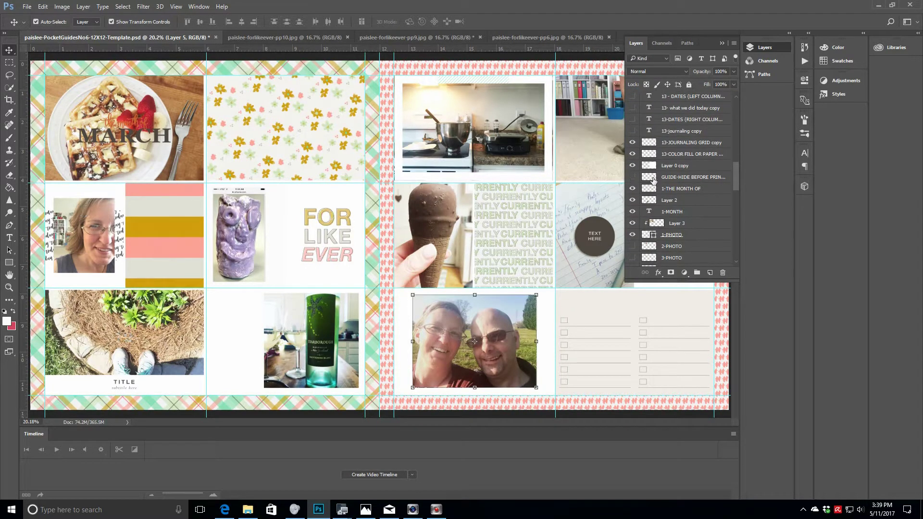
# Step: Release the waffle photo from its clipping mask in the left page's slot 1 and move it out of the slot
pyautogui.click(686, 189)
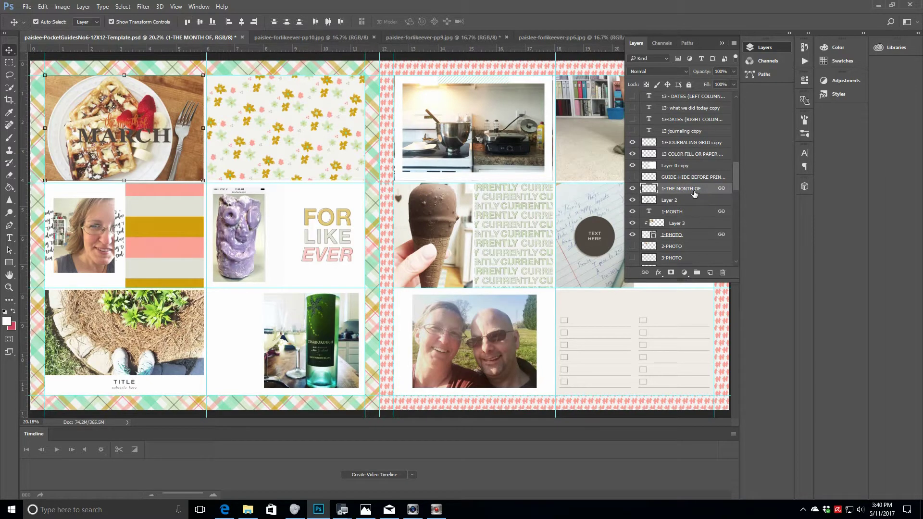
pyautogui.click(685, 214)
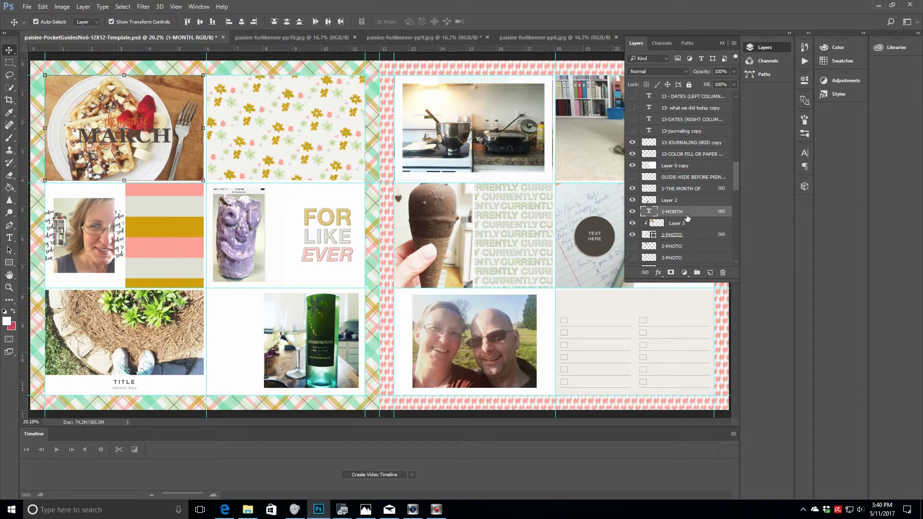
pyautogui.click(9, 287)
pyautogui.click(322, 250)
pyautogui.click(322, 250)
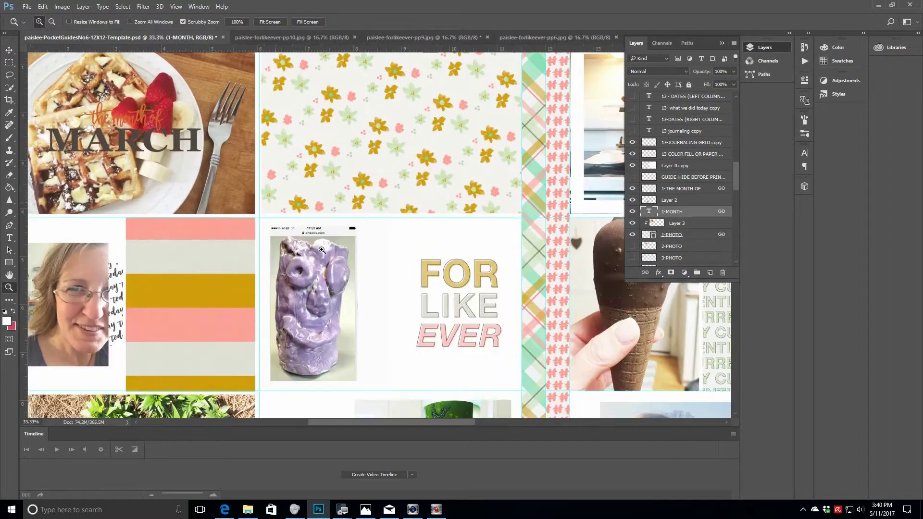
pyautogui.hscroll(-3, 457, 392)
pyautogui.scroll(3, 482, 228)
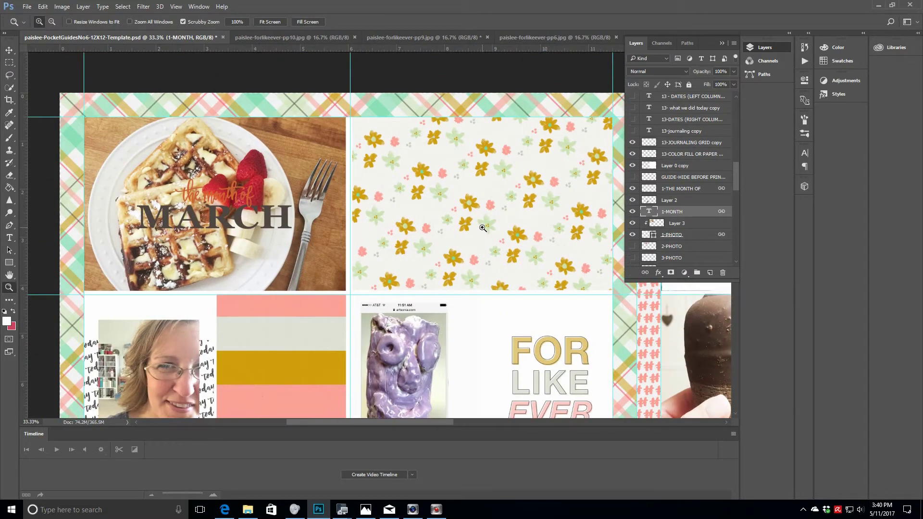
pyautogui.click(9, 50)
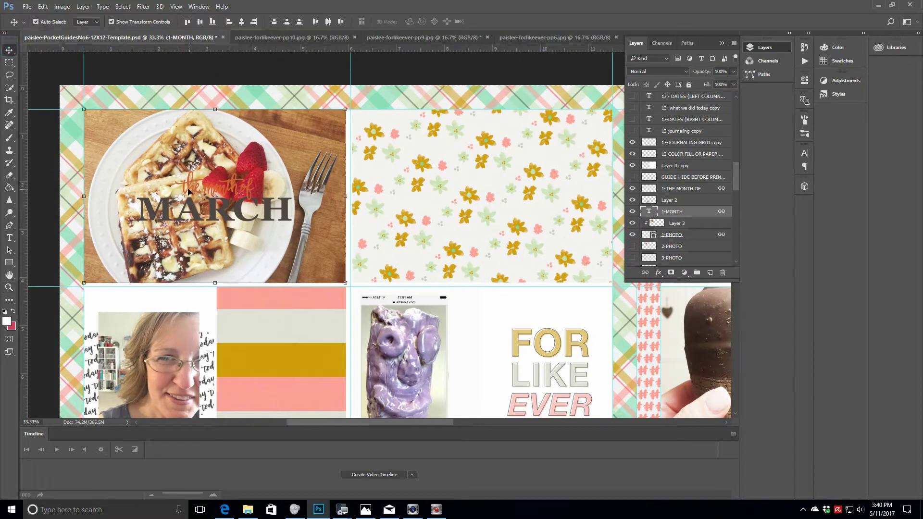
pyautogui.click(190, 191)
pyautogui.click(303, 145)
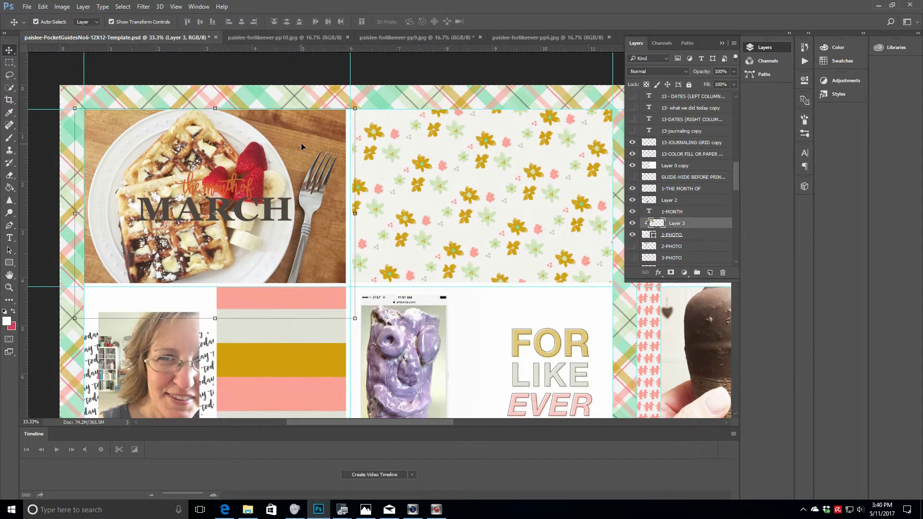
pyautogui.rightClick(701, 230)
pyautogui.click(745, 237)
pyautogui.moveTo(319, 124); pyautogui.dragTo(575, 199)
# Step: Move the floral paper behind the MARCH title in slot 1, layer it directly above 1-PHOTO, scale it to fit and clip it
pyautogui.moveTo(441, 134); pyautogui.dragTo(237, 140)
pyautogui.moveTo(734, 171); pyautogui.dragTo(702, 145)
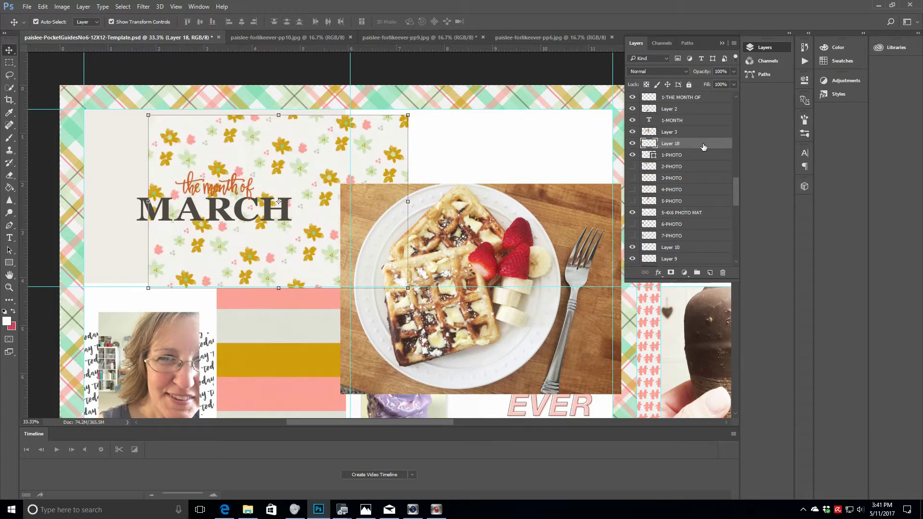
pyautogui.moveTo(289, 151); pyautogui.dragTo(221, 152)
pyautogui.moveTo(339, 282); pyautogui.dragTo(348, 289)
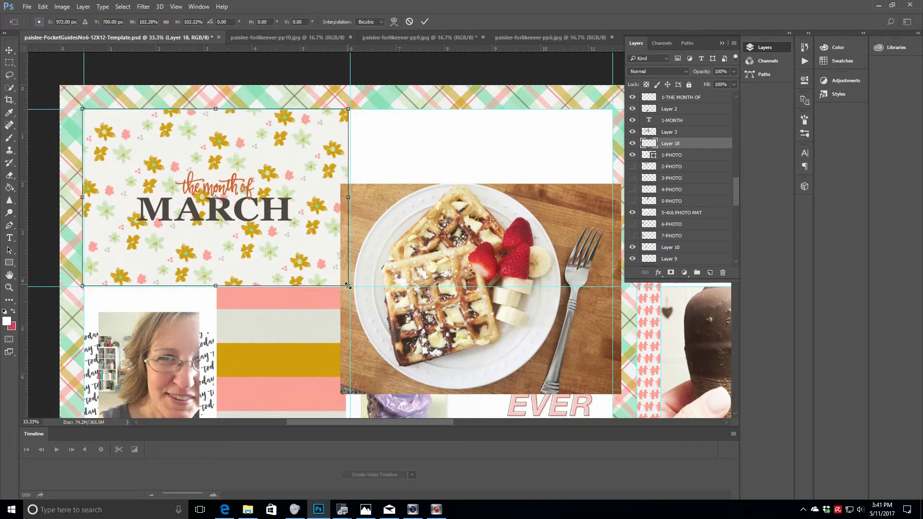
pyautogui.rightClick(688, 144)
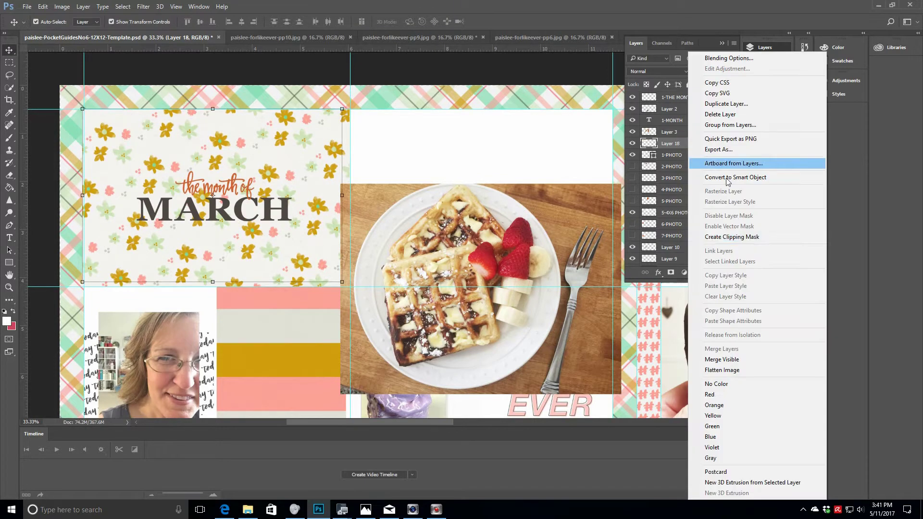
pyautogui.click(707, 235)
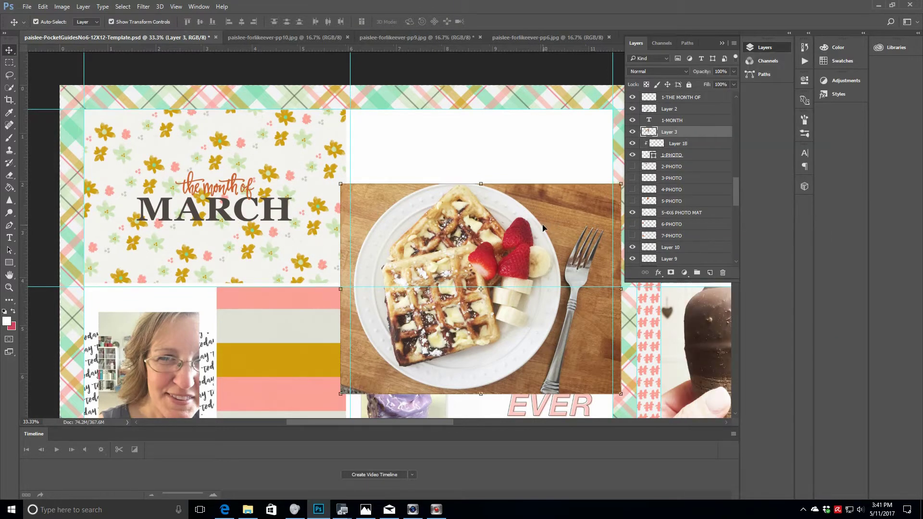
# Step: Move the waffle photo into the emptied 4x6 slot beside the MARCH card and scale it down to leave a white border
pyautogui.moveTo(546, 222); pyautogui.dragTo(558, 161)
pyautogui.hotkey('ctrl', 't')
pyautogui.moveTo(633, 322); pyautogui.dragTo(575, 246)
pyautogui.moveTo(479, 165); pyautogui.dragTo(485, 171)
pyautogui.click(425, 21)
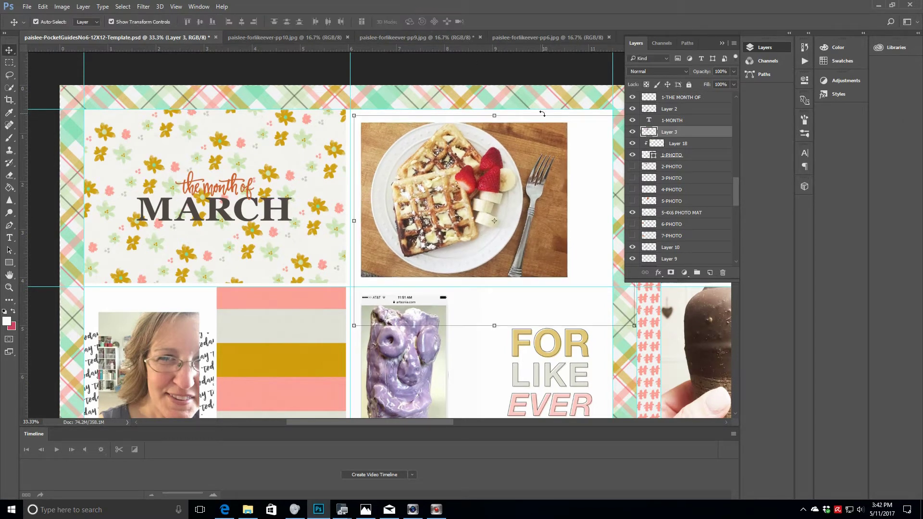
# Step: Replace the TITLE text under the garden photo with "LILLIES!"
pyautogui.press('z')
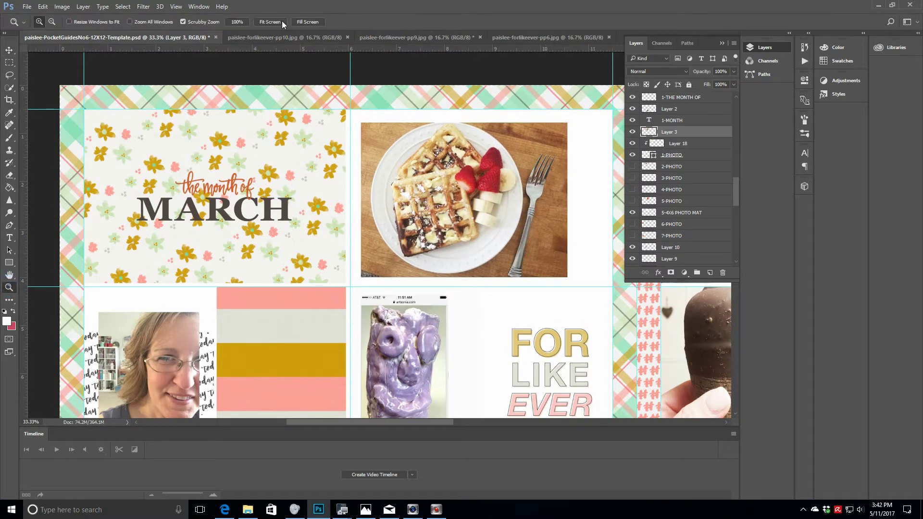
pyautogui.click(270, 22)
pyautogui.click(721, 43)
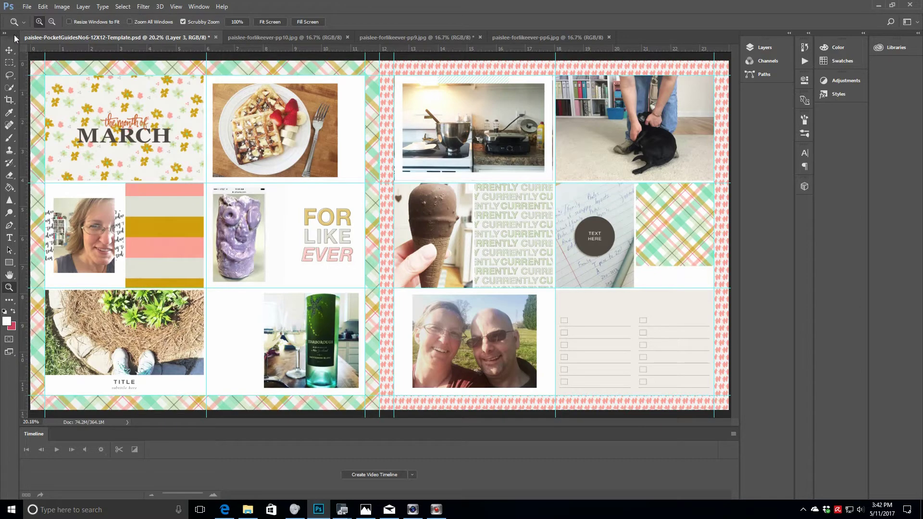
pyautogui.moveTo(138, 391); pyautogui.dragTo(252, 365)
pyautogui.press('v')
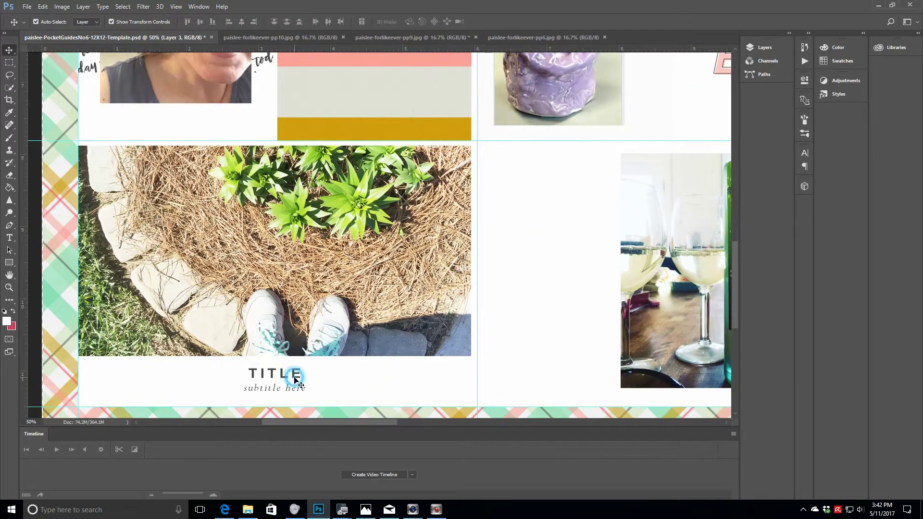
pyautogui.click(294, 377)
pyautogui.press('t')
pyautogui.click(301, 373)
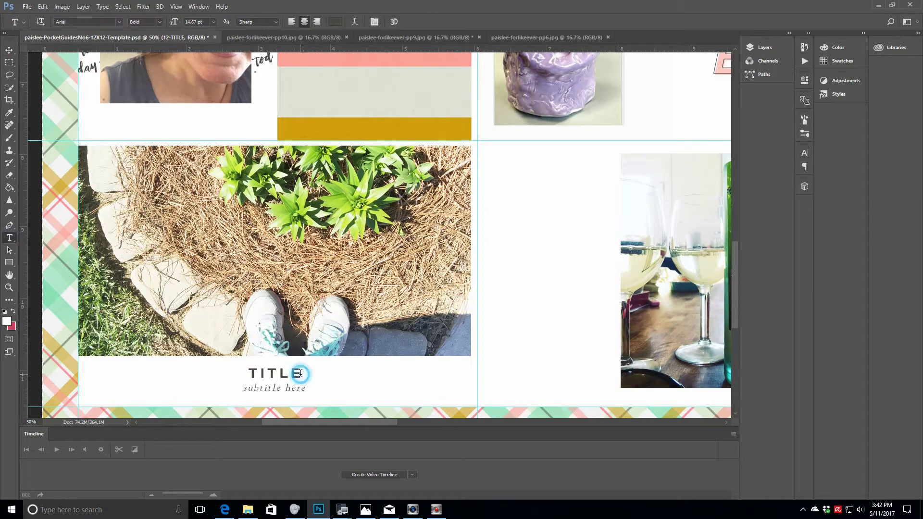
pyautogui.press('BackSpace')
pyautogui.press('BackSpace')
pyautogui.press('BackSpace')
pyautogui.press('BackSpace')
pyautogui.press('BackSpace')
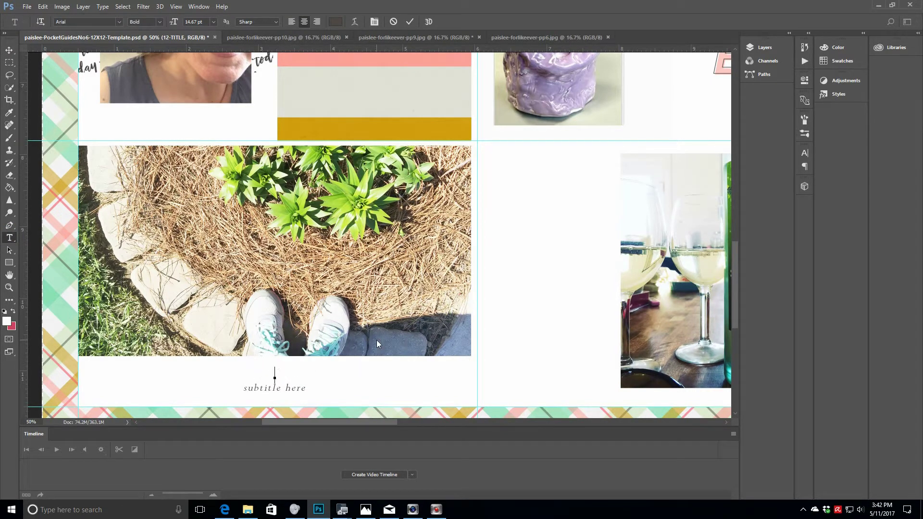
pyautogui.write('LILLIES!')
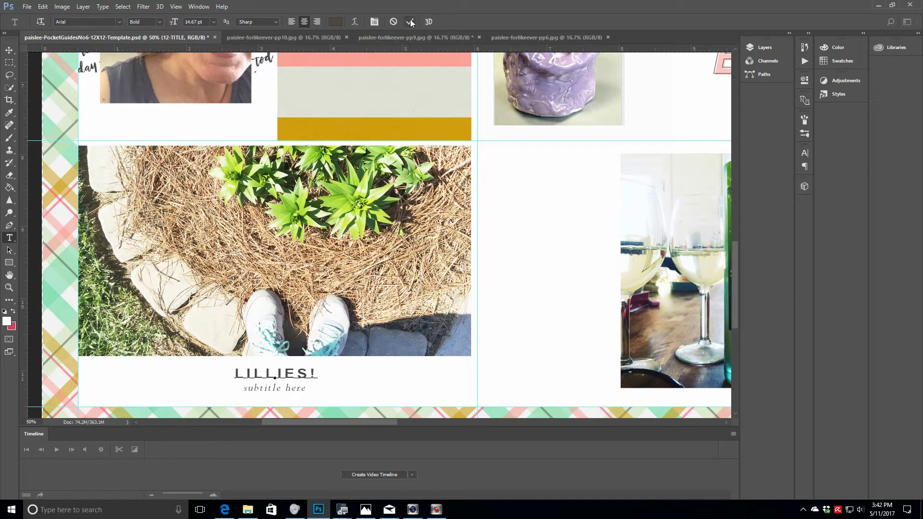
# Step: Replace the subtitle under LILLIES! with "always so happy to see you!"
pyautogui.click(307, 389)
pyautogui.press('Left')
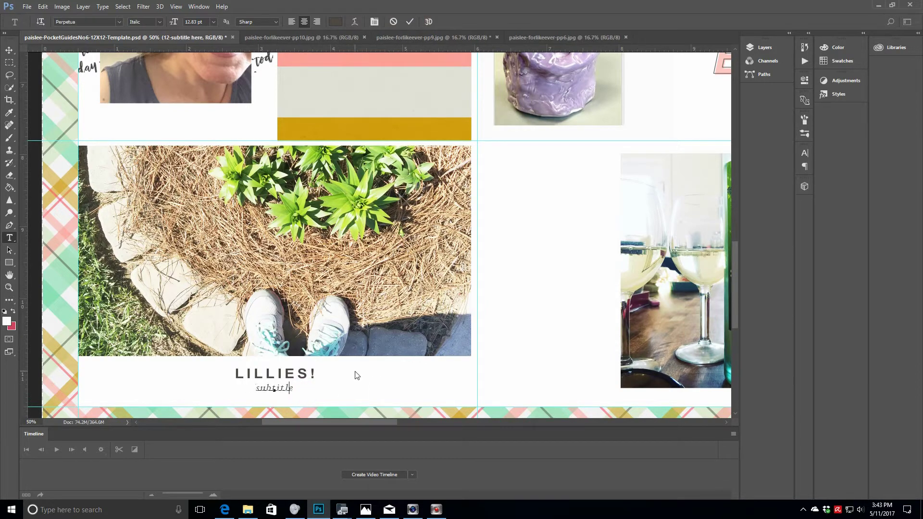
pyautogui.write('always so happy to see you!')
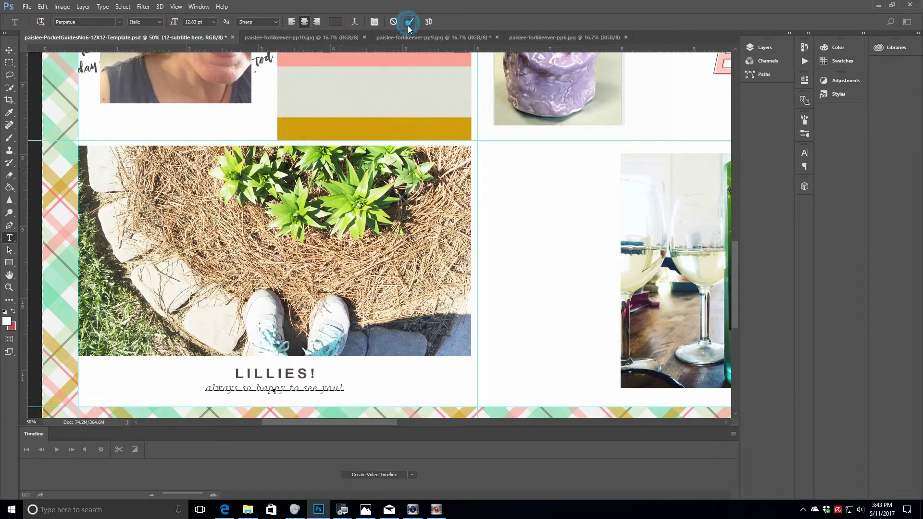
pyautogui.click(410, 22)
# Step: Replace the text in the right page's circle tag with "TAKING CARE OF MEMORIES" on three lines and shift it up to centre it
pyautogui.scroll(3, 738, 268)
pyautogui.moveTo(736, 263); pyautogui.dragTo(734, 232)
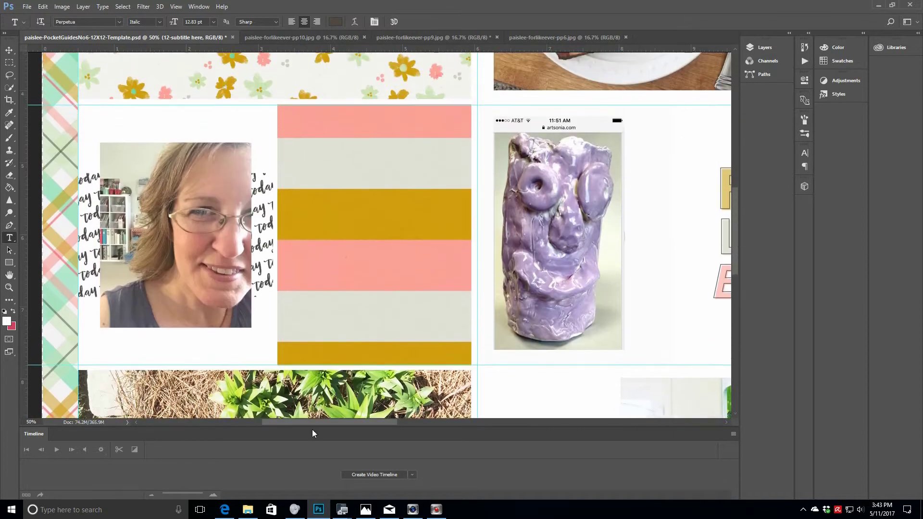
pyautogui.moveTo(311, 423); pyautogui.dragTo(511, 445)
pyautogui.click(9, 50)
pyautogui.click(403, 237)
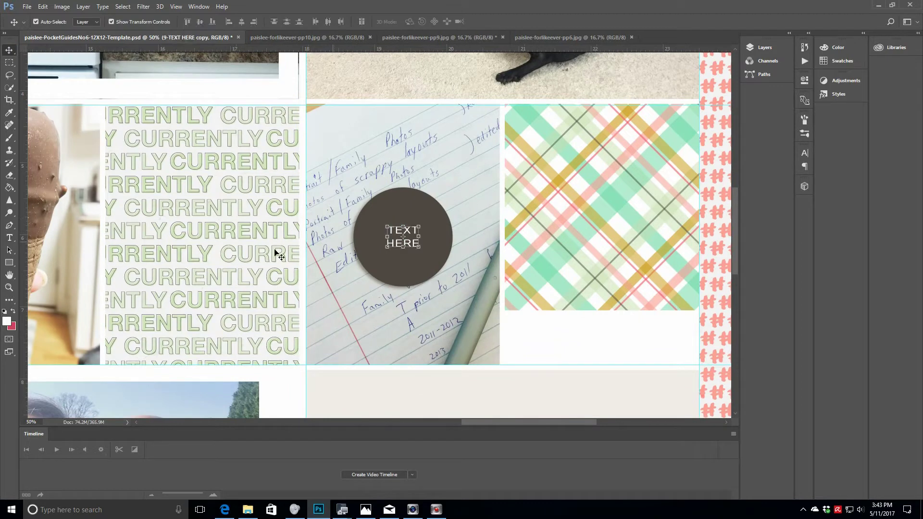
pyautogui.click(9, 237)
pyautogui.click(392, 231)
pyautogui.hotkey('ctrl', 'a')
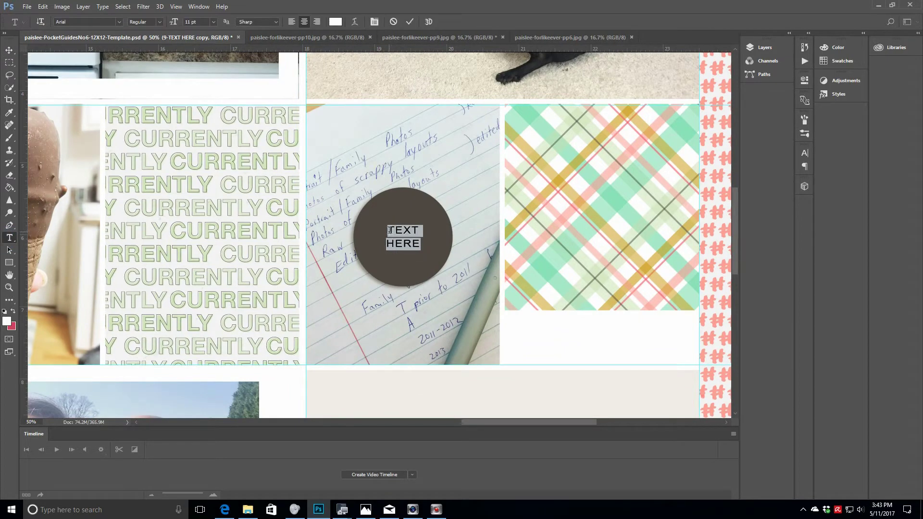
pyautogui.write('TAKING CARE OF ')
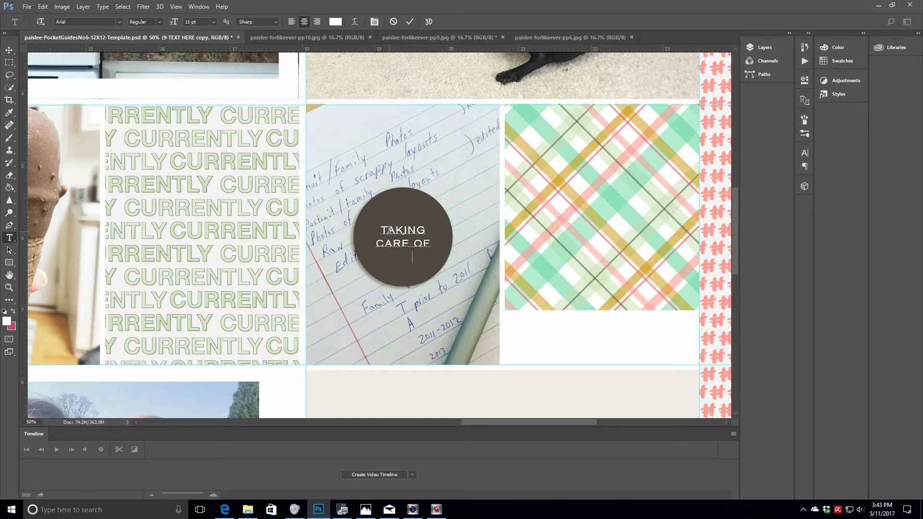
pyautogui.write('MEMORIES')
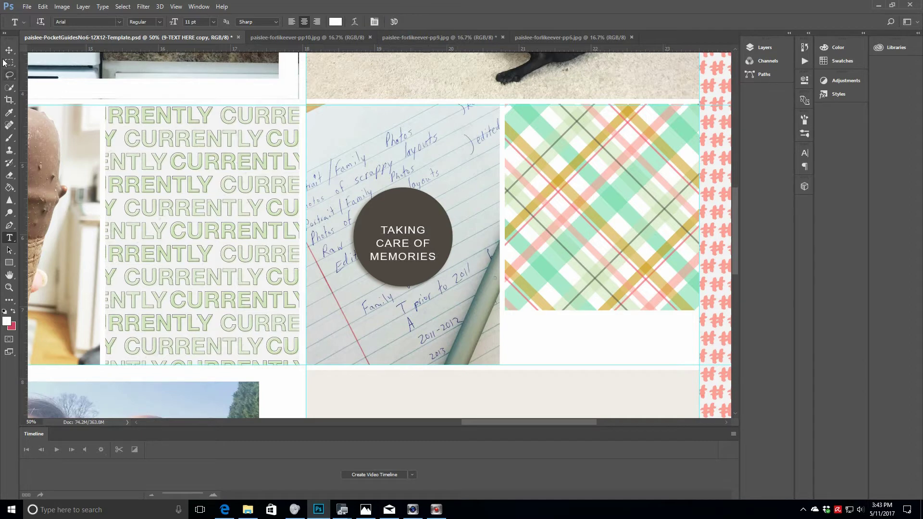
pyautogui.click(10, 50)
pyautogui.moveTo(414, 236)
pyautogui.mouseDown()
pyautogui.moveTo(412, 213)
pyautogui.moveTo(416, 228)
pyautogui.mouseUp()
# Step: Recolour the "the month of" lettering on the MARCH card with the pink sampled from the card's flowers
pyautogui.click(9, 287)
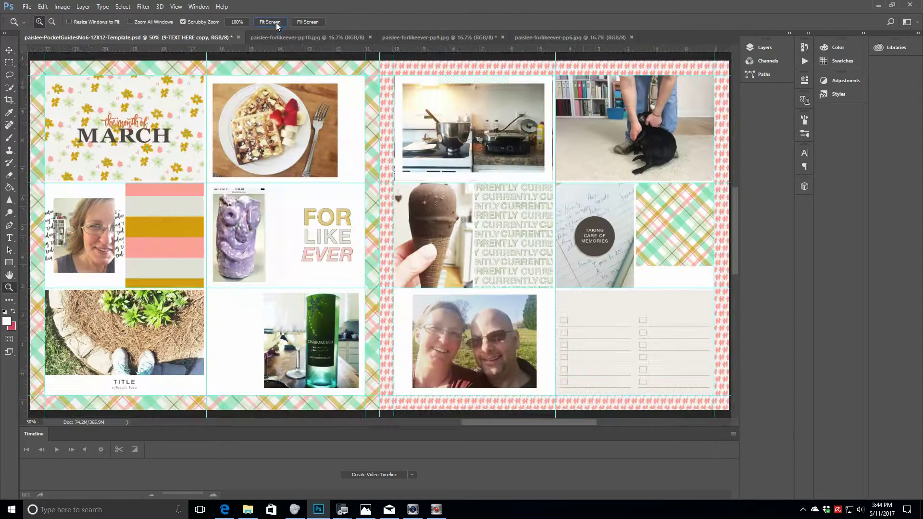
pyautogui.hotkey('ctrl', '0')
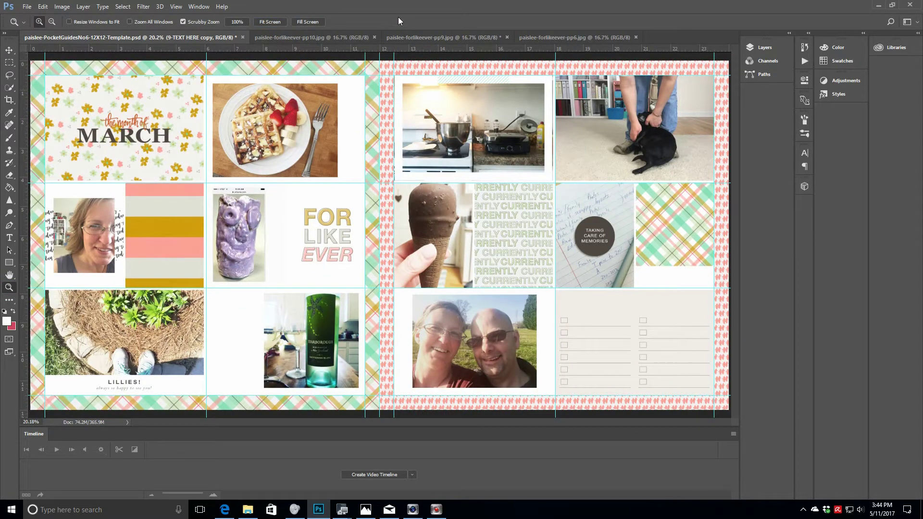
pyautogui.click(120, 124)
pyautogui.click(120, 124)
pyautogui.click(119, 124)
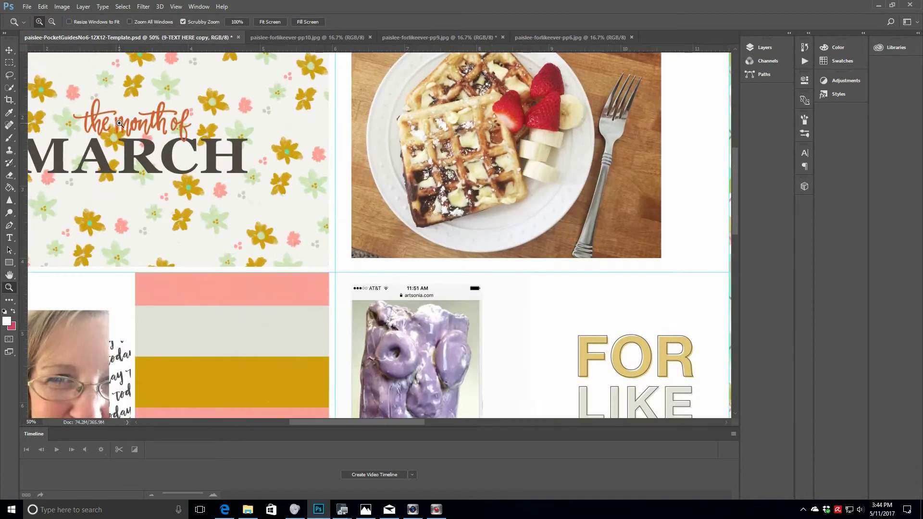
pyautogui.press('v')
pyautogui.click(95, 119)
pyautogui.click(765, 47)
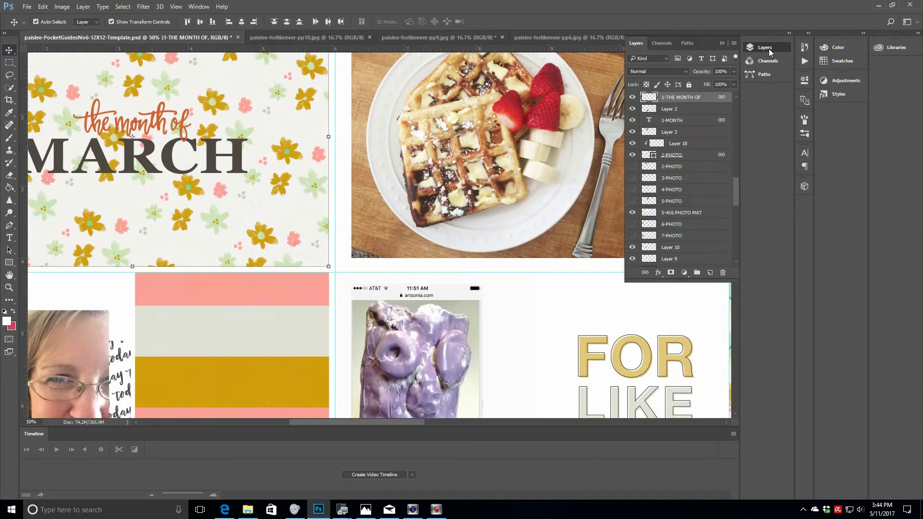
pyautogui.click(8, 113)
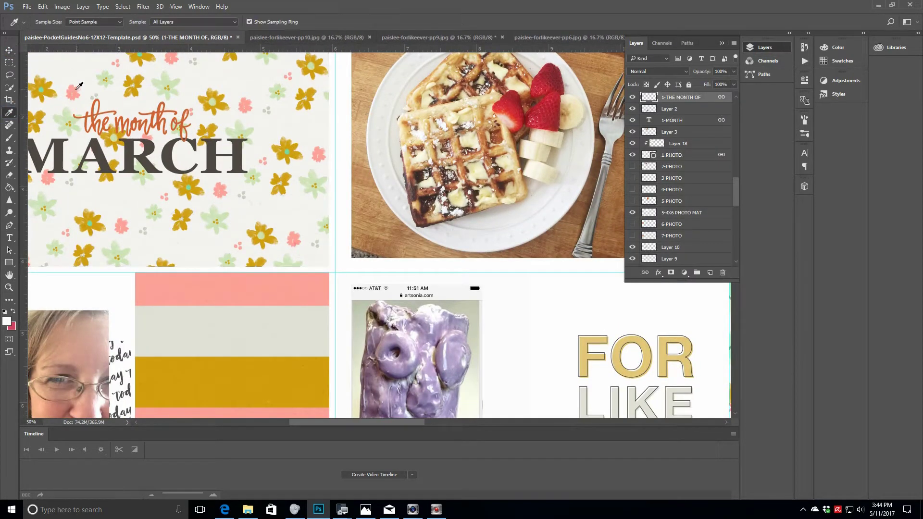
pyautogui.click(73, 90)
pyautogui.press('g')
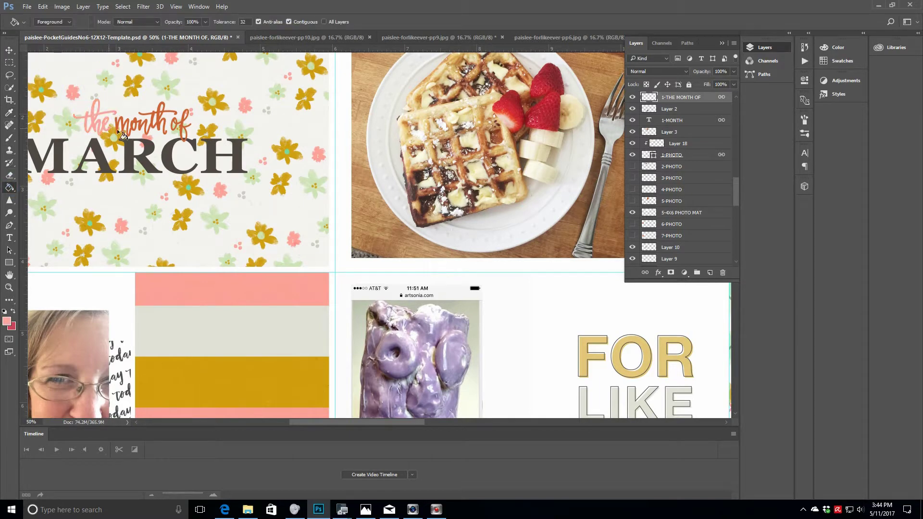
pyautogui.click(116, 127)
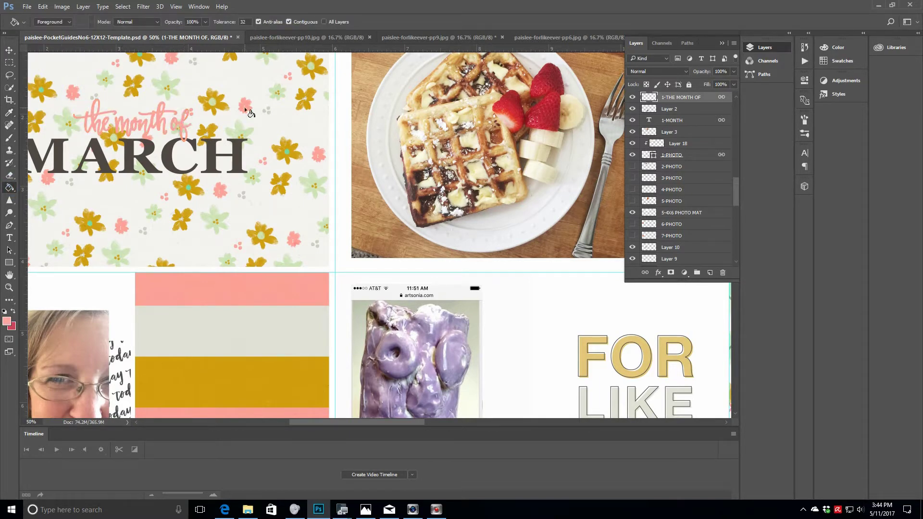
# Step: Scale the black dog photo on the right page down slightly so more of it fits within its slot
pyautogui.click(8, 287)
pyautogui.click(265, 22)
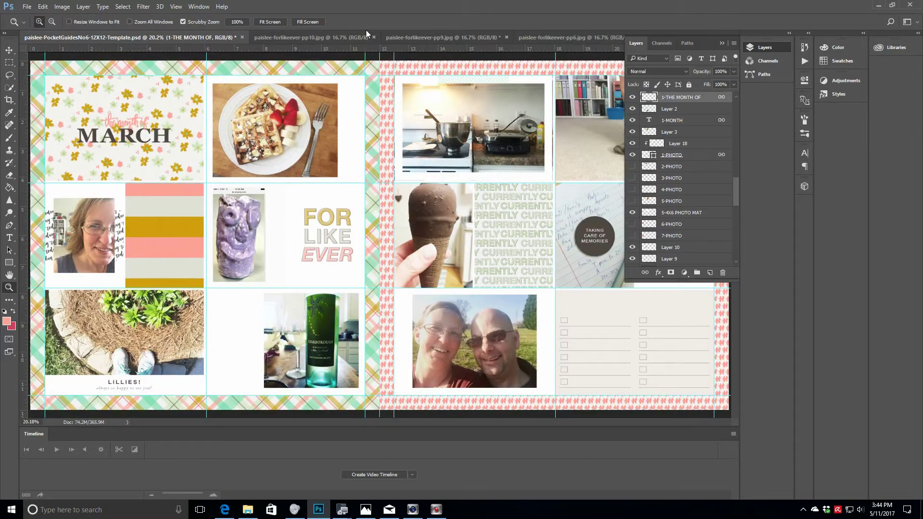
pyautogui.click(722, 44)
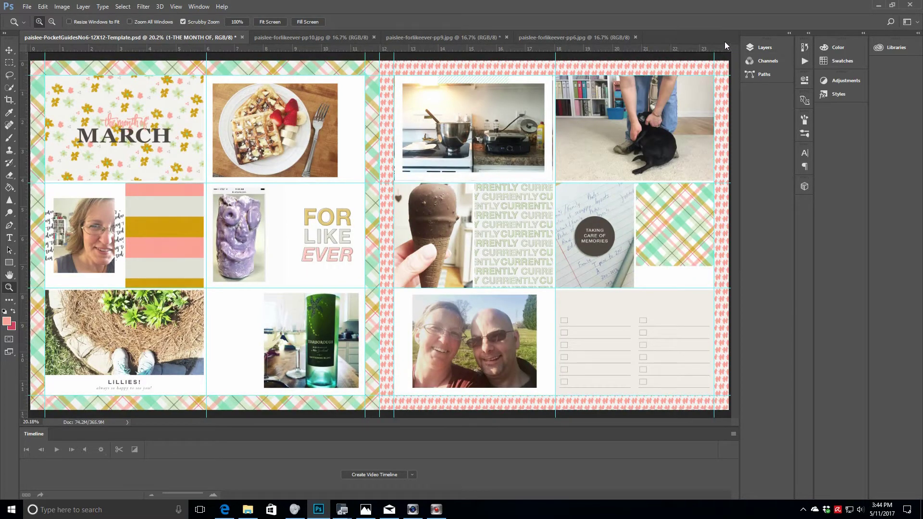
pyautogui.click(625, 140)
pyautogui.click(634, 138)
pyautogui.click(634, 138)
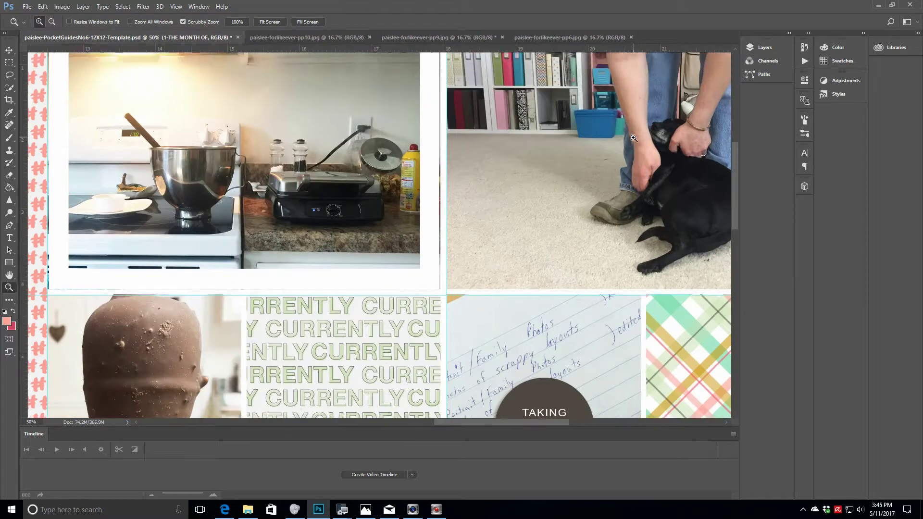
pyautogui.scroll(3, 633, 138)
pyautogui.press('v')
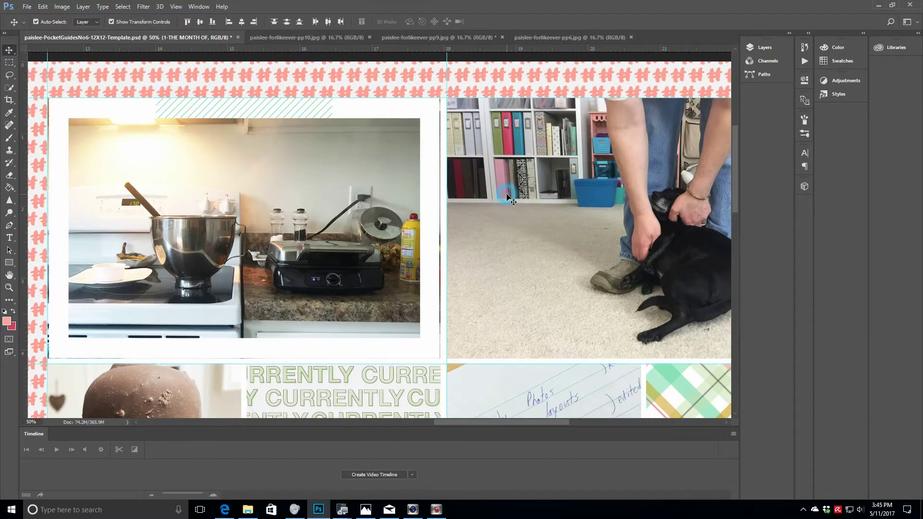
pyautogui.click(507, 196)
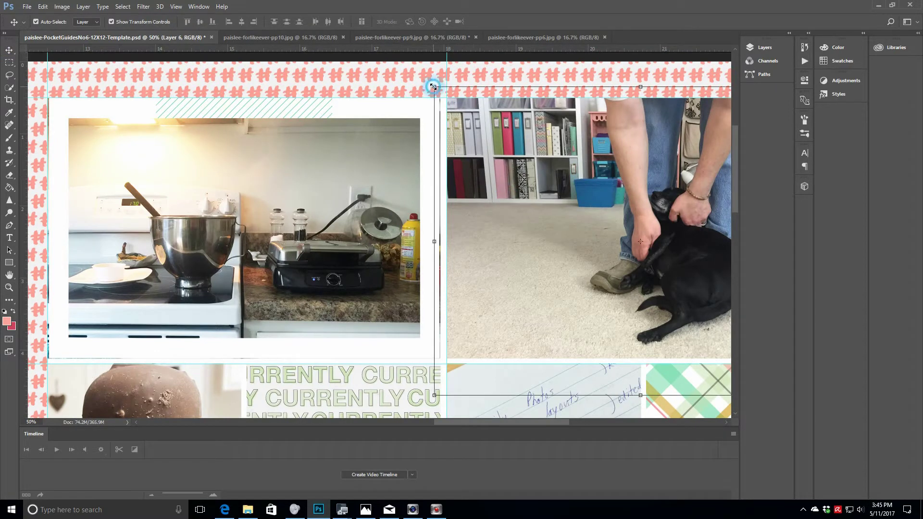
pyautogui.moveTo(434, 87); pyautogui.dragTo(443, 93)
pyautogui.click(426, 22)
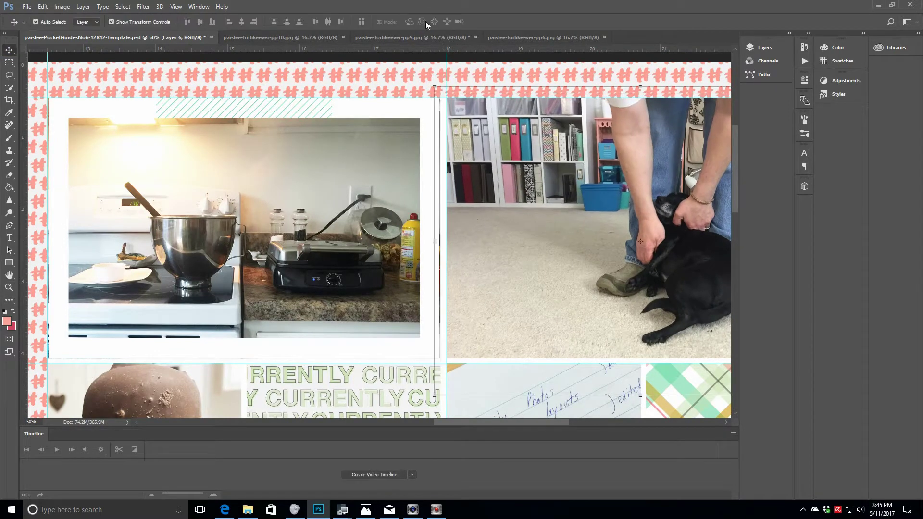
# Step: Scale the kitchen photo on the right page down to about 92% and reposition it inside its white frame
pyautogui.click(49, 243)
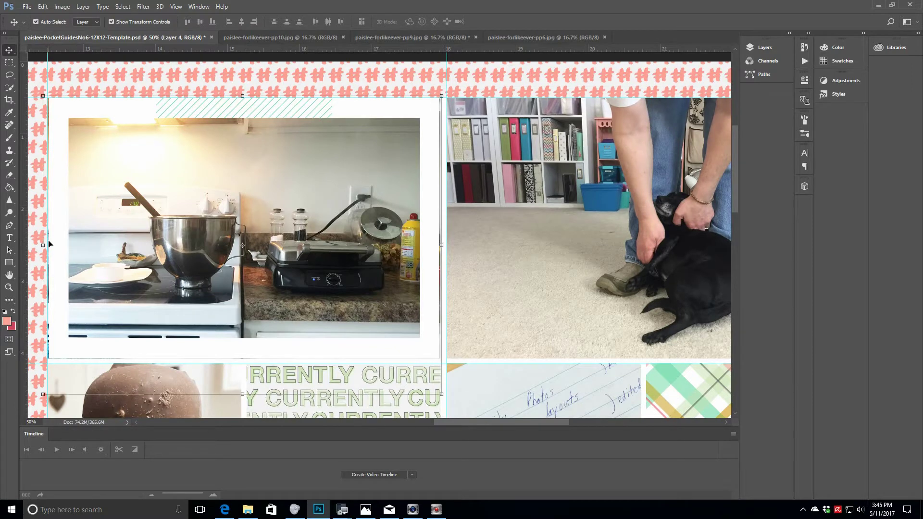
pyautogui.moveTo(40, 350); pyautogui.dragTo(49, 353)
pyautogui.moveTo(442, 388); pyautogui.dragTo(426, 369)
pyautogui.moveTo(51, 96); pyautogui.dragTo(58, 102)
pyautogui.click(425, 21)
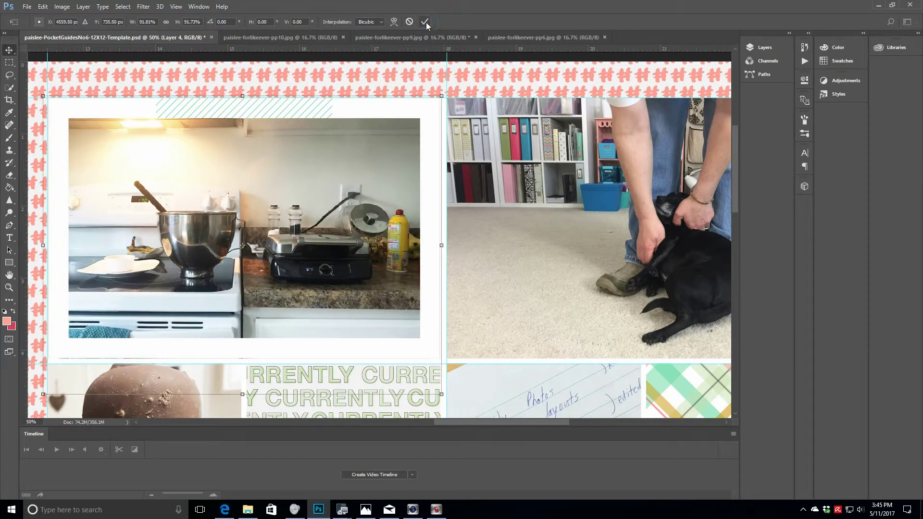
# Step: Enlarge the white frame around the kitchen photo to about 101% and nudge it left and up to align with the slot guides
pyautogui.click(419, 109)
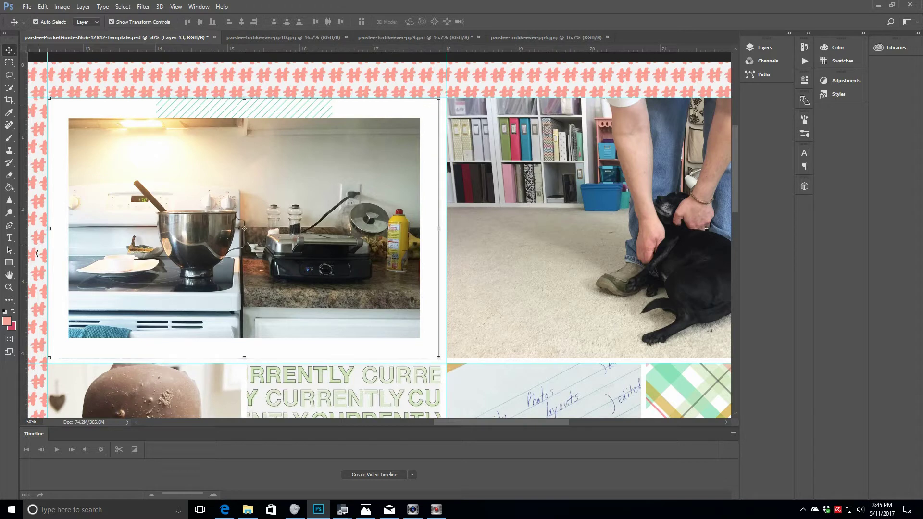
pyautogui.moveTo(50, 358); pyautogui.dragTo(47, 359)
pyautogui.moveTo(439, 359); pyautogui.dragTo(441, 360)
pyautogui.click(315, 110)
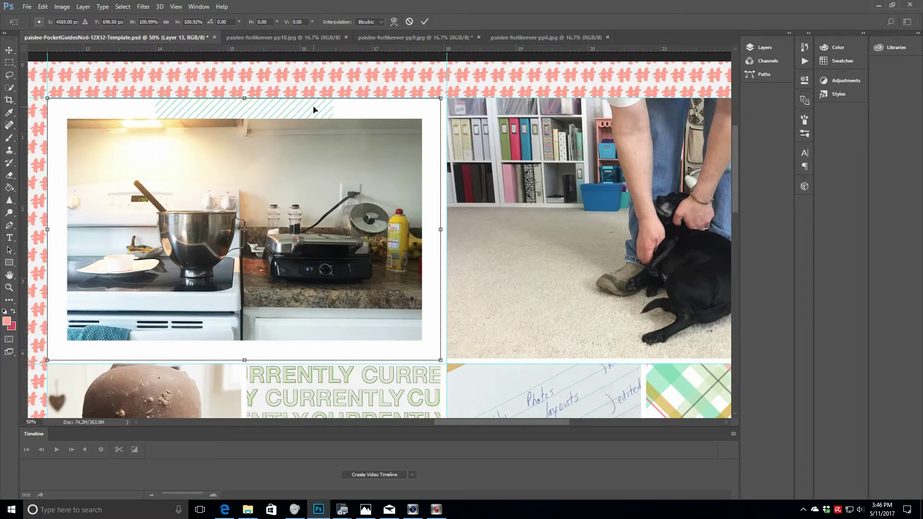
pyautogui.press('Left')
pyautogui.press('Up')
pyautogui.press('Left')
pyautogui.press('Up')
pyautogui.press('Left')
pyautogui.press('Left')
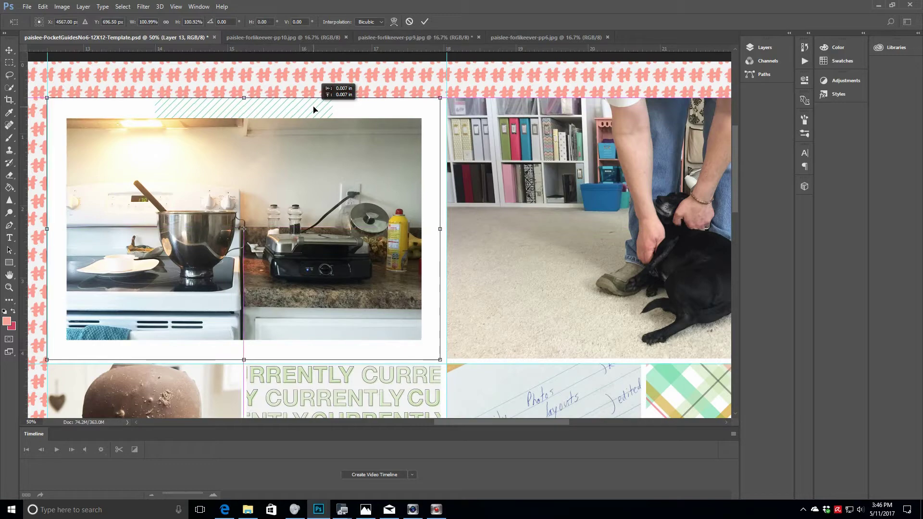
pyautogui.press('Return')
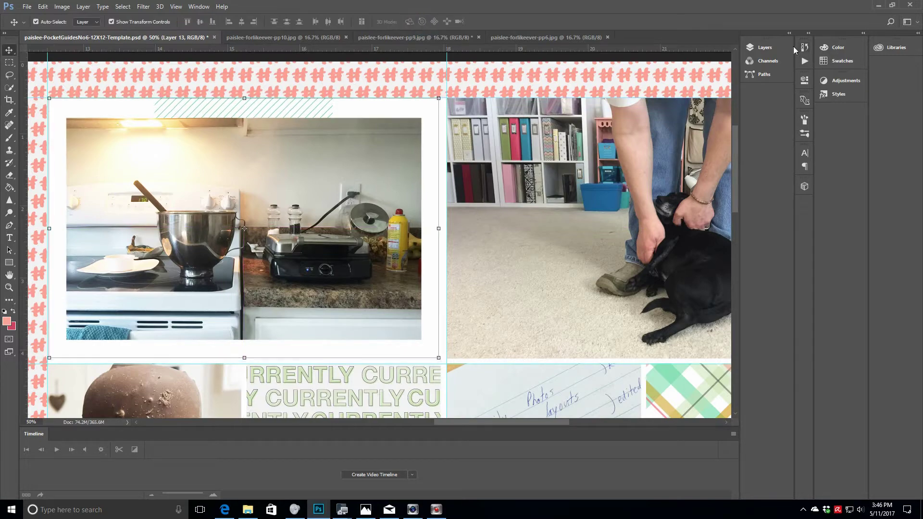
# Step: Select the 1-THE MONTH OF layer and fit the whole two-page spread in view
pyautogui.click(778, 48)
pyautogui.click(705, 99)
pyautogui.press('z')
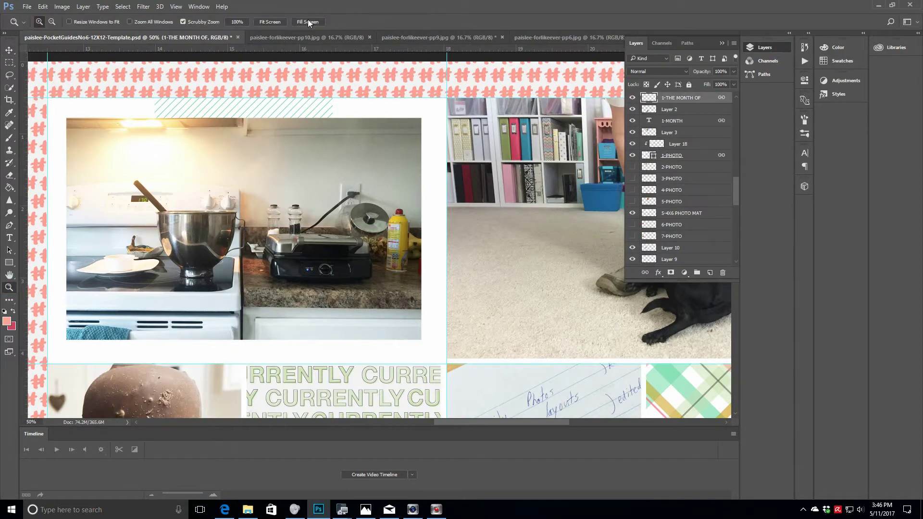
pyautogui.click(270, 22)
pyautogui.click(722, 42)
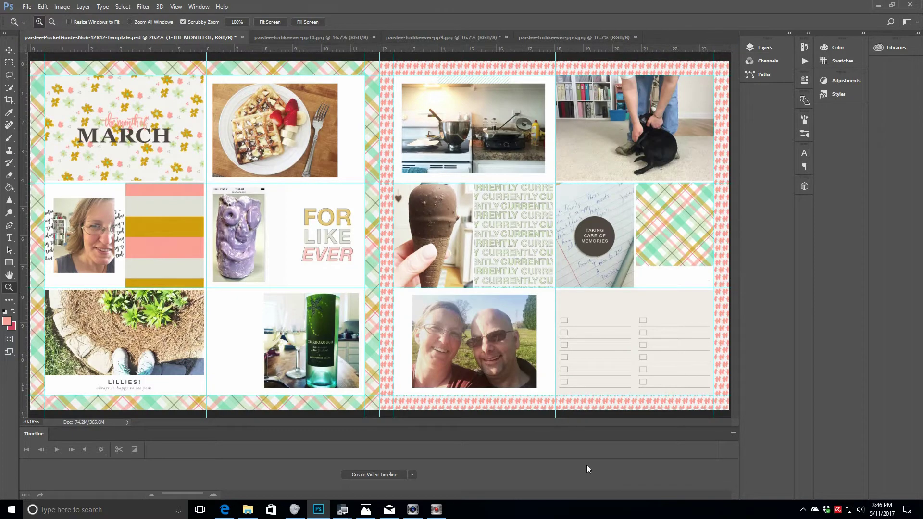